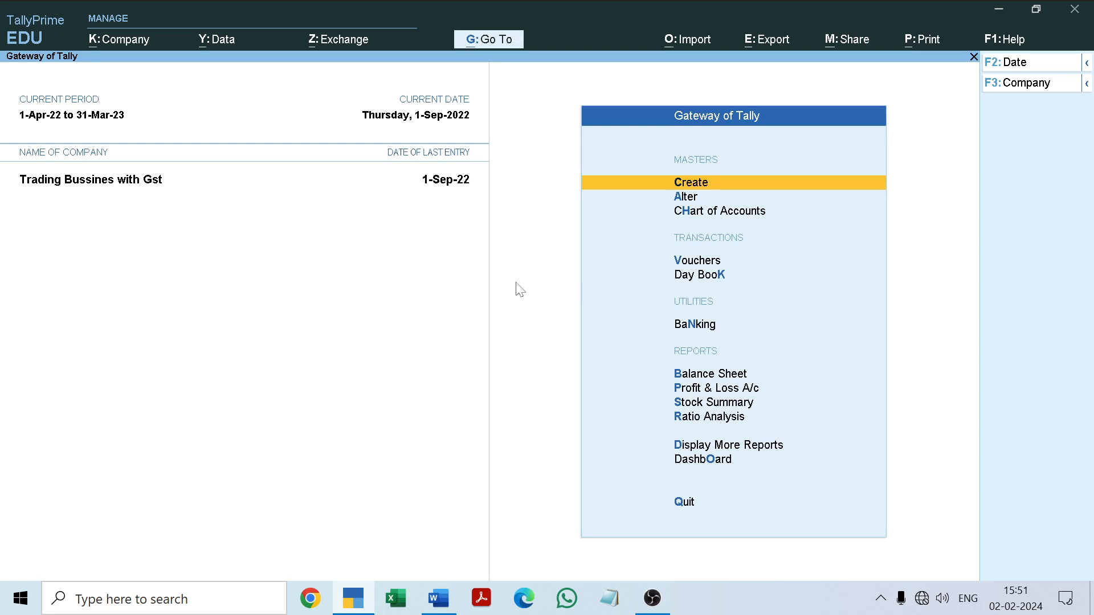
Open the Day Book for the Trading Bussines with Gst company.
{"action": "key", "text": "Down"}
{"action": "key", "text": "Down"}
{"action": "key", "text": "Down"}
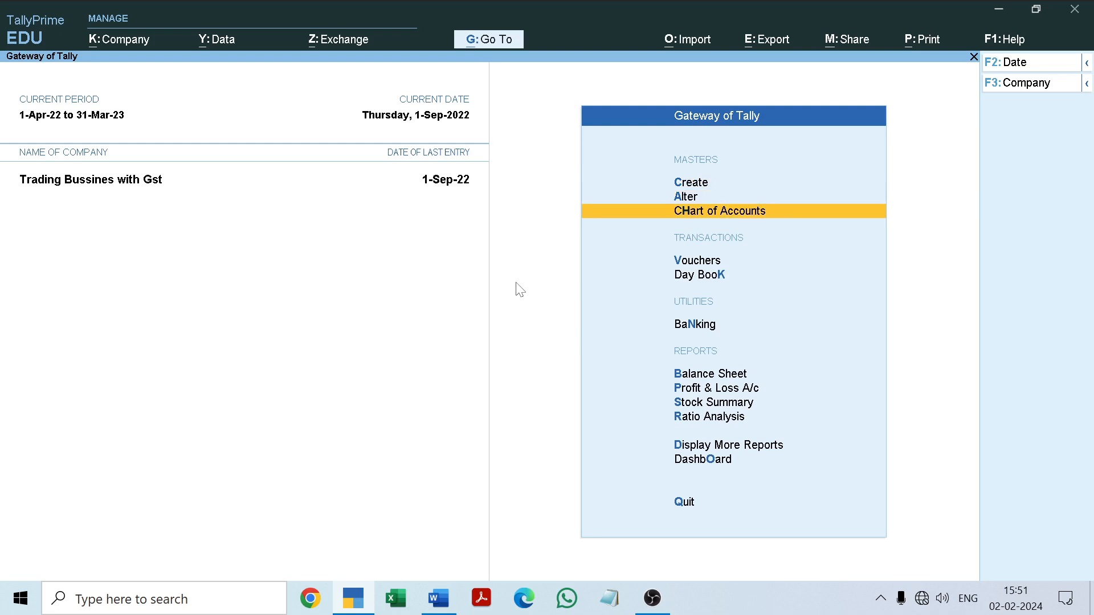
{"action": "key", "text": "Return"}
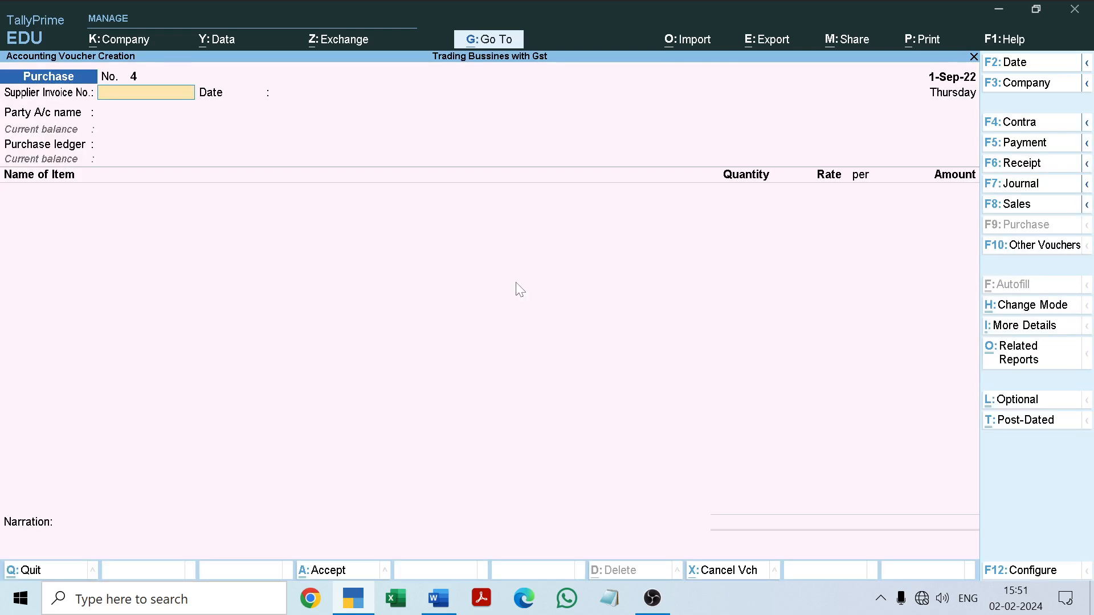
{"action": "key", "text": "Escape"}
{"action": "key", "text": "Down"}
{"action": "key", "text": "Return"}
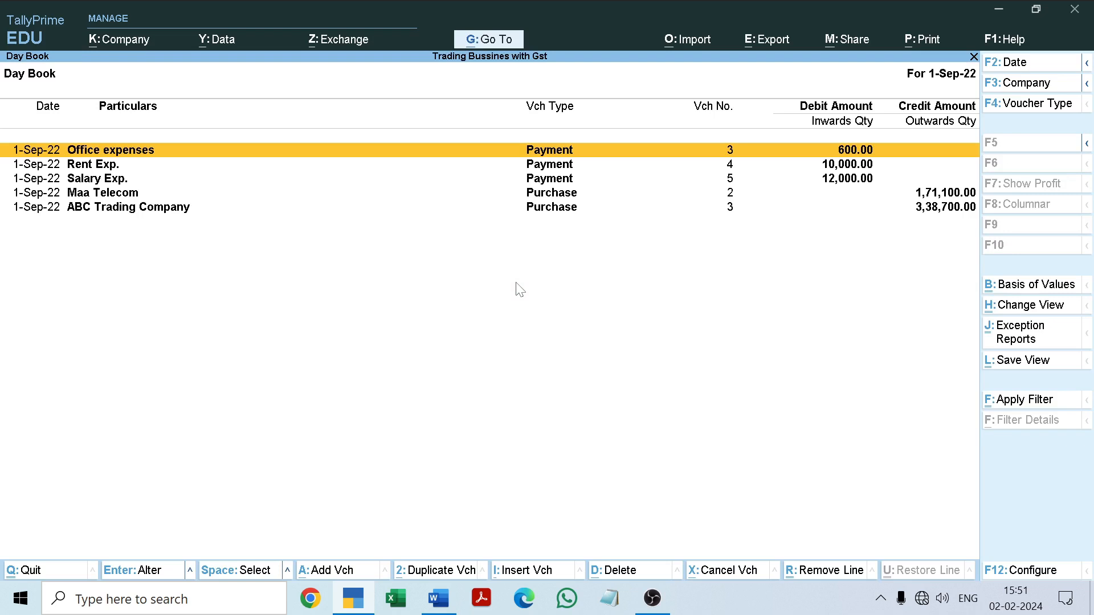
Review the ABC Trading Company purchase voucher from the Day Book, including its items and GST, and return to the Gateway of Tally.
{"action": "key", "text": "Down"}
{"action": "key", "text": "Down"}
{"action": "key", "text": "Down"}
{"action": "key", "text": "Down"}
{"action": "key", "text": "Return"}
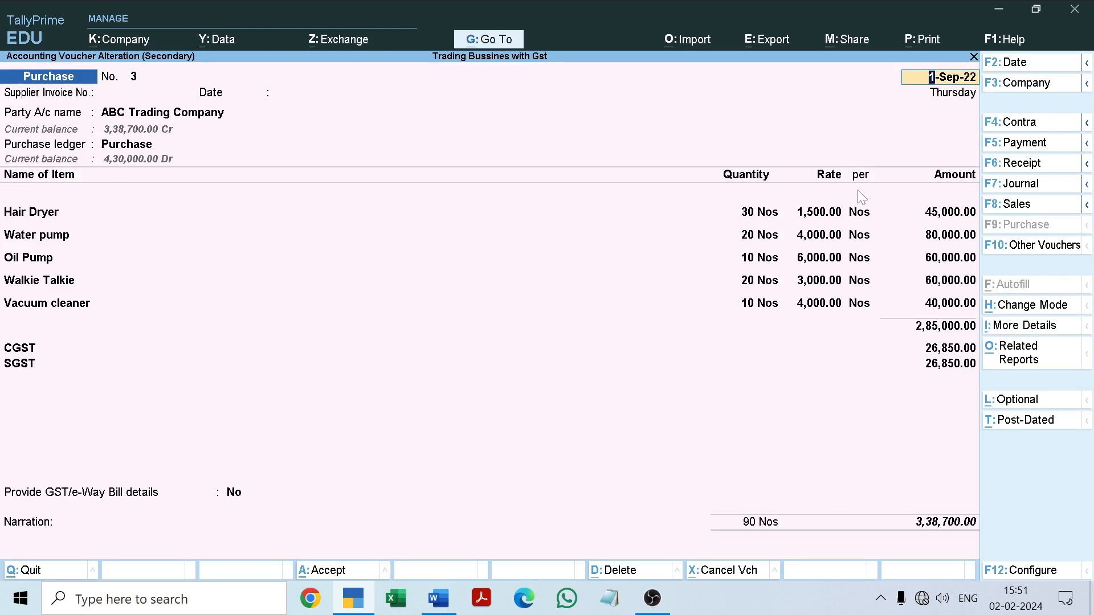
{"action": "key", "text": "BackSpace"}
{"action": "key", "text": "Escape"}
{"action": "key", "text": "Escape"}
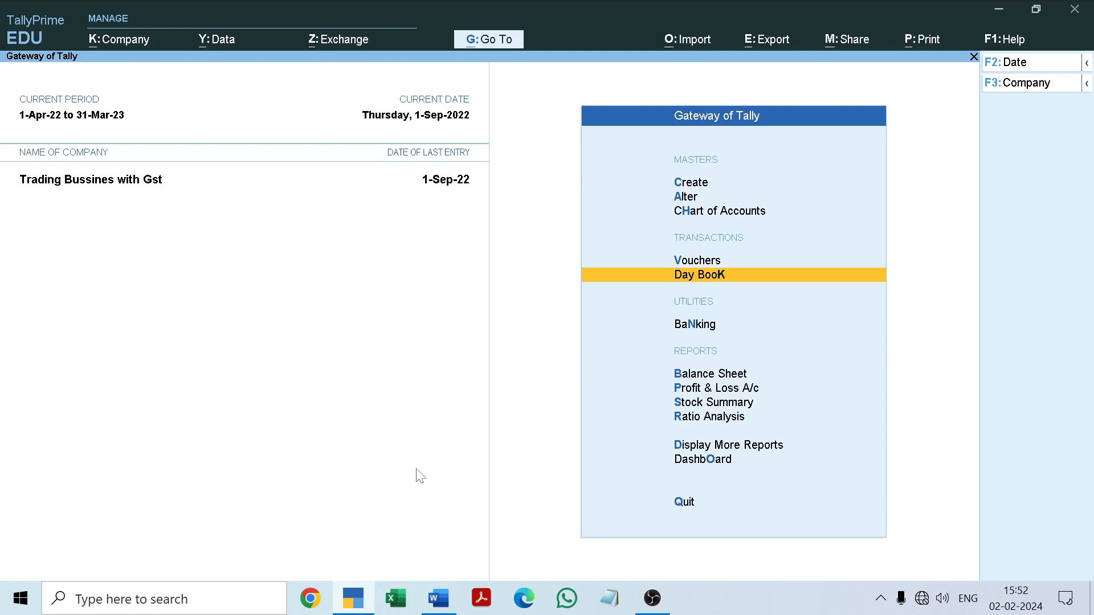
Switch to the Word project document, review purchase transactions 12 to 14 and return to TallyPrime.
{"action": "left_click", "coordinate": [438, 598]}
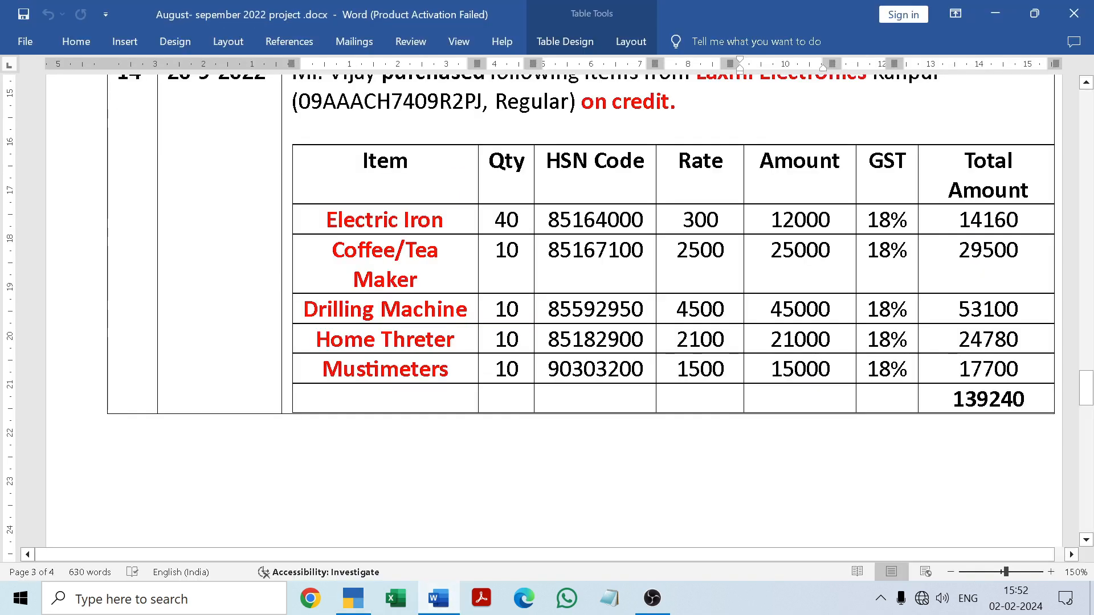
{"action": "left_click_drag", "start_coordinate": [1089, 401], "coordinate": [1089, 370]}
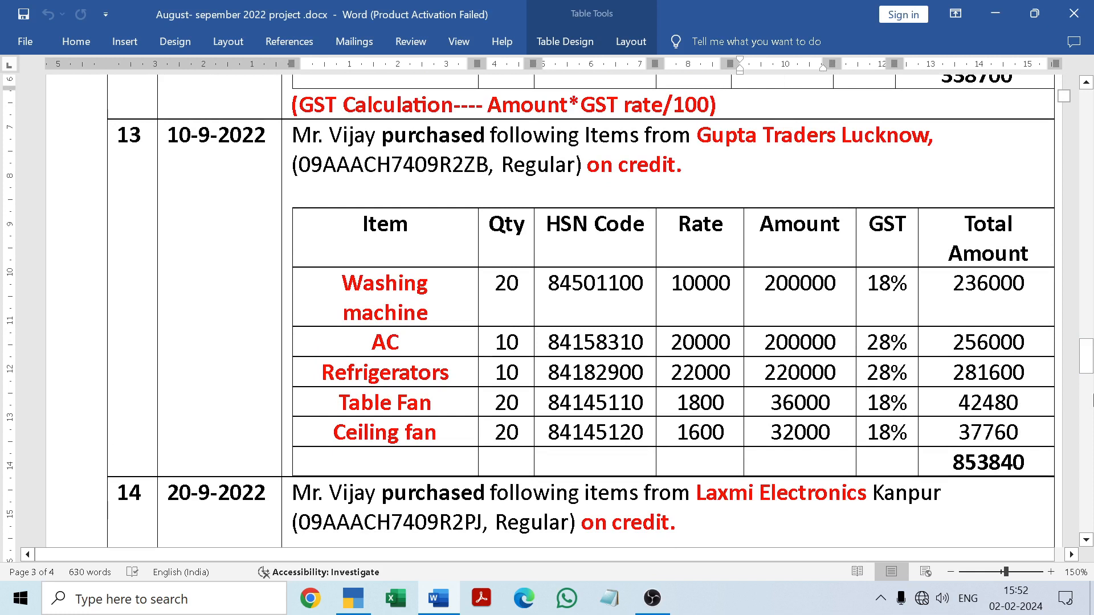
{"action": "left_click_drag", "start_coordinate": [1090, 369], "coordinate": [1090, 329]}
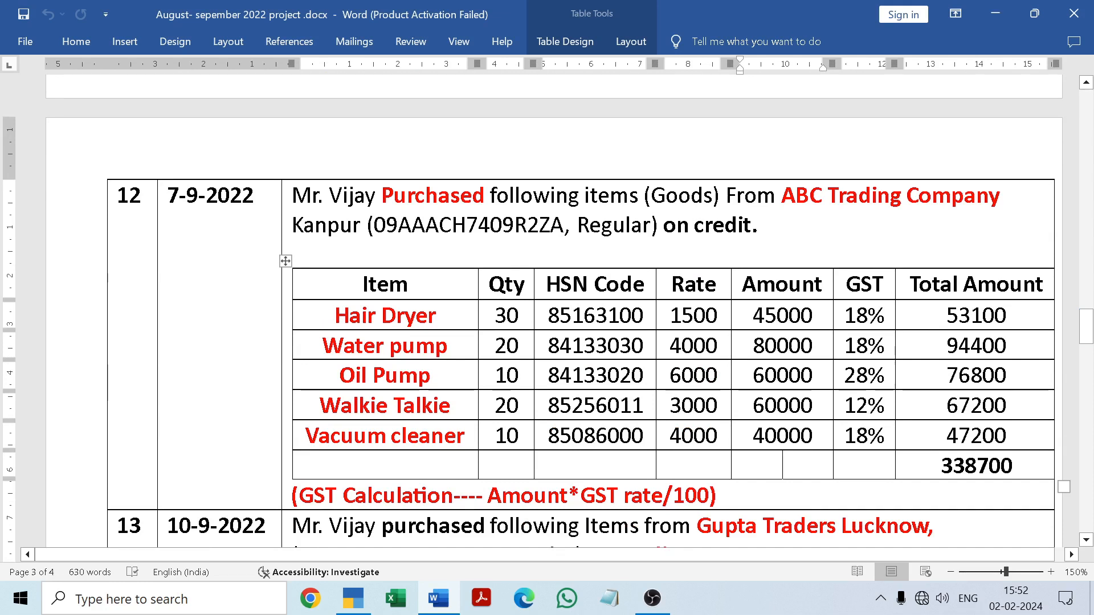
{"action": "left_click_drag", "start_coordinate": [1084, 329], "coordinate": [1088, 363]}
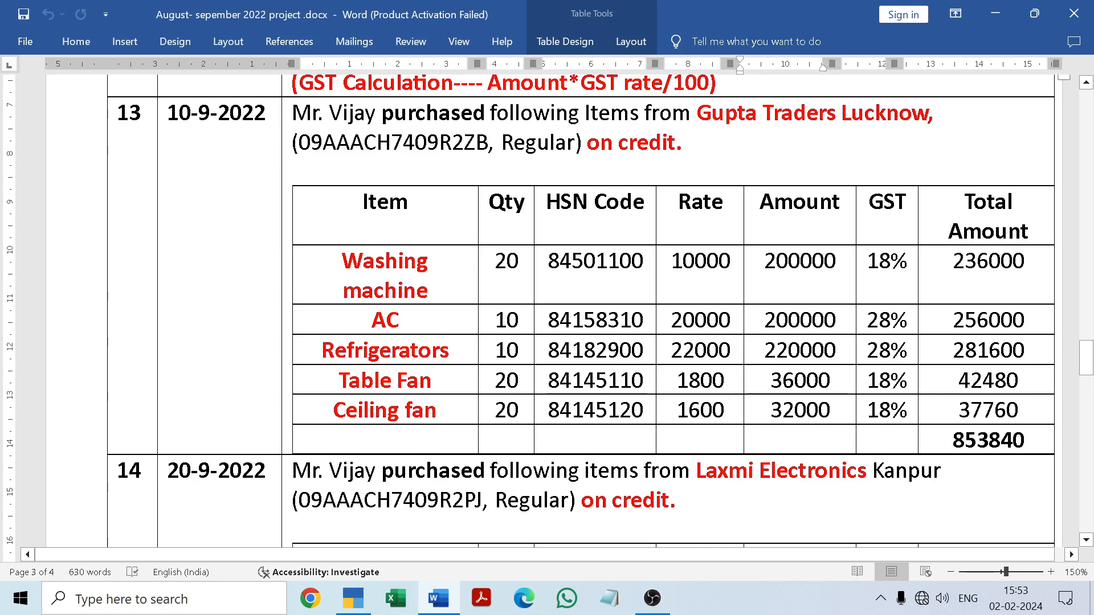
{"action": "left_click", "coordinate": [437, 599]}
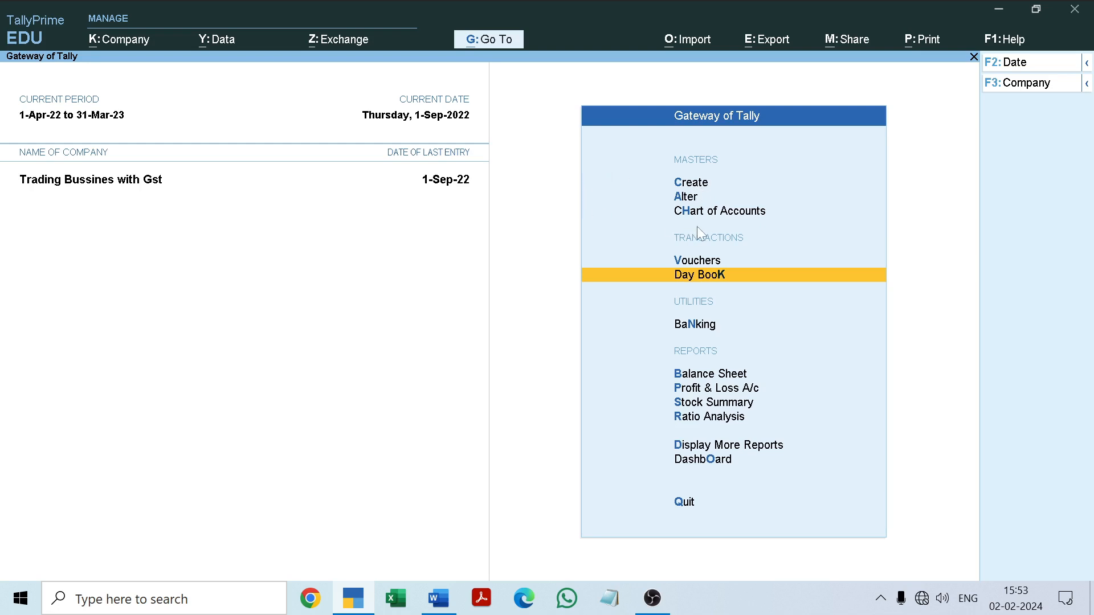
Start a new purchase voucher, leave the supplier invoice details blank and open creation of a new ledger for the party account.
{"action": "key", "text": "Up"}
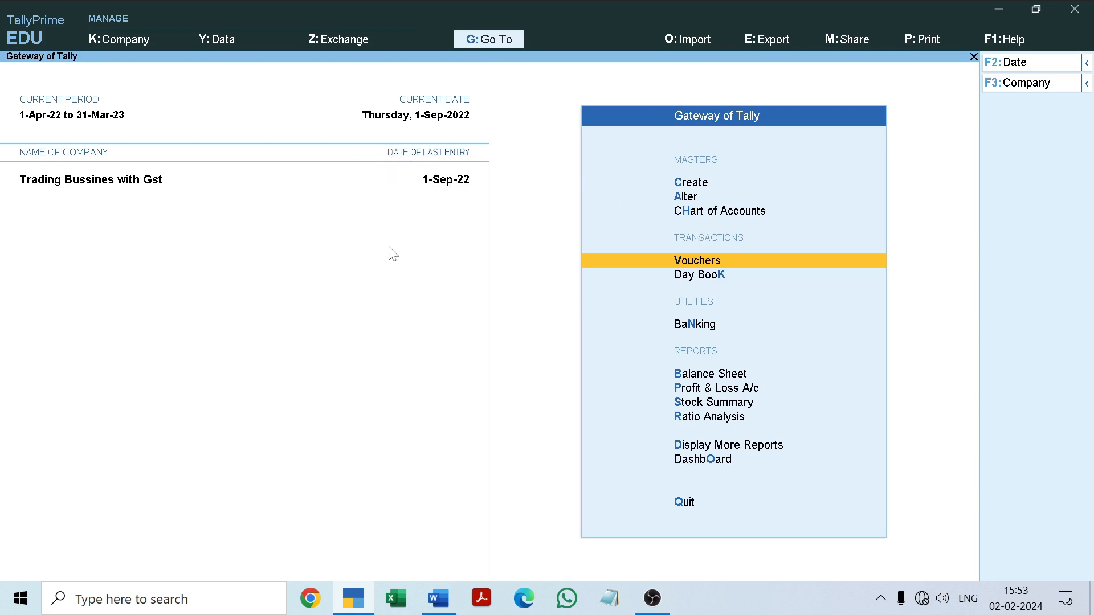
{"action": "key", "text": "Return"}
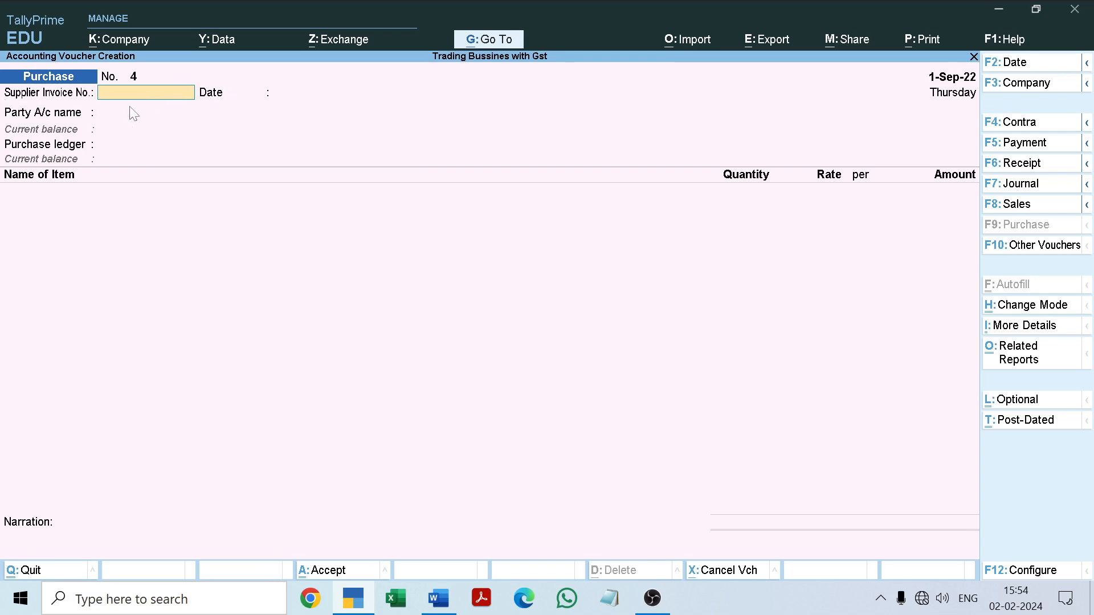
{"action": "key", "text": "Return"}
{"action": "key", "text": "Return"}
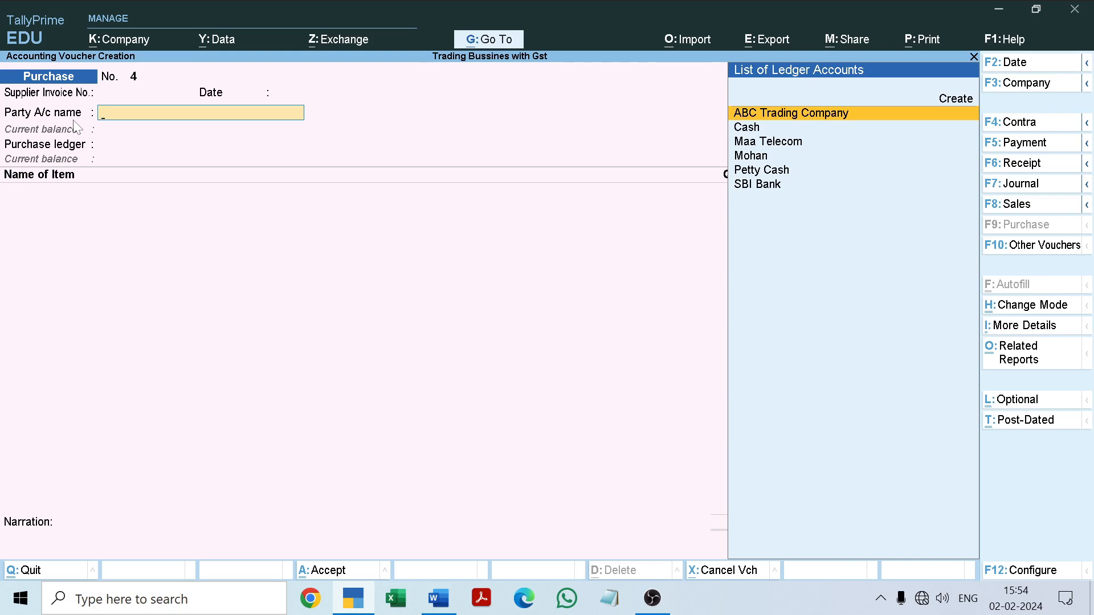
{"action": "key", "text": "alt+c"}
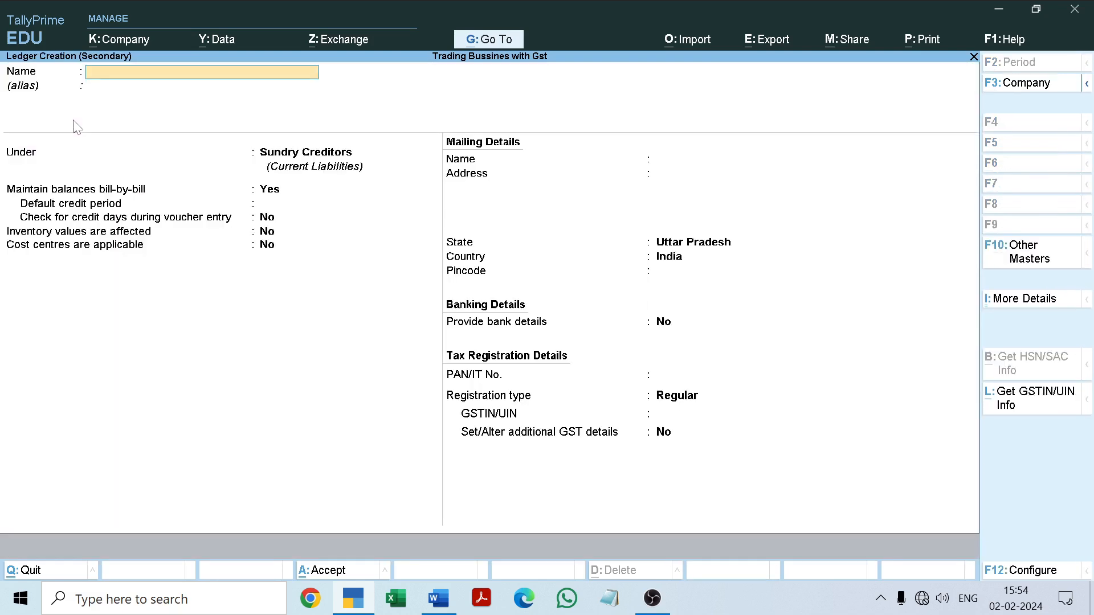
Copy the supplier name Gupta Traders from transaction 13 in the Word document and paste it as the new ledger's name in TallyPrime.
{"action": "left_click", "coordinate": [436, 598]}
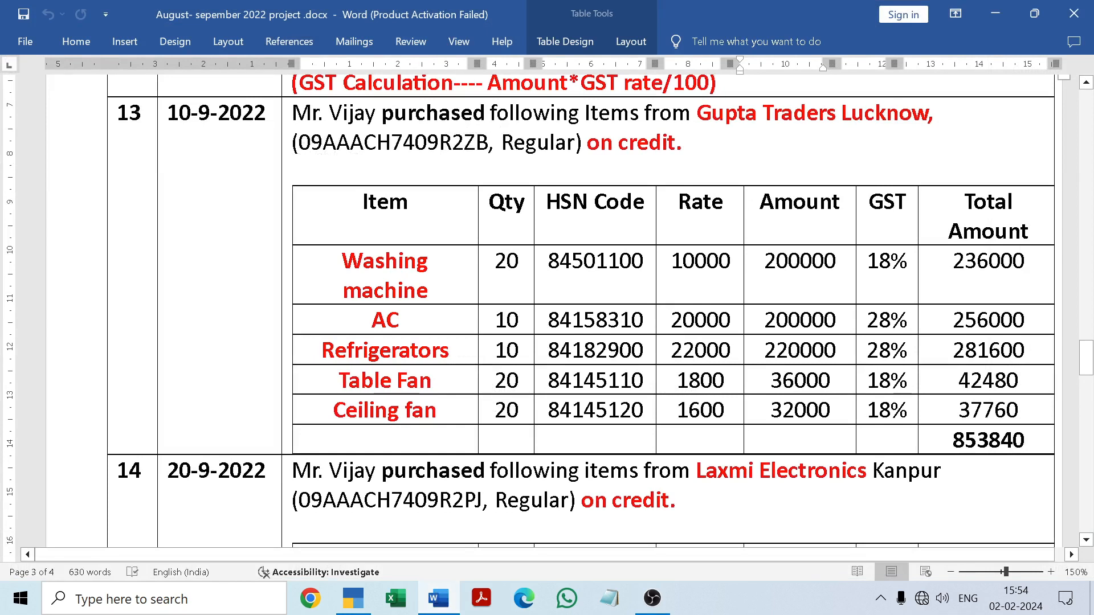
{"action": "left_click_drag", "start_coordinate": [696, 113], "coordinate": [929, 113]}
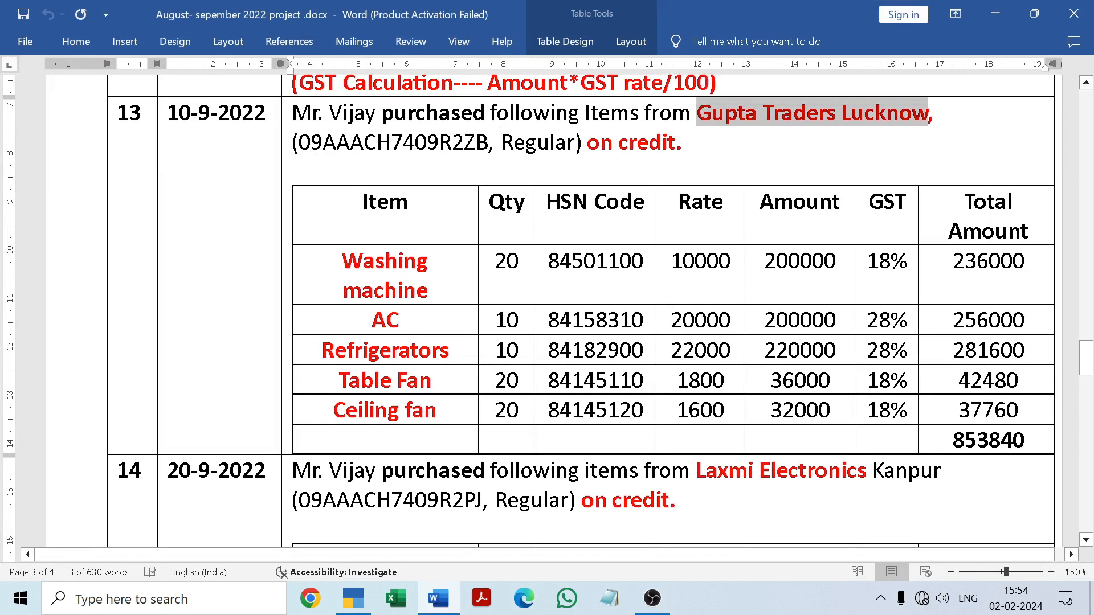
{"action": "left_click", "coordinate": [873, 141]}
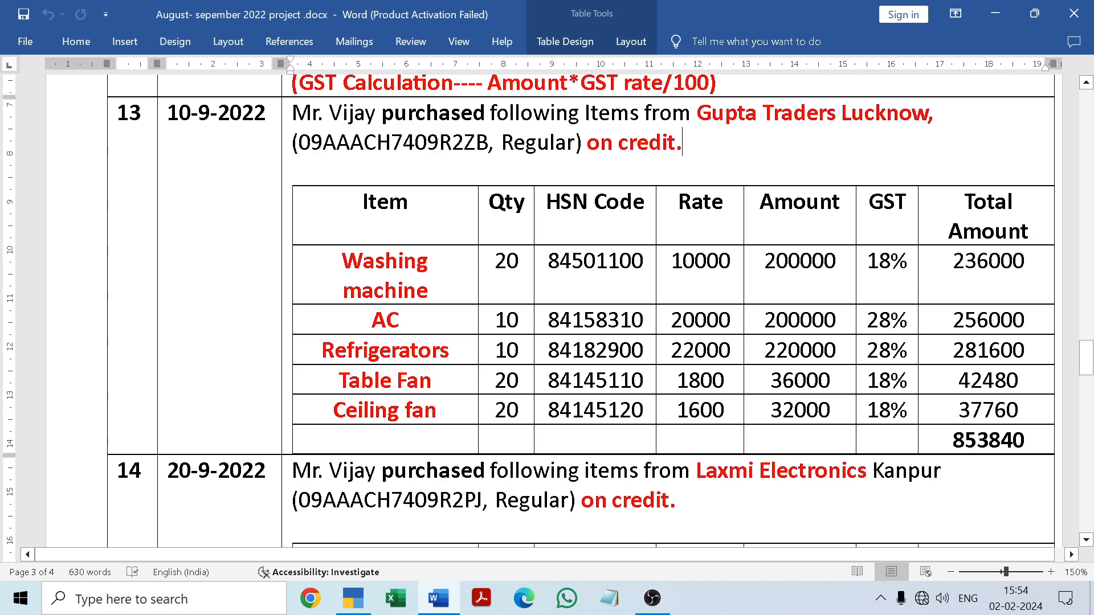
{"action": "left_click_drag", "start_coordinate": [698, 114], "coordinate": [822, 126]}
{"action": "key", "text": "ctrl+c"}
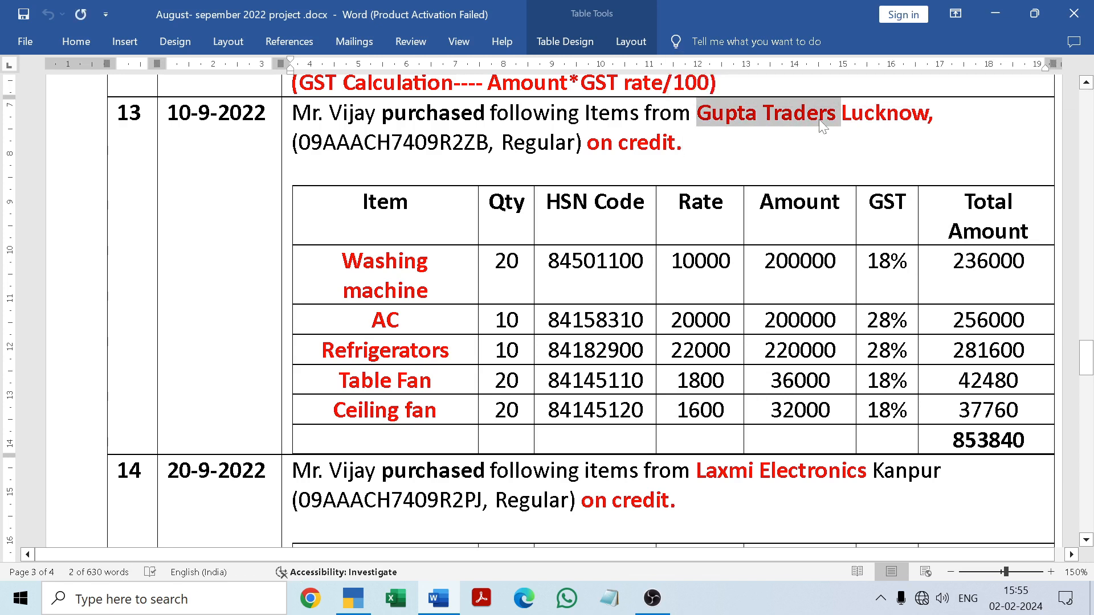
{"action": "left_click", "coordinate": [809, 145]}
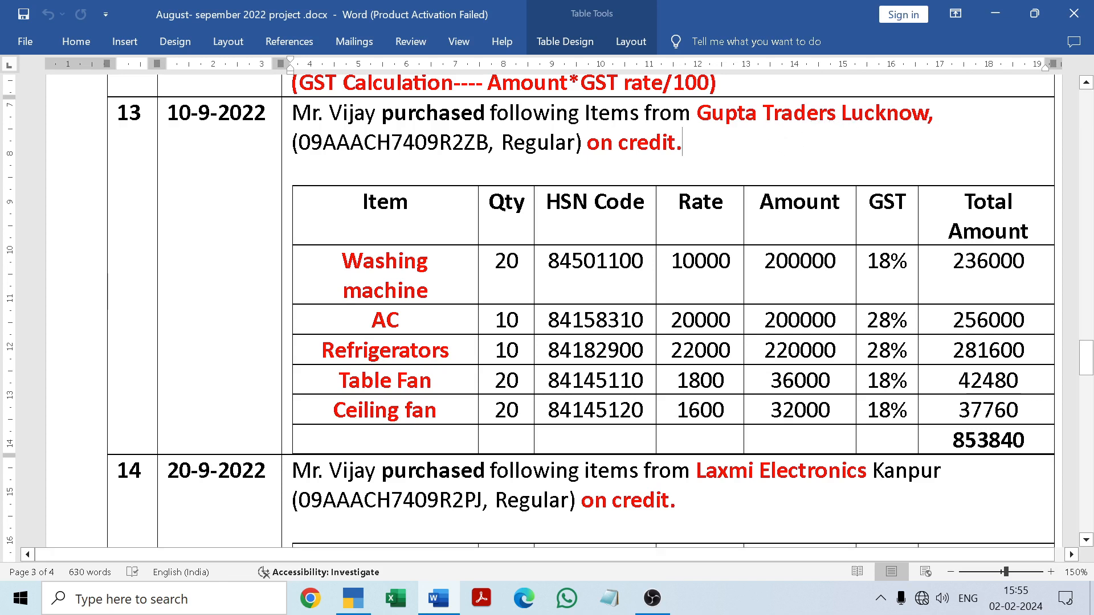
{"action": "key", "text": "alt+Tab"}
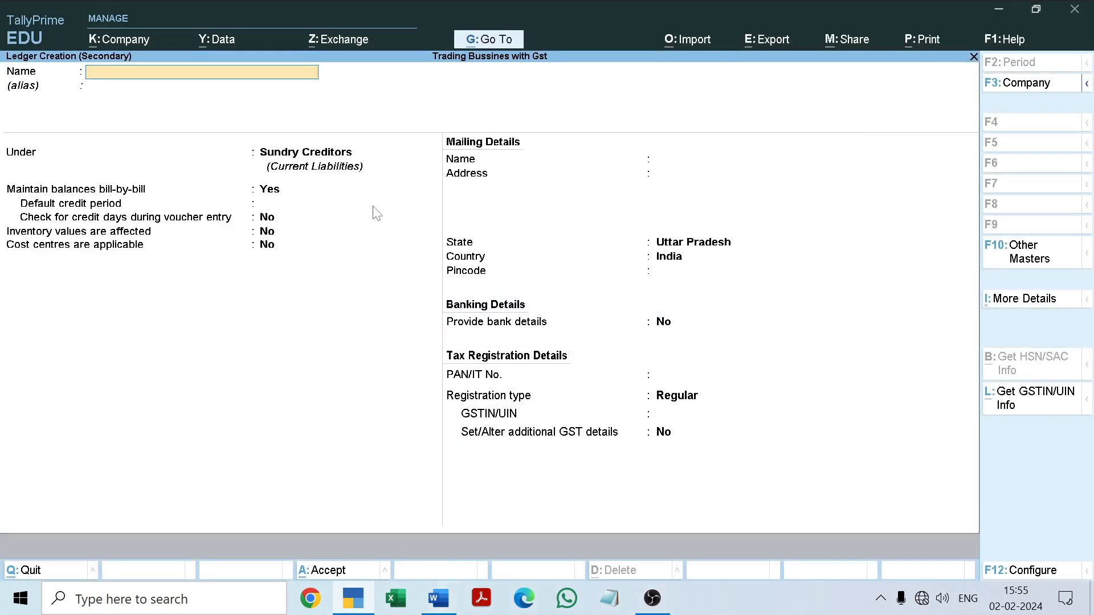
{"action": "key", "text": "ctrl+v"}
{"action": "key", "text": "Return"}
{"action": "key", "text": "Return"}
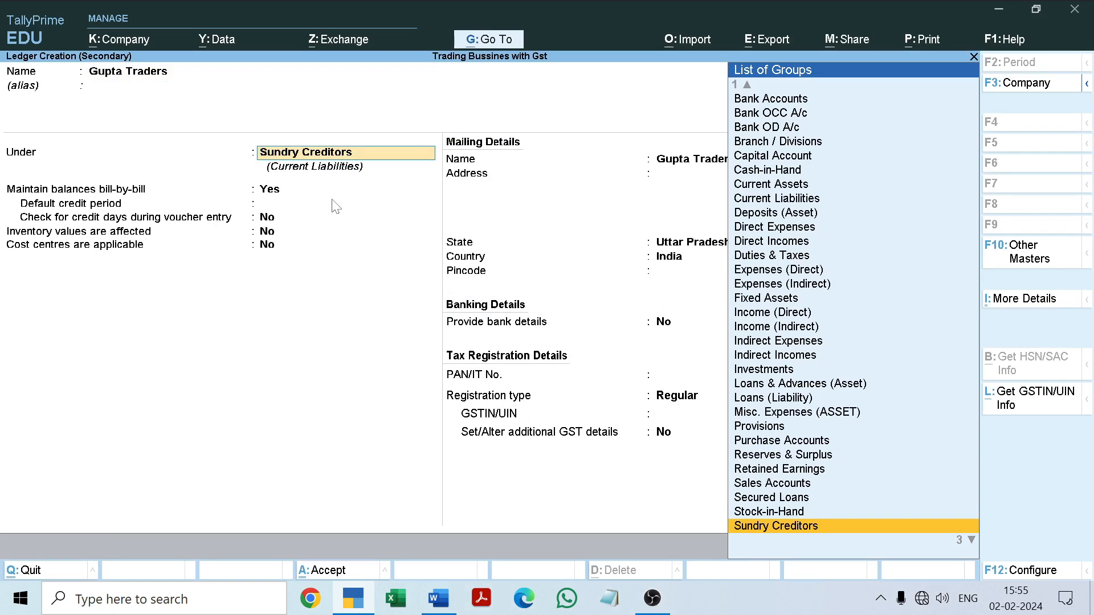
Accept the ledger's group Sundry Creditors, bill-by-bill balances Yes, state Uttar Pradesh and registration type Regular, leaving address, pincode and PAN blank.
{"action": "key", "text": "Return"}
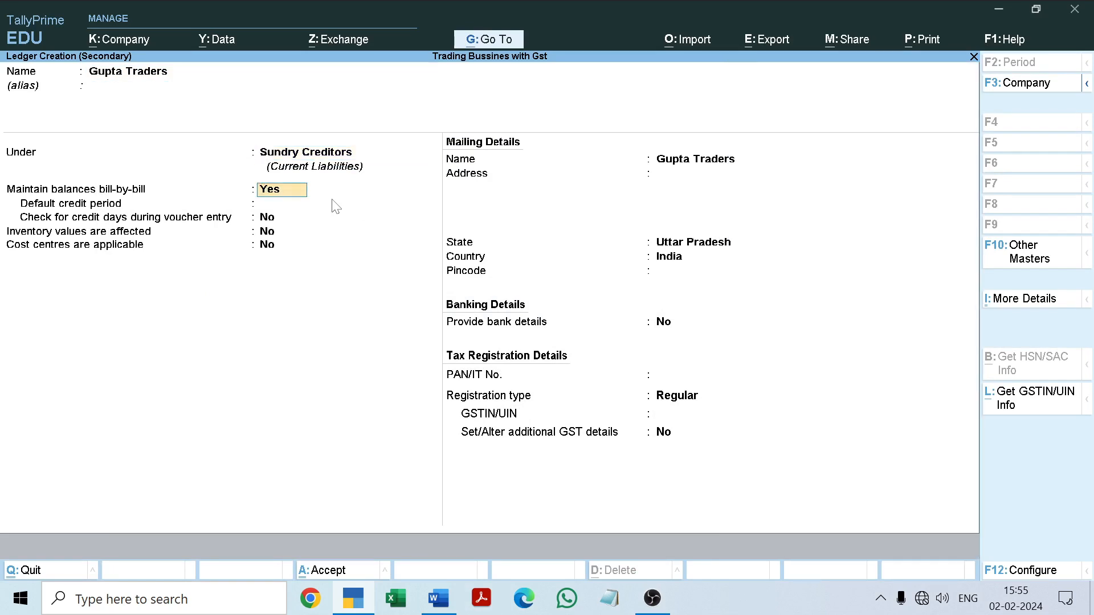
{"action": "key", "text": "Return"}
{"action": "key", "text": "Return"}
{"action": "key", "text": "Return"}
{"action": "key", "text": "Return"}
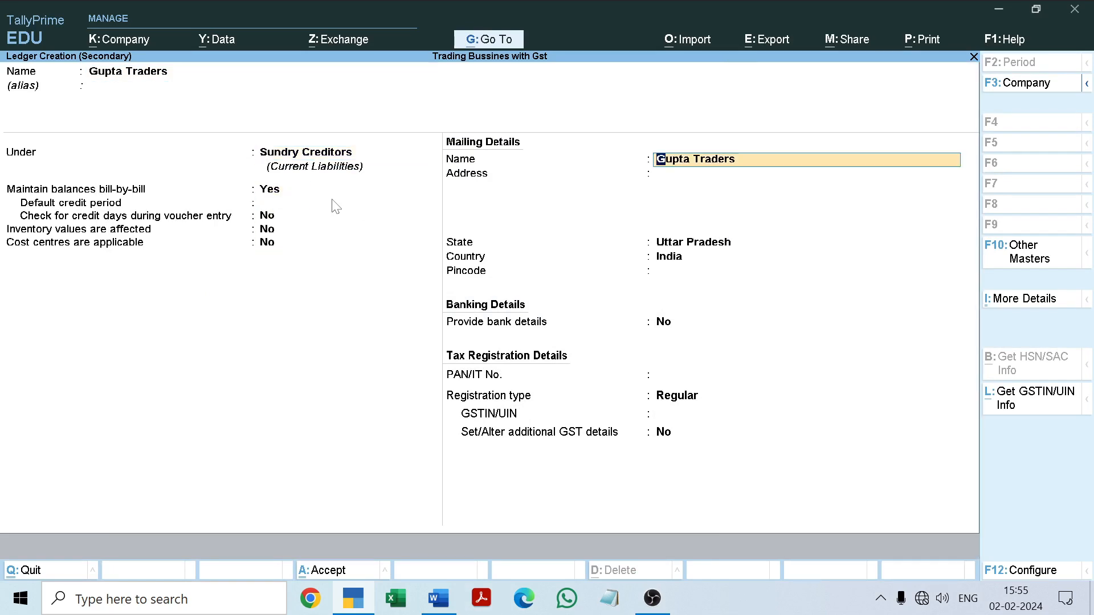
{"action": "key", "text": "Return"}
{"action": "key", "text": "Return"}
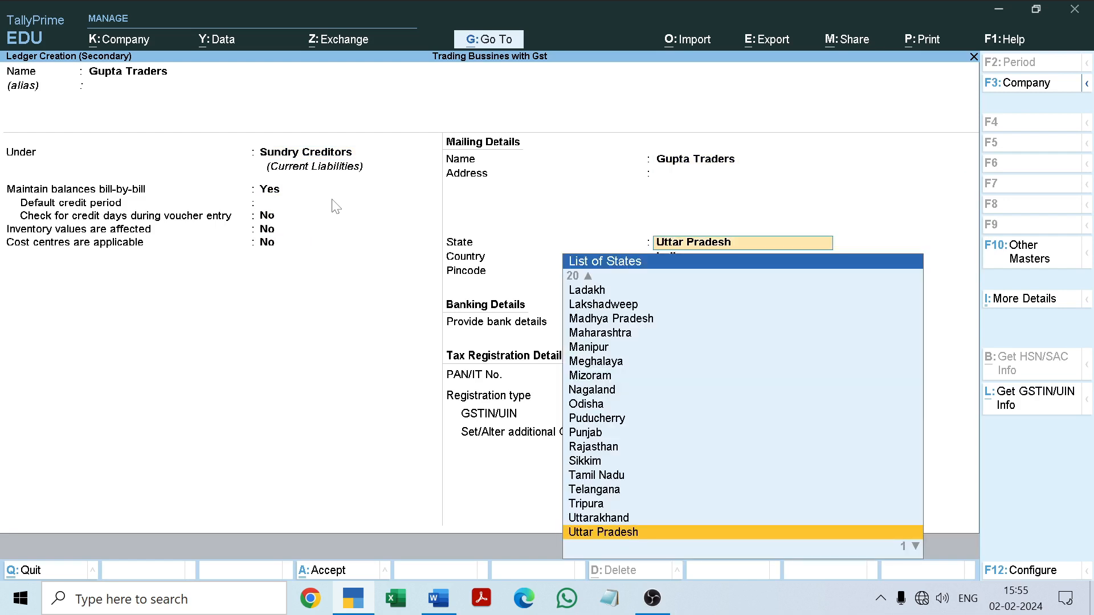
{"action": "key", "text": "Return"}
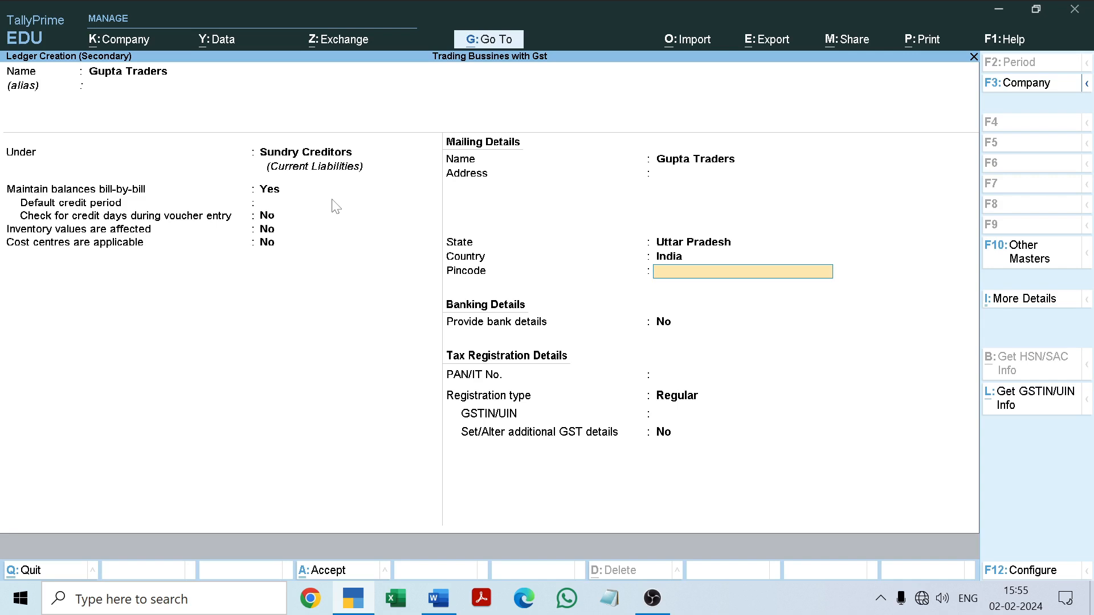
{"action": "key", "text": "Return"}
{"action": "key", "text": "Return"}
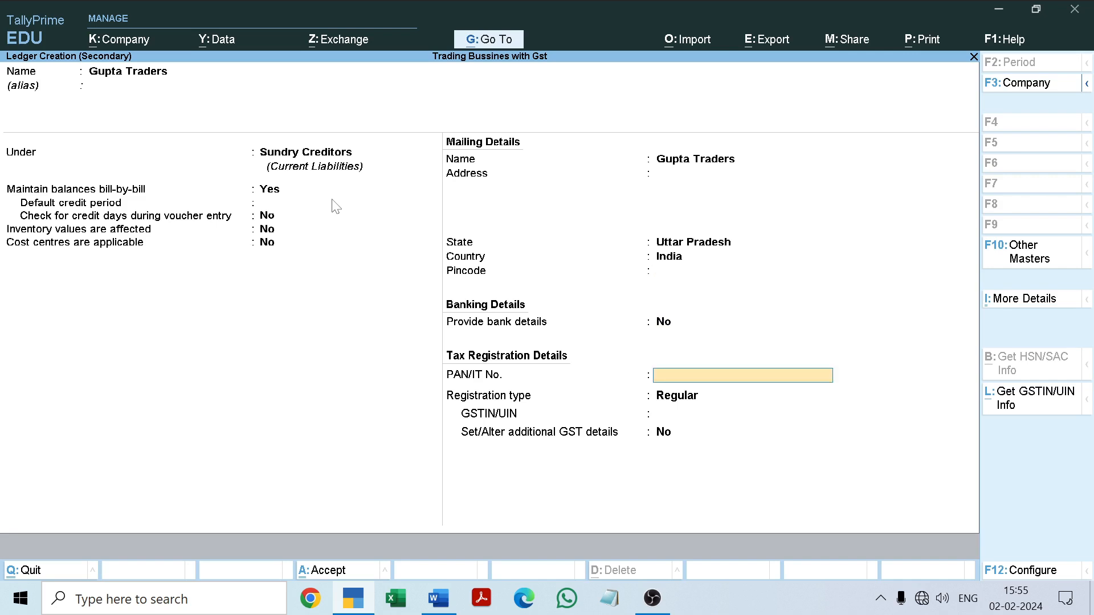
{"action": "key", "text": "Return"}
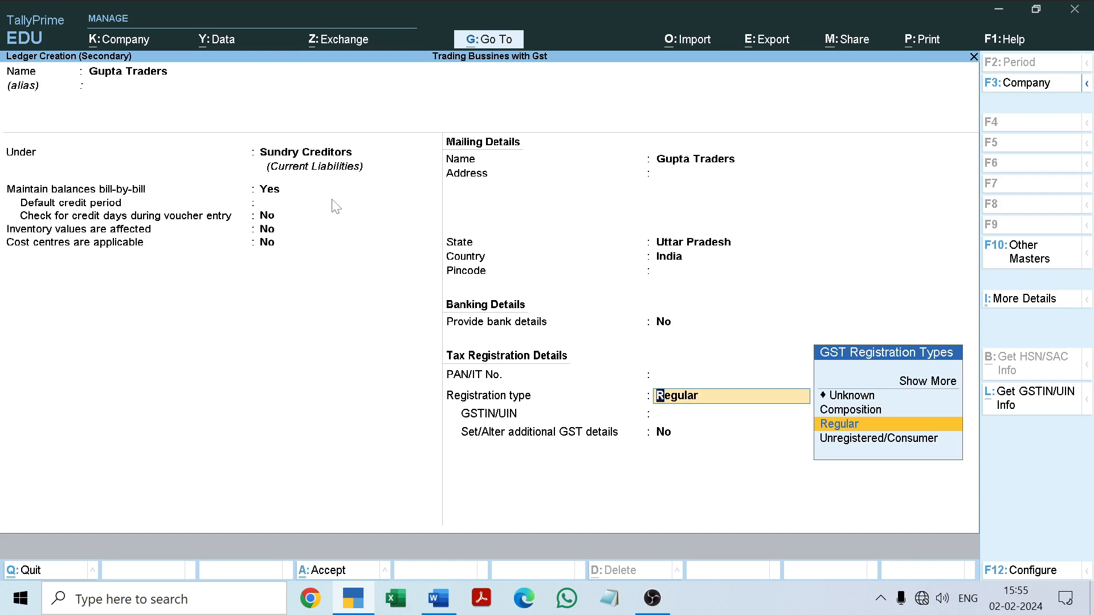
{"action": "key", "text": "Return"}
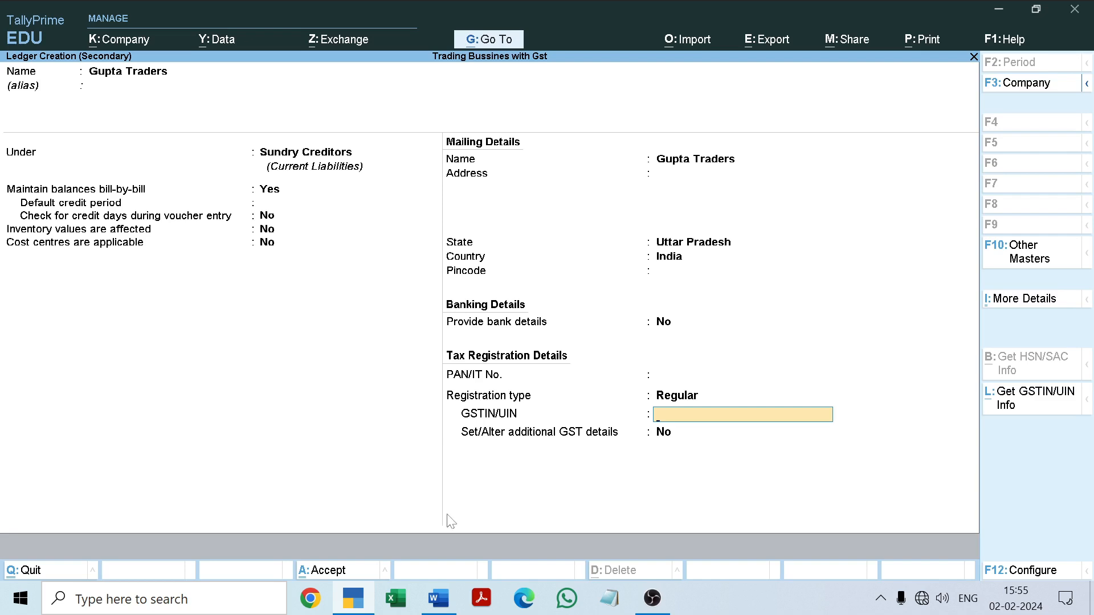
Copy the supplier's GSTIN from transaction 13 in the Word document and enter it as the Gupta Traders ledger's GSTIN/UIN in TallyPrime.
{"action": "left_click", "coordinate": [438, 608]}
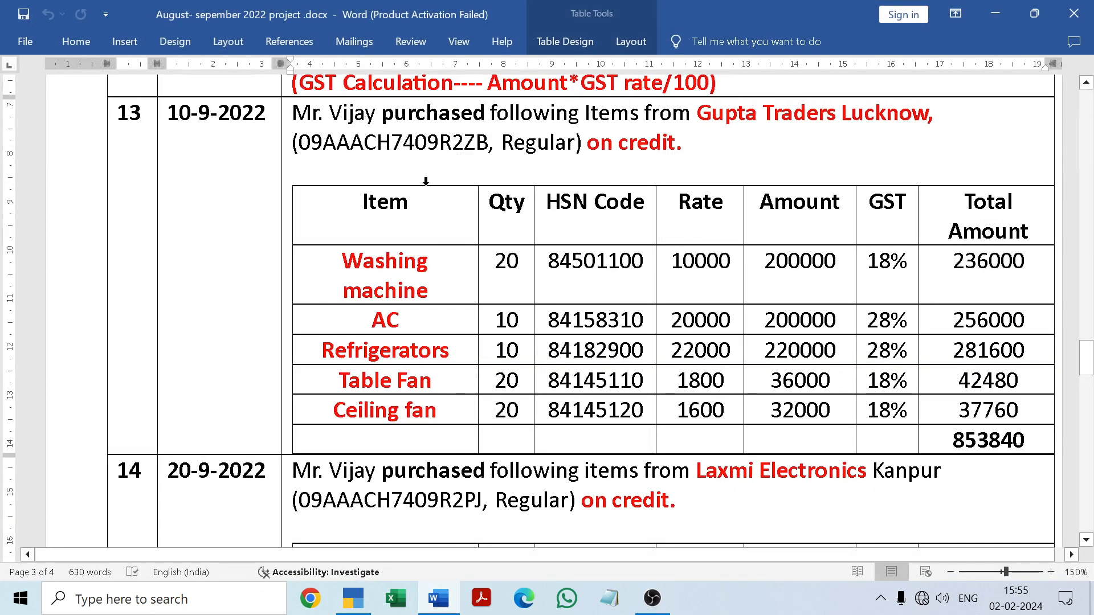
{"action": "left_click_drag", "start_coordinate": [298, 143], "coordinate": [488, 146]}
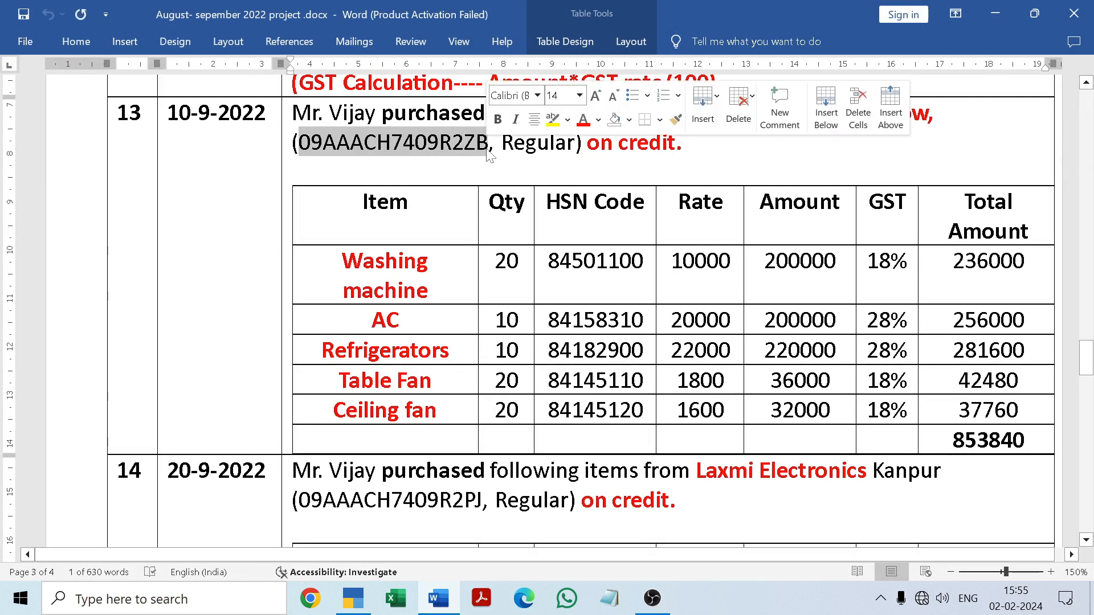
{"action": "key", "text": "ctrl+c"}
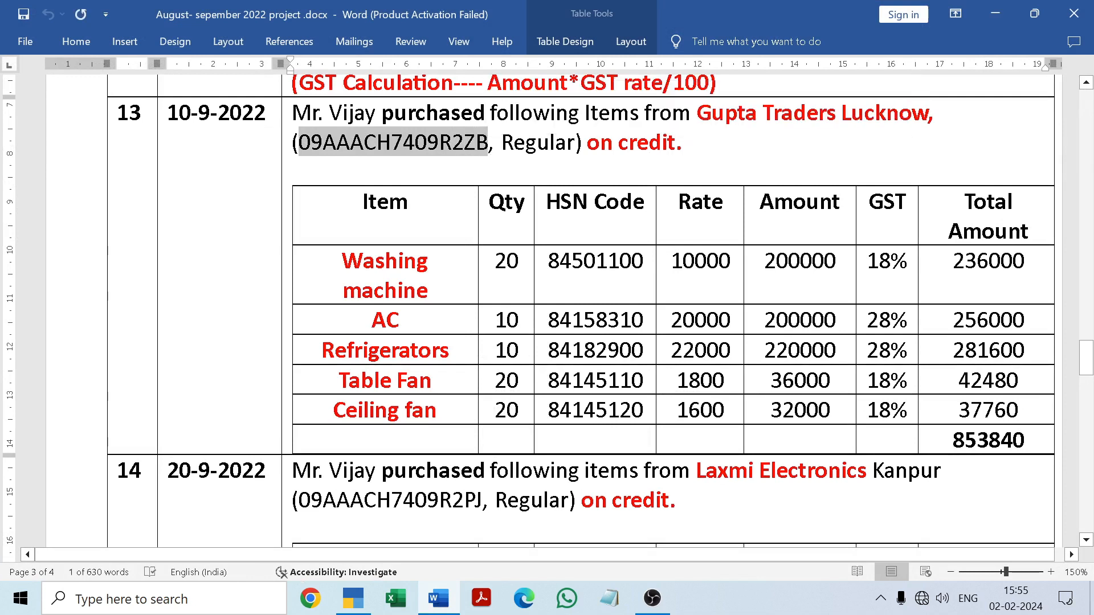
{"action": "left_click", "coordinate": [486, 171]}
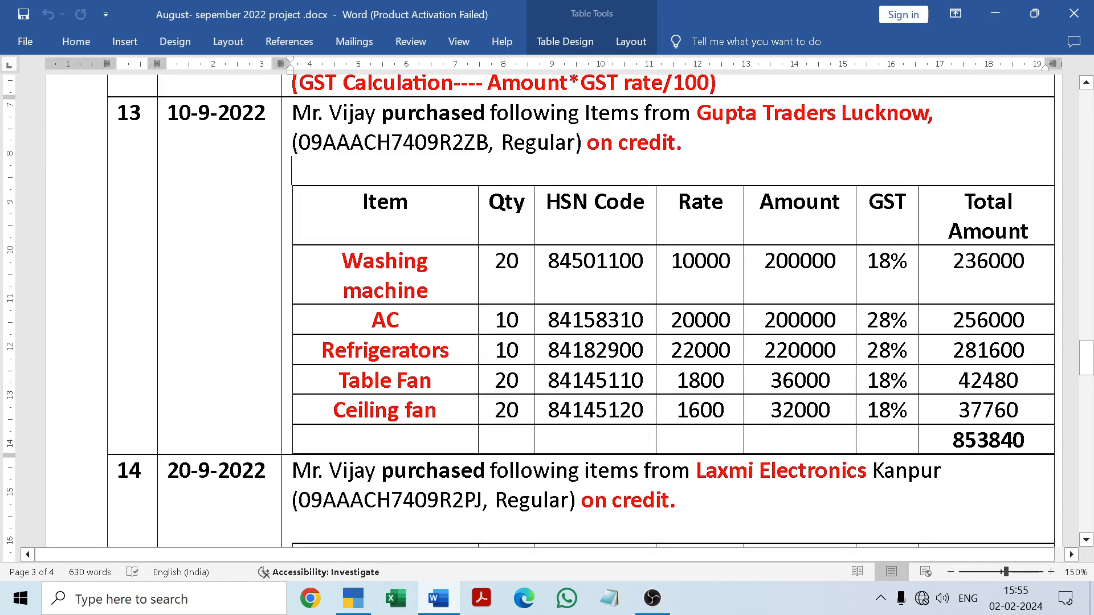
{"action": "left_click", "coordinate": [443, 601]}
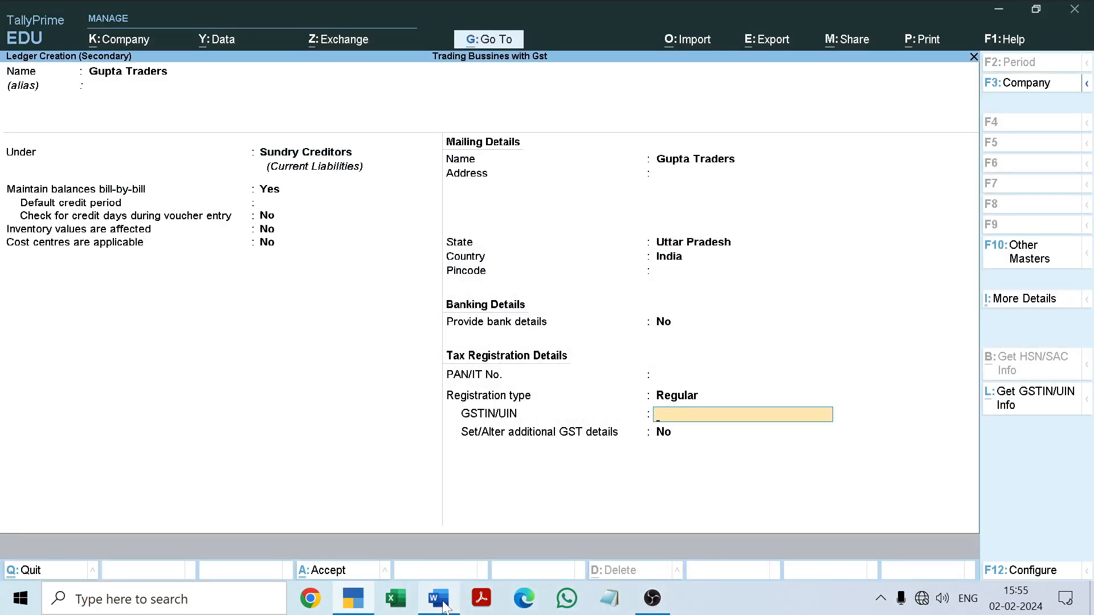
{"action": "key", "text": "ctrl+alt+v"}
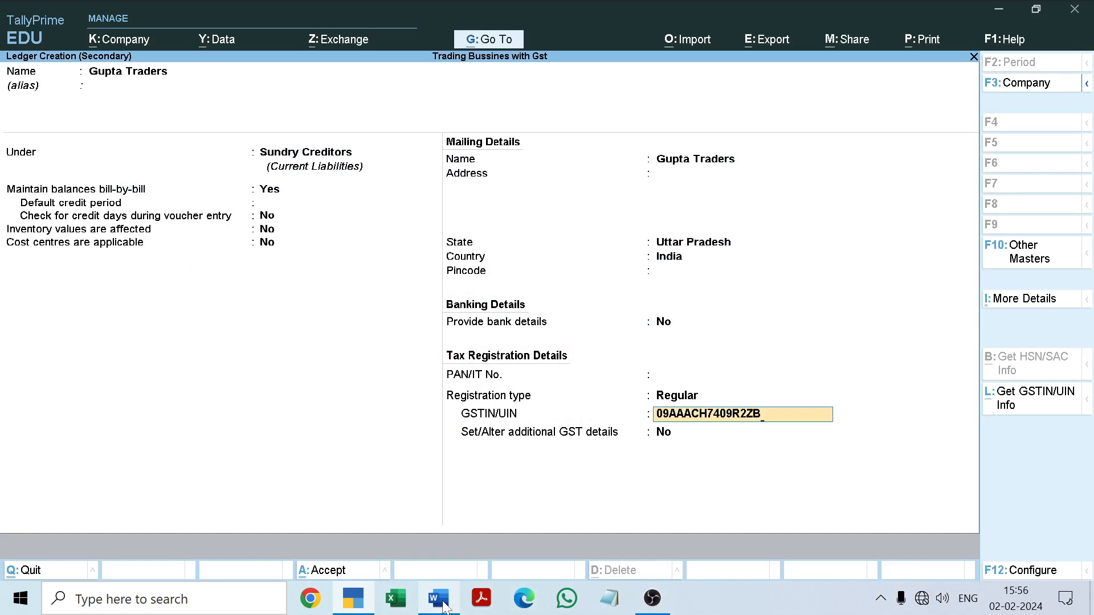
{"action": "key", "text": "Return"}
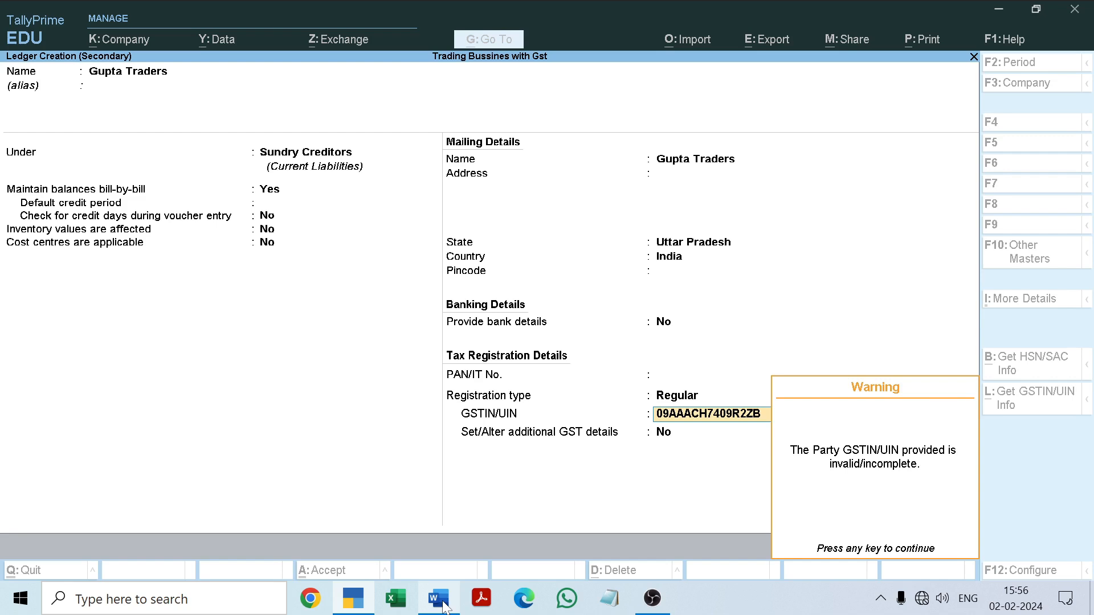
Keep the entered GSTIN/UIN, leave additional GST details at No and save the Gupta Traders ledger.
{"action": "key", "text": "Return"}
{"action": "key", "text": "Return"}
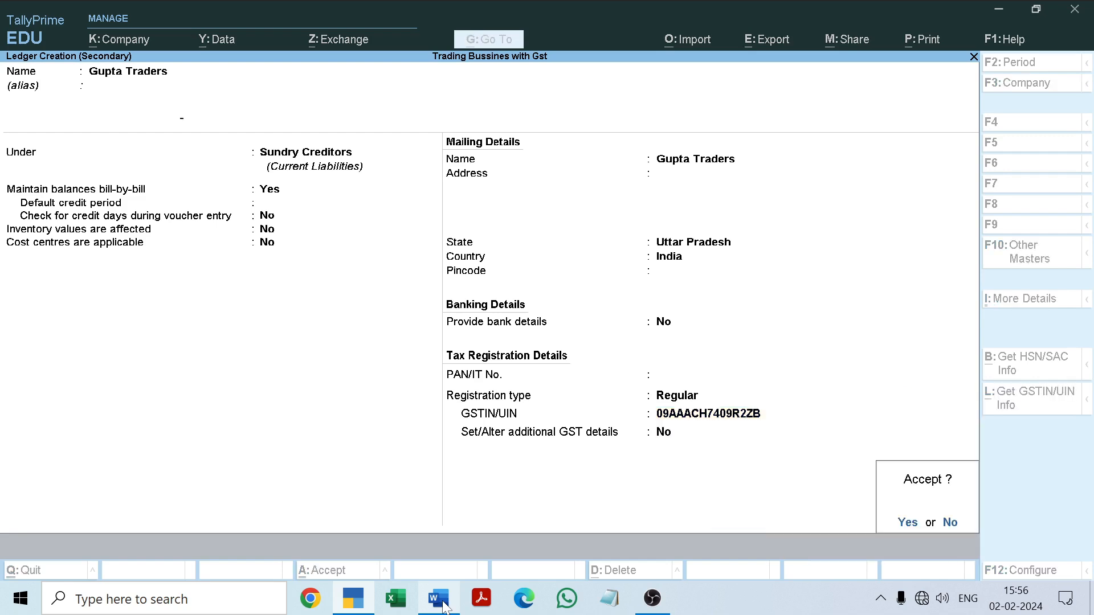
{"action": "key", "text": "Return"}
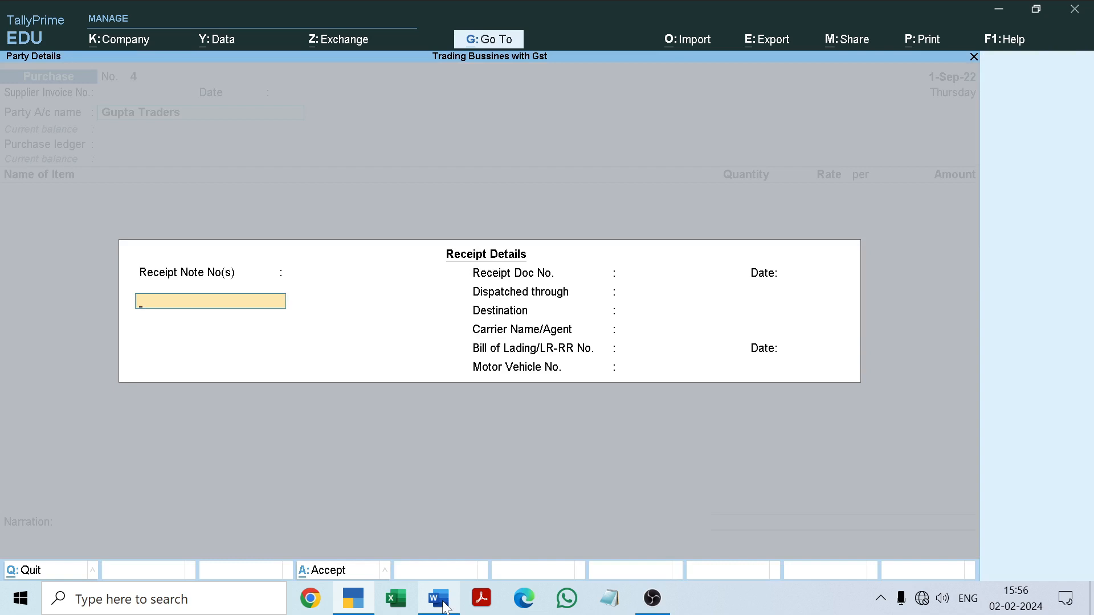
Leave the receipt details blank, accept the Gupta Traders party details with Uttar Pradesh and Regular, and choose Purchase as the purchase ledger.
{"action": "key", "text": "ctrl+a"}
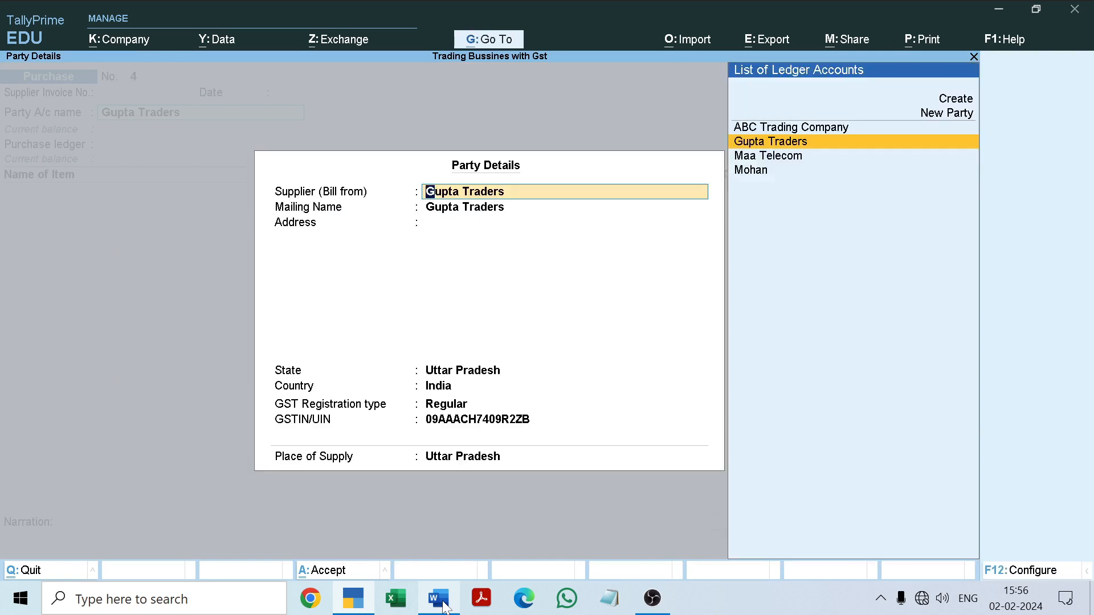
{"action": "key", "text": "Return"}
{"action": "key", "text": "Return"}
{"action": "key", "text": "Return"}
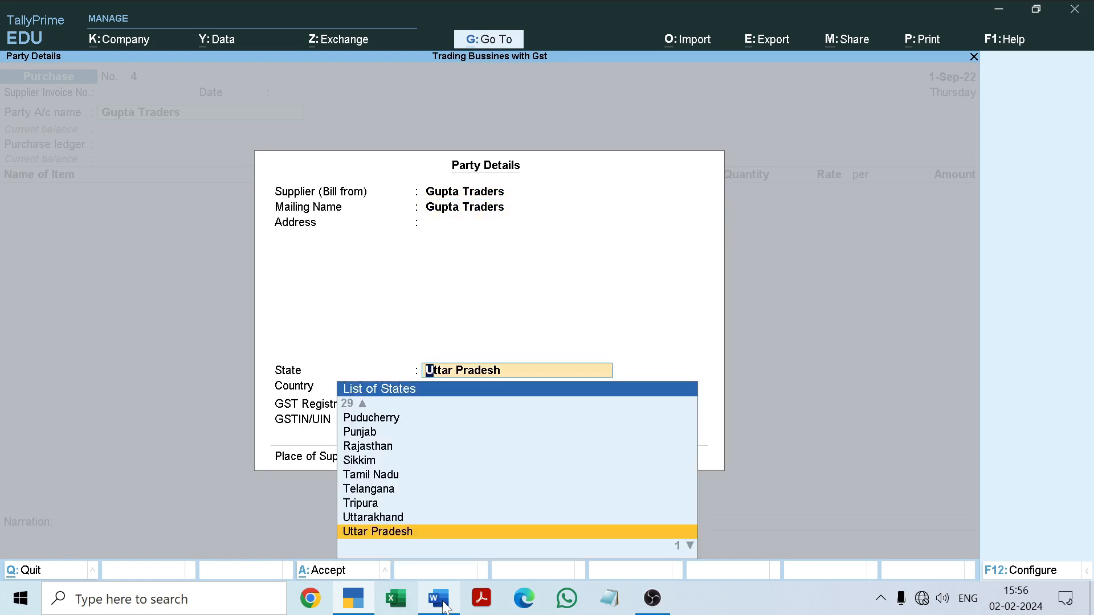
{"action": "key", "text": "Return"}
{"action": "key", "text": "Return"}
{"action": "key", "text": "Return"}
{"action": "key", "text": "Return"}
{"action": "key", "text": "Return"}
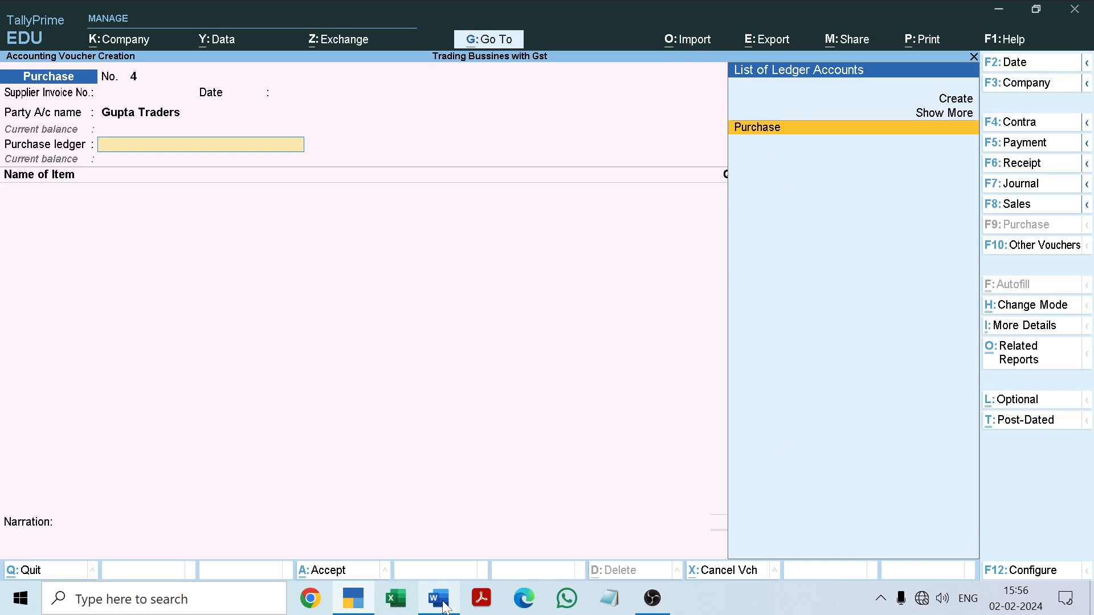
{"action": "key", "text": "Return"}
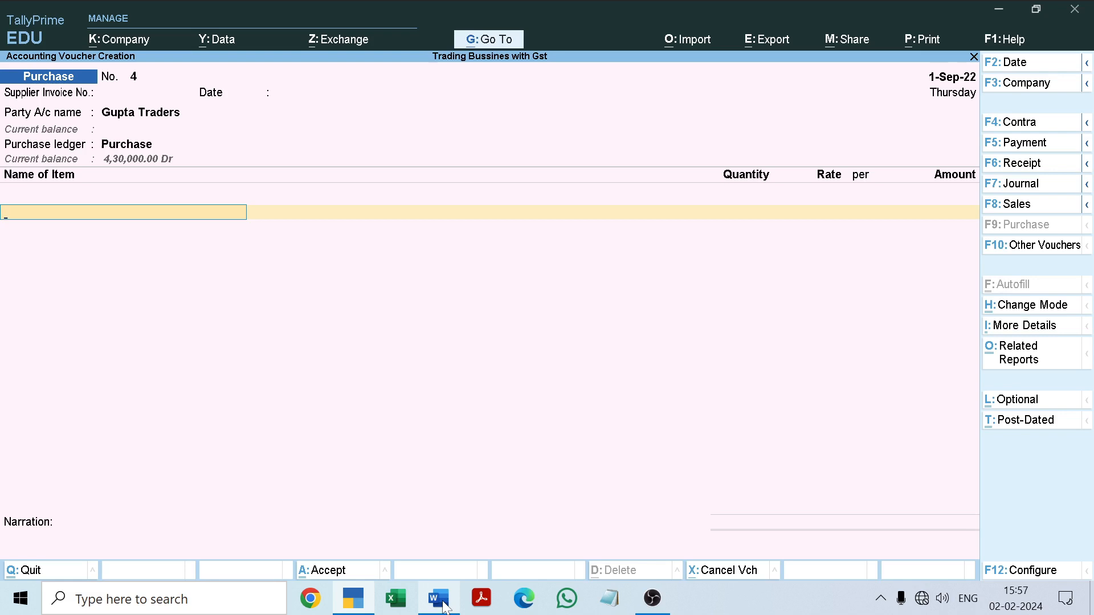
Start a new stock item from the voucher's item line and name it Washing machine, copied from transaction 13 in the Word document.
{"action": "key", "text": "alt+c"}
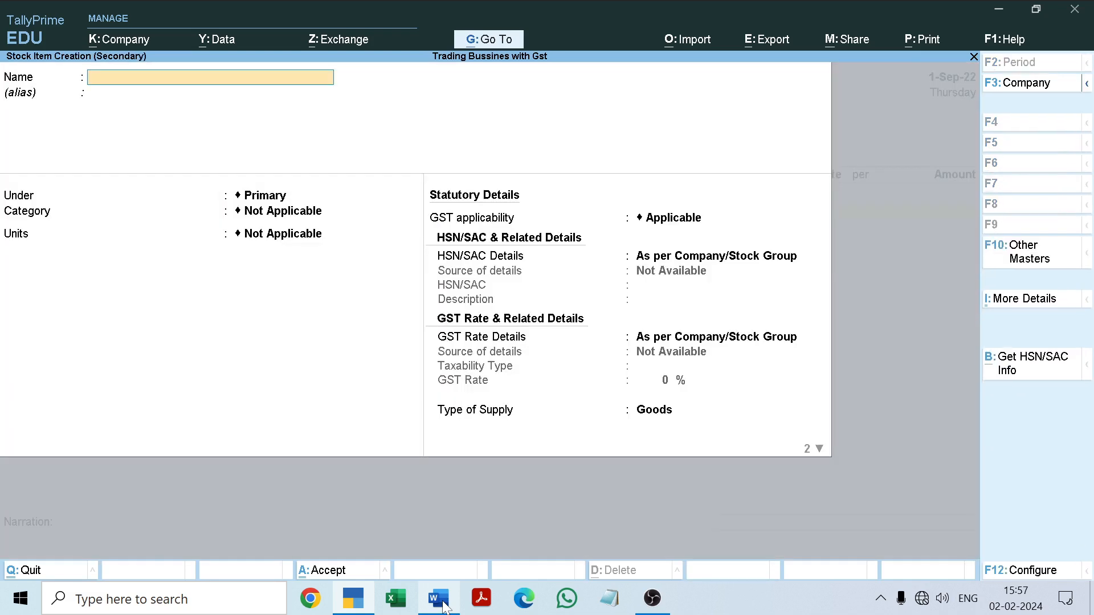
{"action": "left_click", "coordinate": [438, 600]}
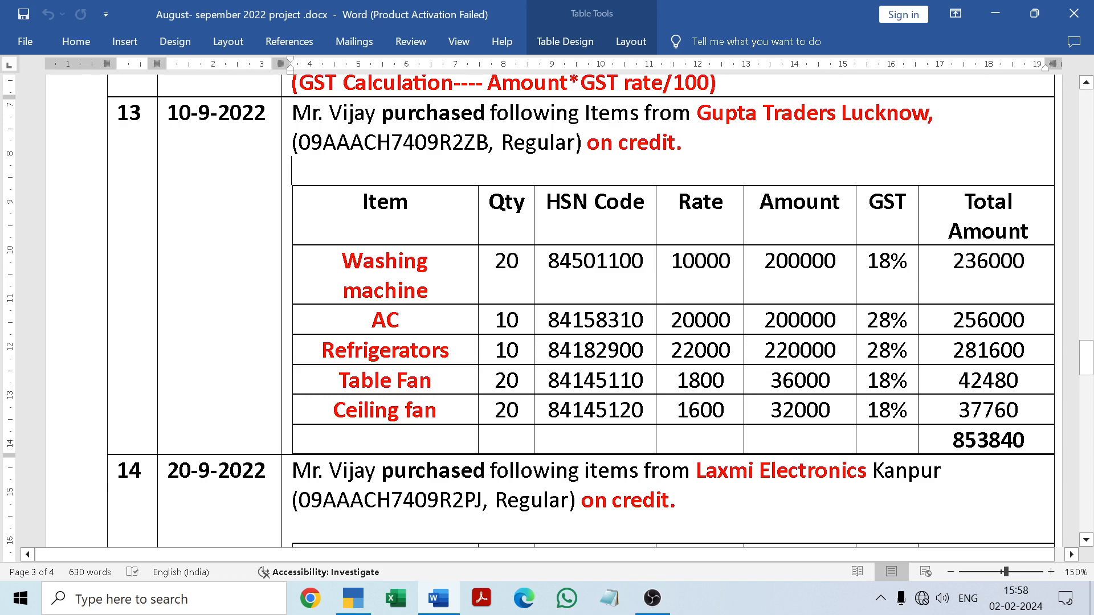
{"action": "left_click_drag", "start_coordinate": [343, 264], "coordinate": [427, 291]}
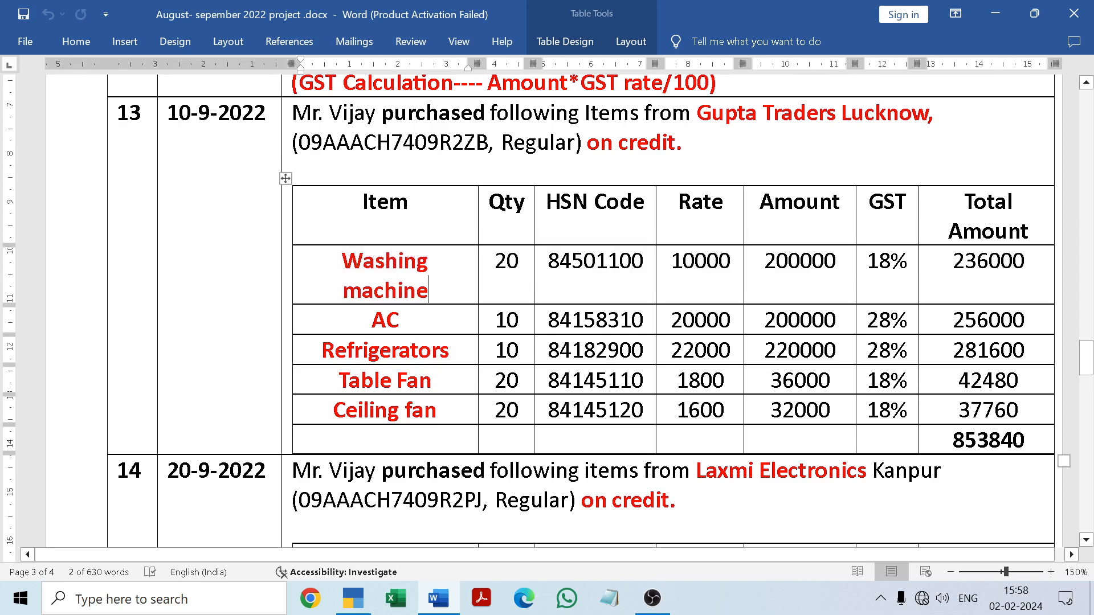
{"action": "left_click", "coordinate": [447, 605]}
{"action": "key", "text": "ctrl+alt+v"}
{"action": "key", "text": "Return"}
{"action": "key", "text": "Return"}
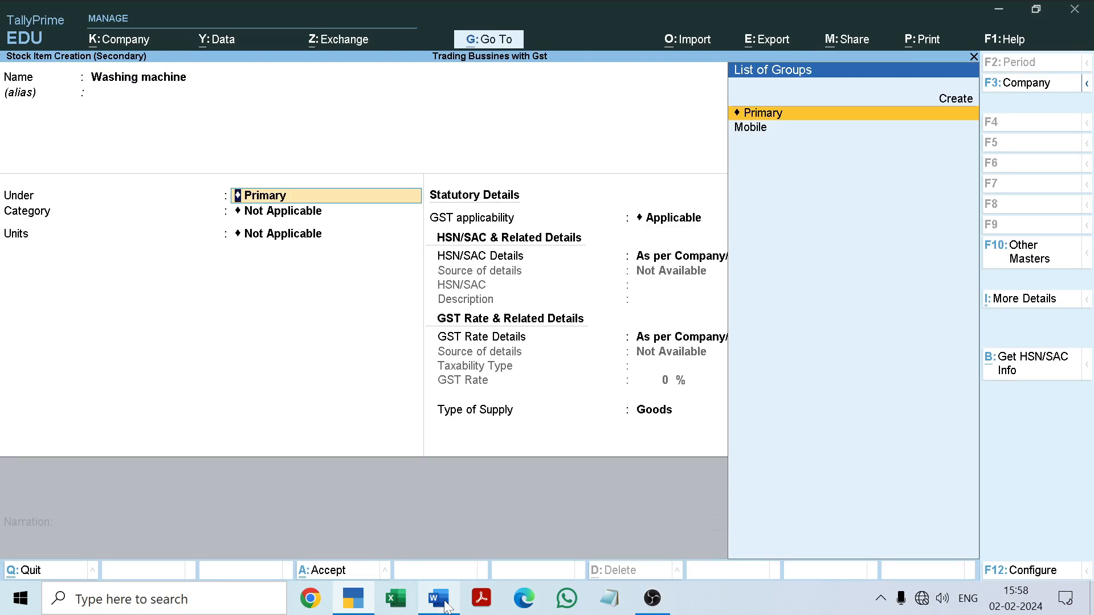
Keep the Washing machine item under the Primary group, set its units to Nos and keep GST applicability as Applicable.
{"action": "key", "text": "Return"}
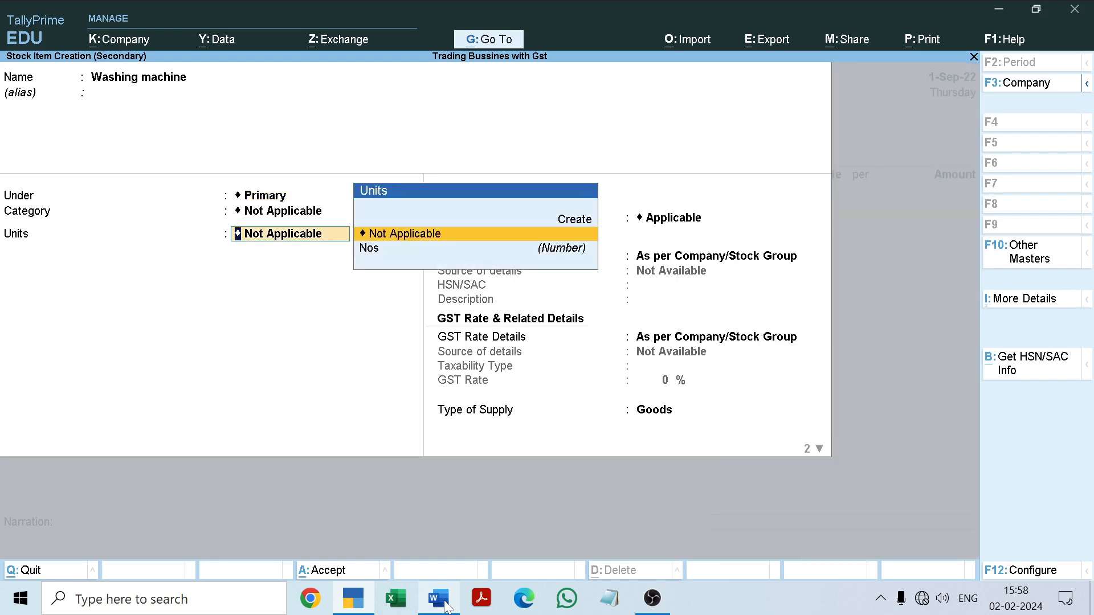
{"action": "key", "text": "Down"}
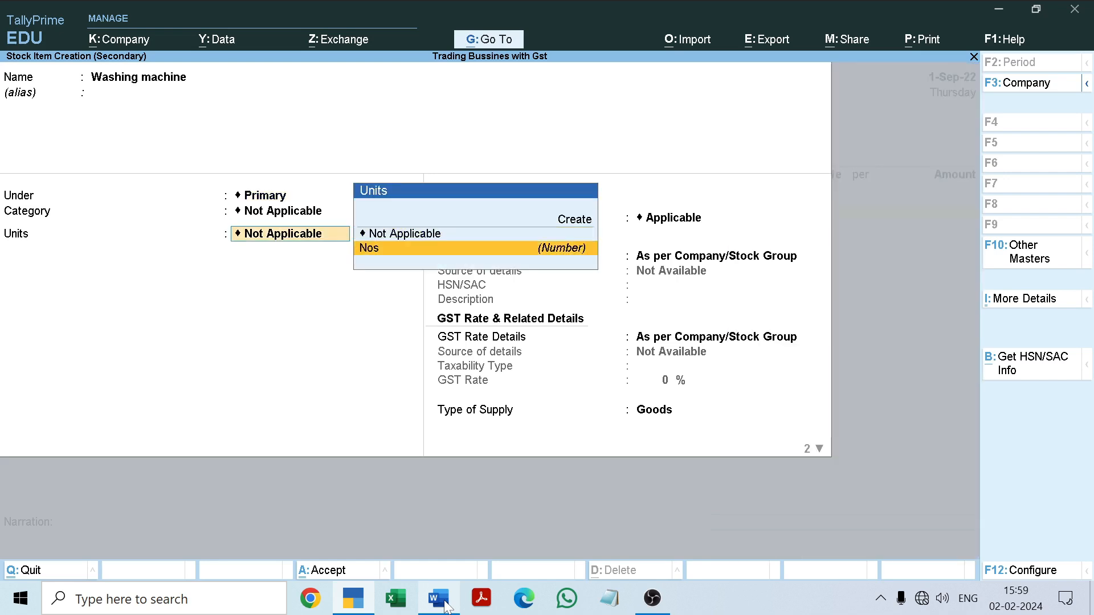
{"action": "key", "text": "Return"}
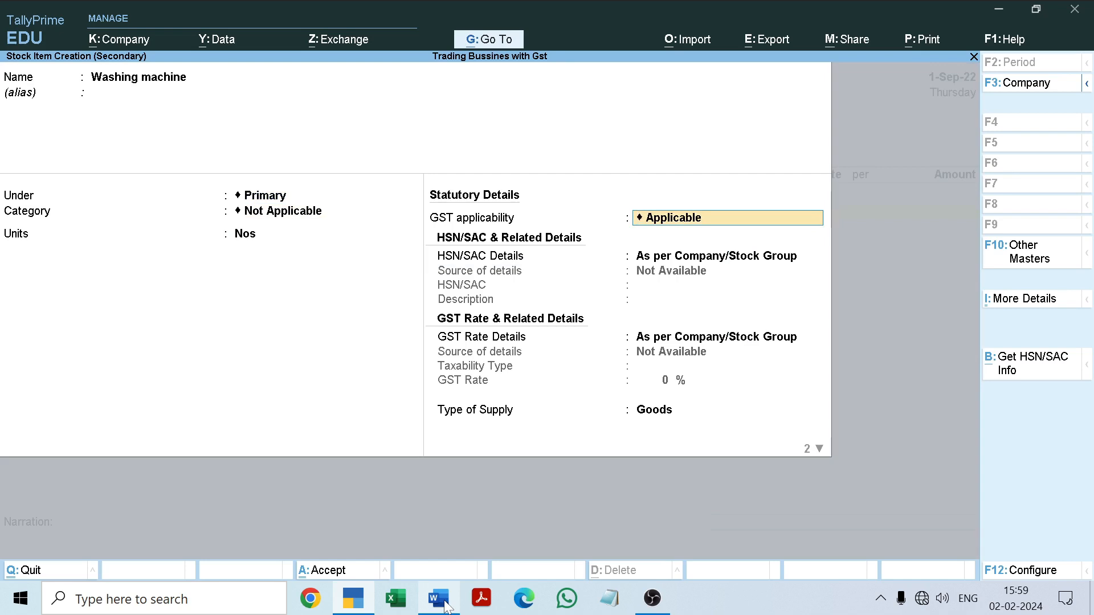
{"action": "key", "text": "Return"}
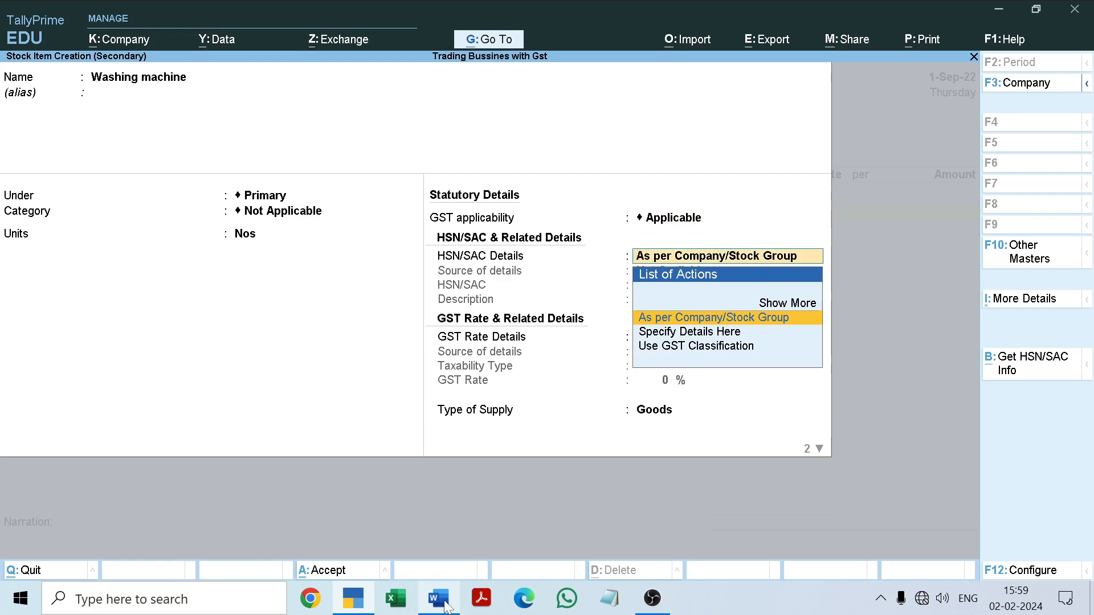
Set the item's HSN/SAC Details to Specify Details Here and switch to the Word document.
{"action": "key", "text": "Down"}
{"action": "key", "text": "Return"}
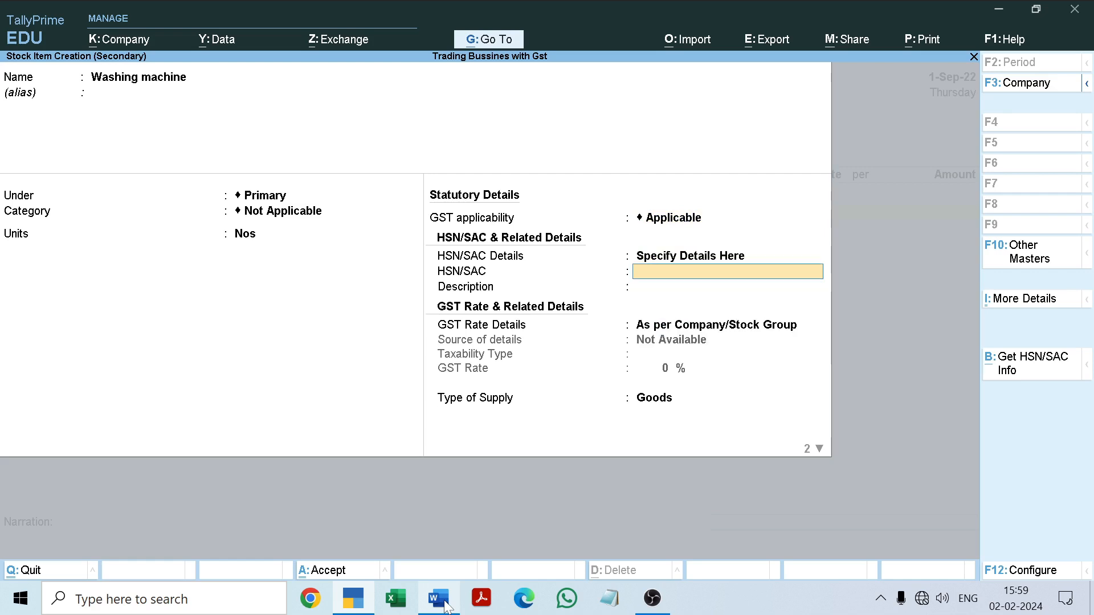
{"action": "left_click", "coordinate": [446, 606]}
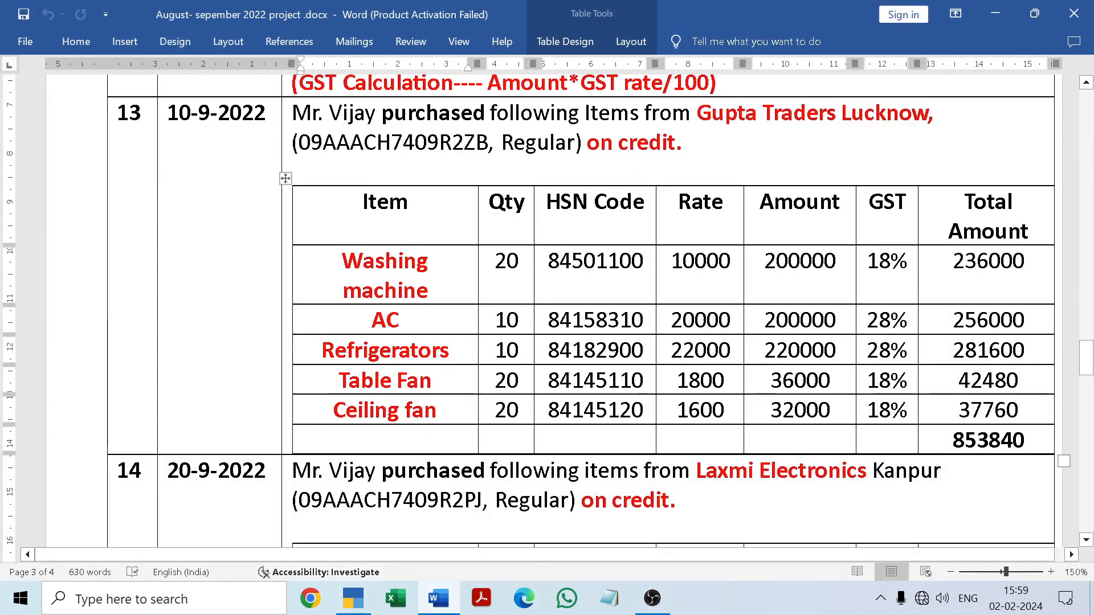
{"action": "left_click_drag", "start_coordinate": [560, 262], "coordinate": [643, 265]}
{"action": "left_click_drag", "start_coordinate": [562, 266], "coordinate": [550, 301]}
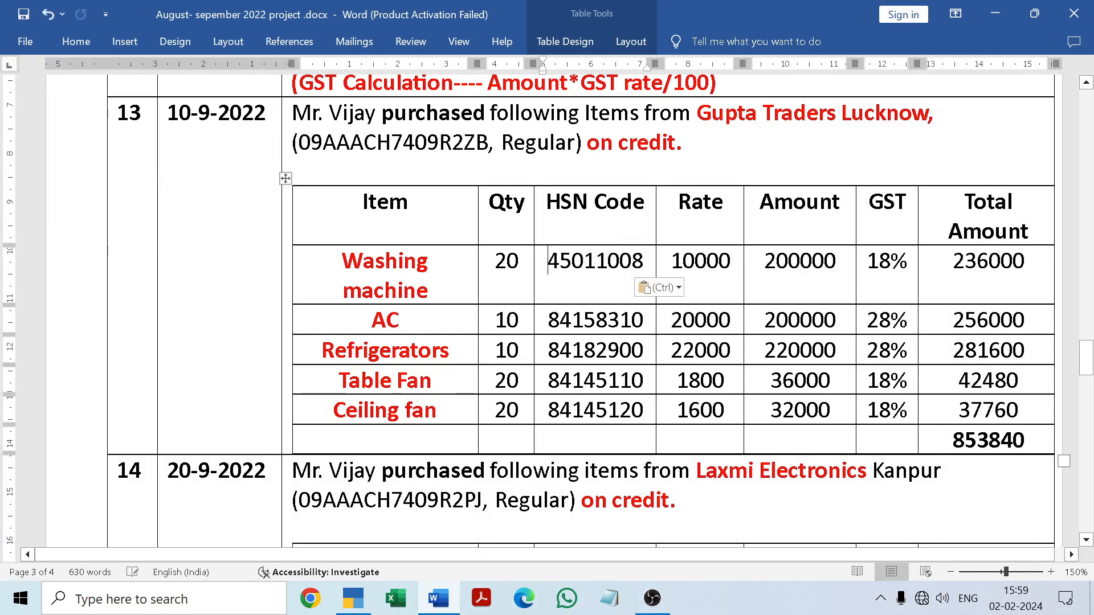
{"action": "left_click", "coordinate": [48, 15]}
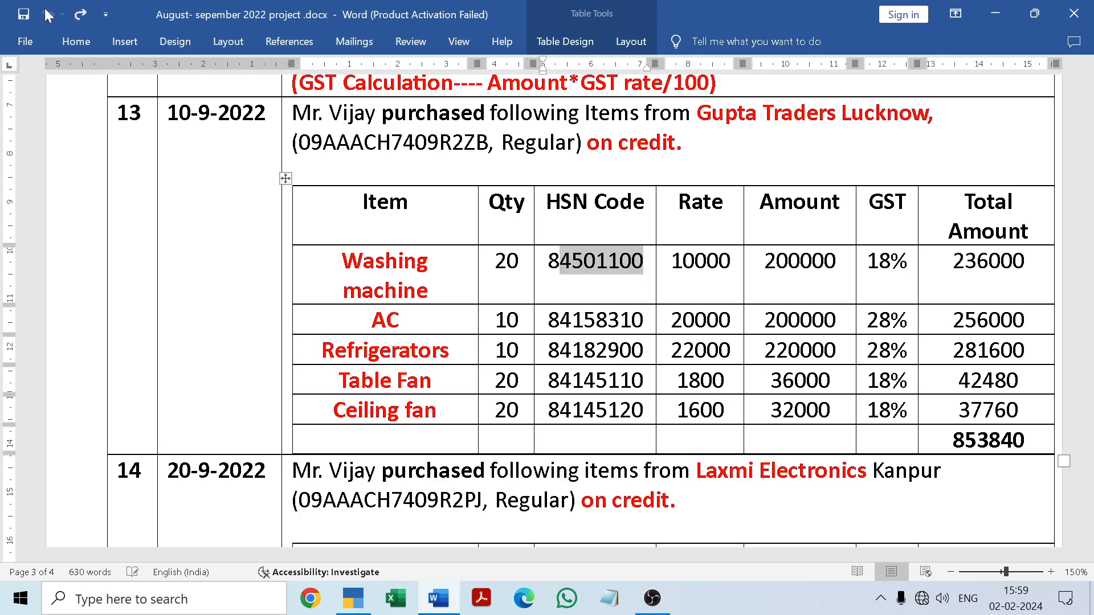
{"action": "left_click", "coordinate": [554, 291]}
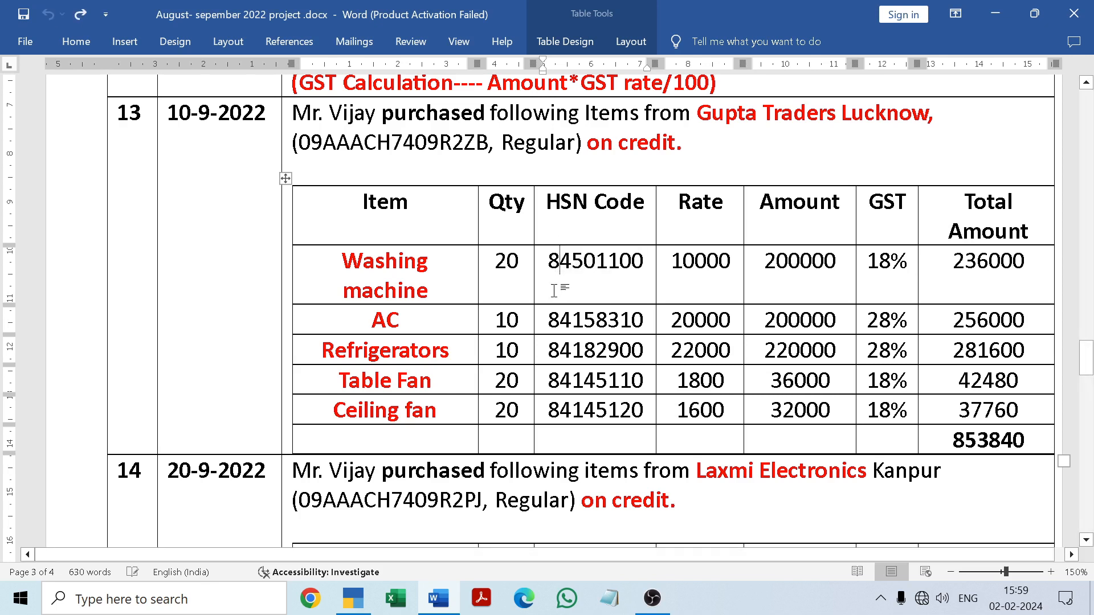
{"action": "double_click", "coordinate": [554, 291]}
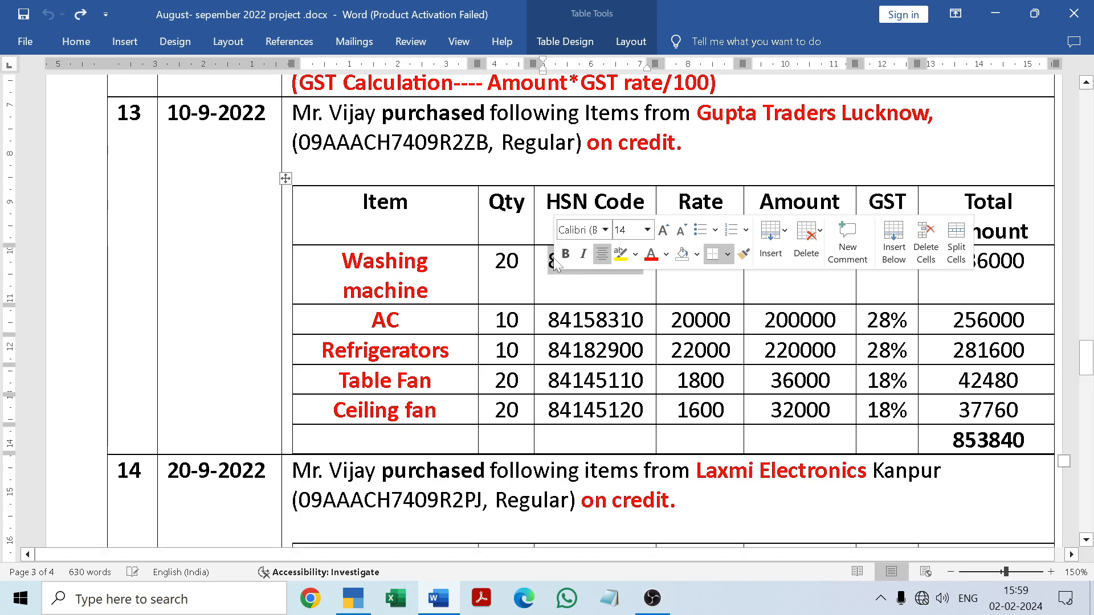
{"action": "left_click", "coordinate": [595, 294]}
Copy the washing machine's HSN code 84501100 from the Word table and enter it as the stock item's HSN/SAC in TallyPrime.
{"action": "left_click_drag", "start_coordinate": [548, 261], "coordinate": [644, 261]}
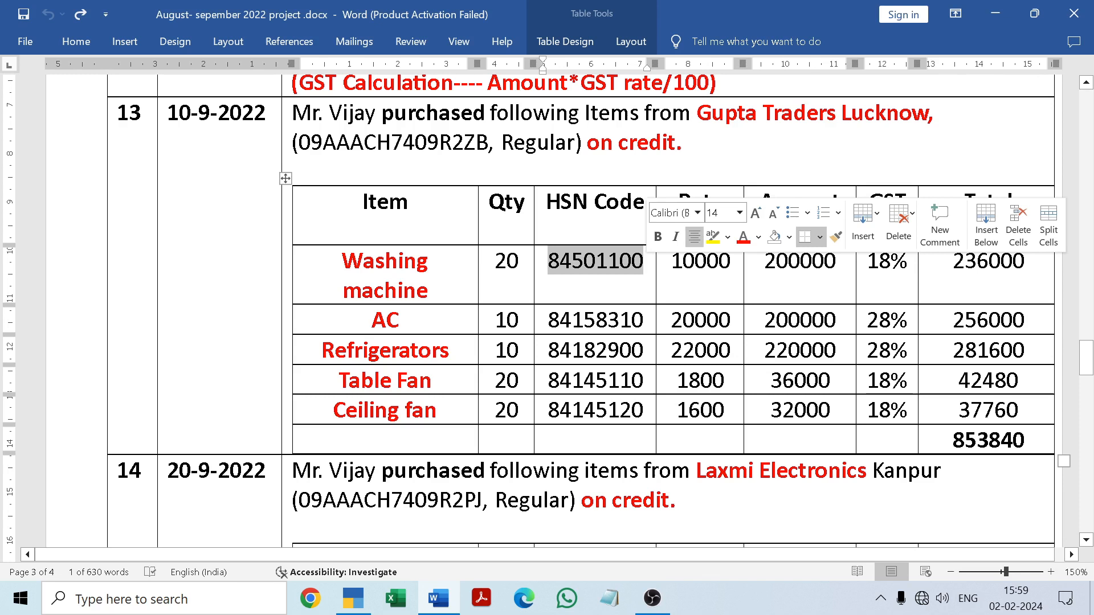
{"action": "left_click", "coordinate": [642, 285]}
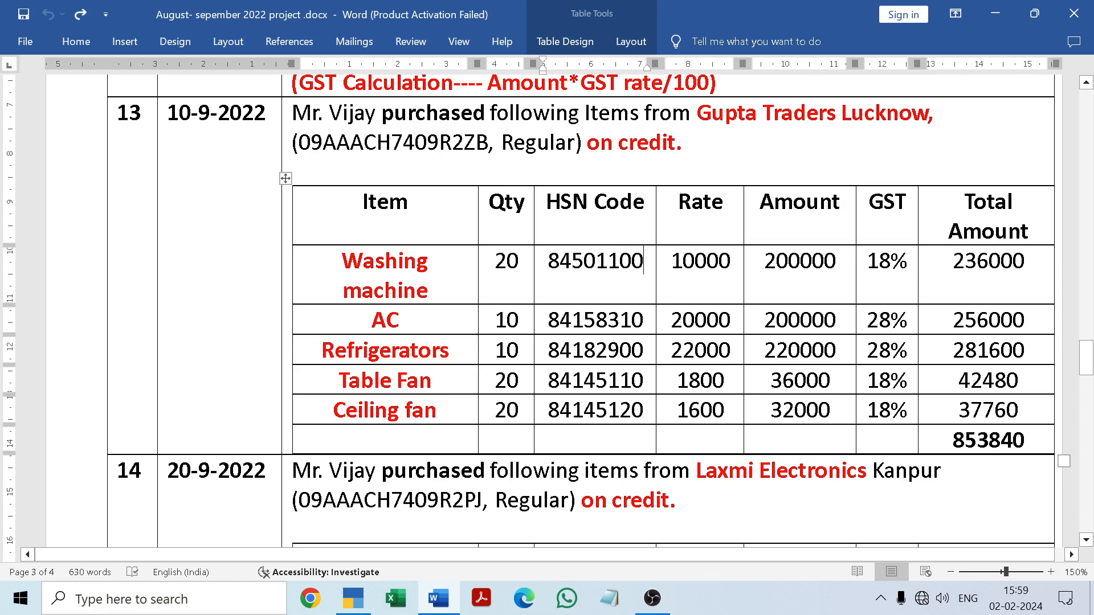
{"action": "left_click", "coordinate": [450, 606]}
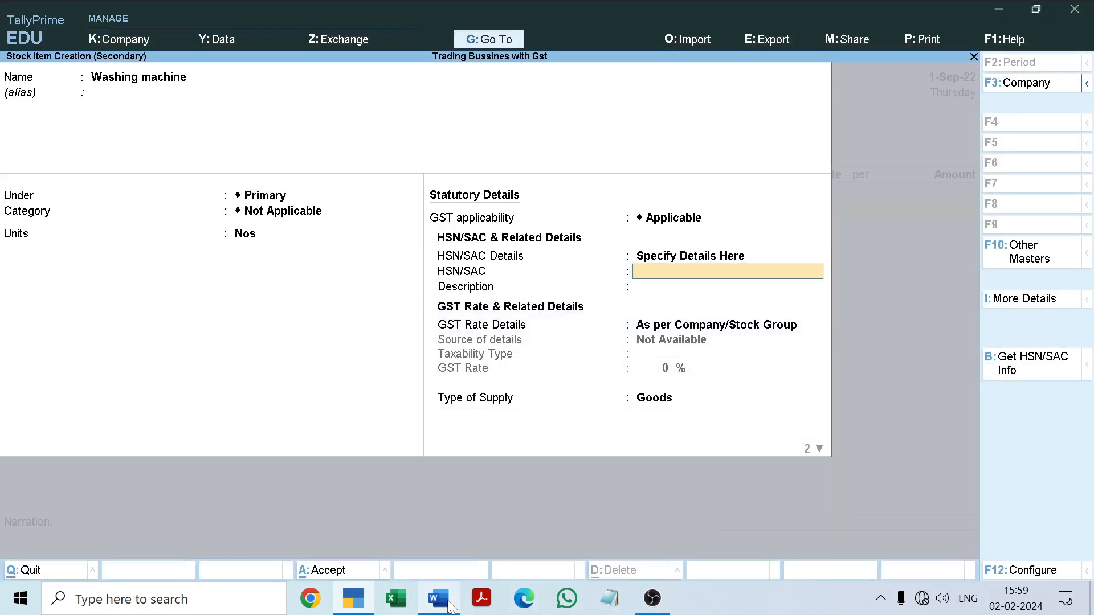
{"action": "key", "text": "ctrl+alt+v"}
{"action": "key", "text": "Return"}
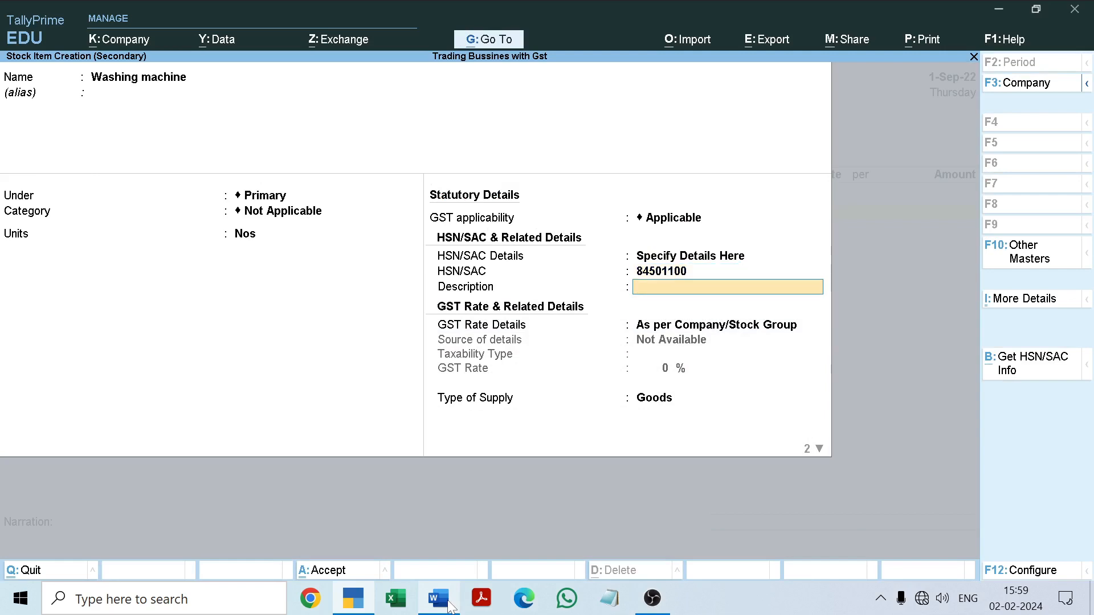
Leave the HSN description blank, set GST Rate Details to Specify Details Here with taxability Taxable, and enter a GST rate of 18%.
{"action": "key", "text": "Return"}
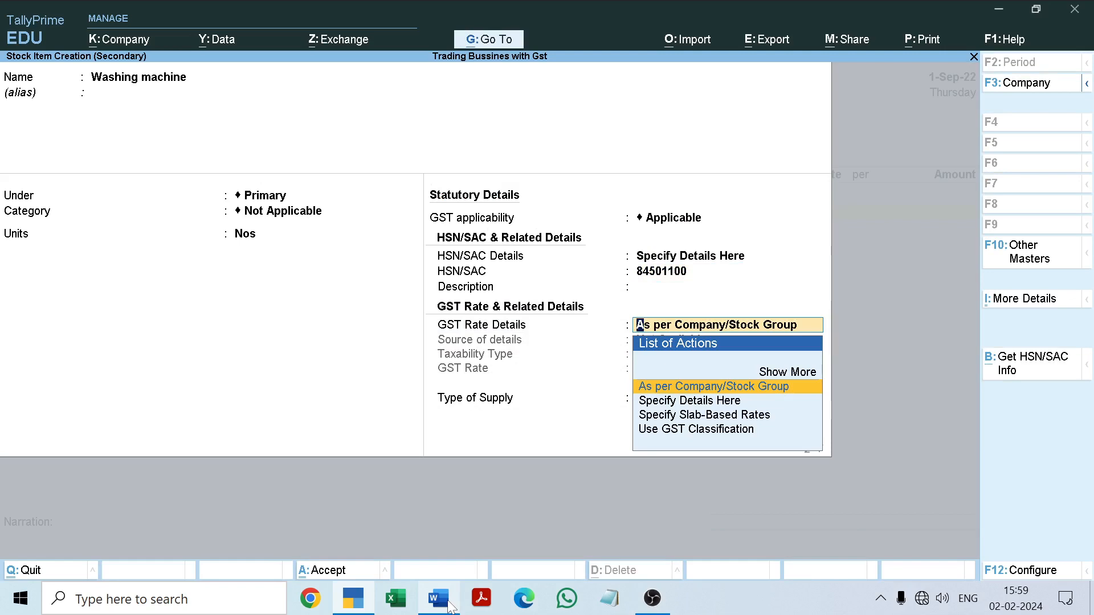
{"action": "key", "text": "Down"}
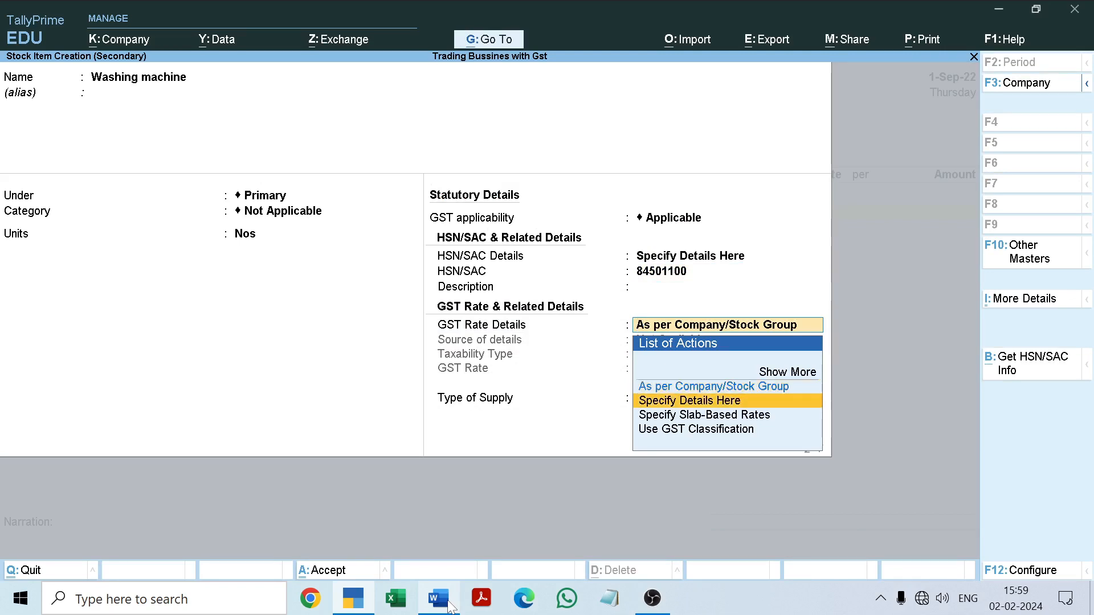
{"action": "key", "text": "Return"}
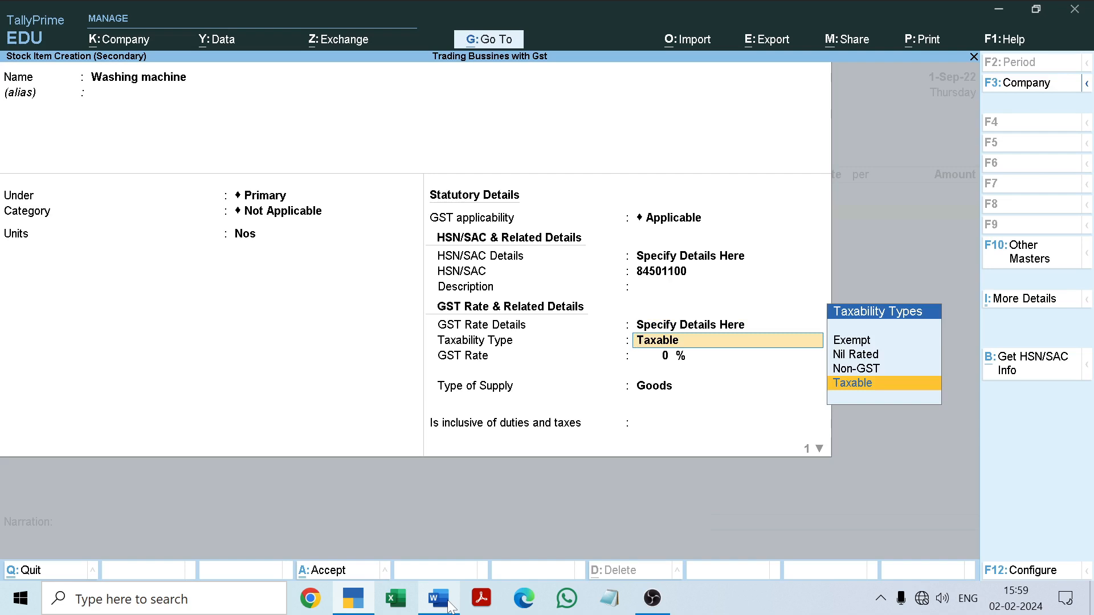
{"action": "key", "text": "Return"}
{"action": "left_click", "coordinate": [438, 598]}
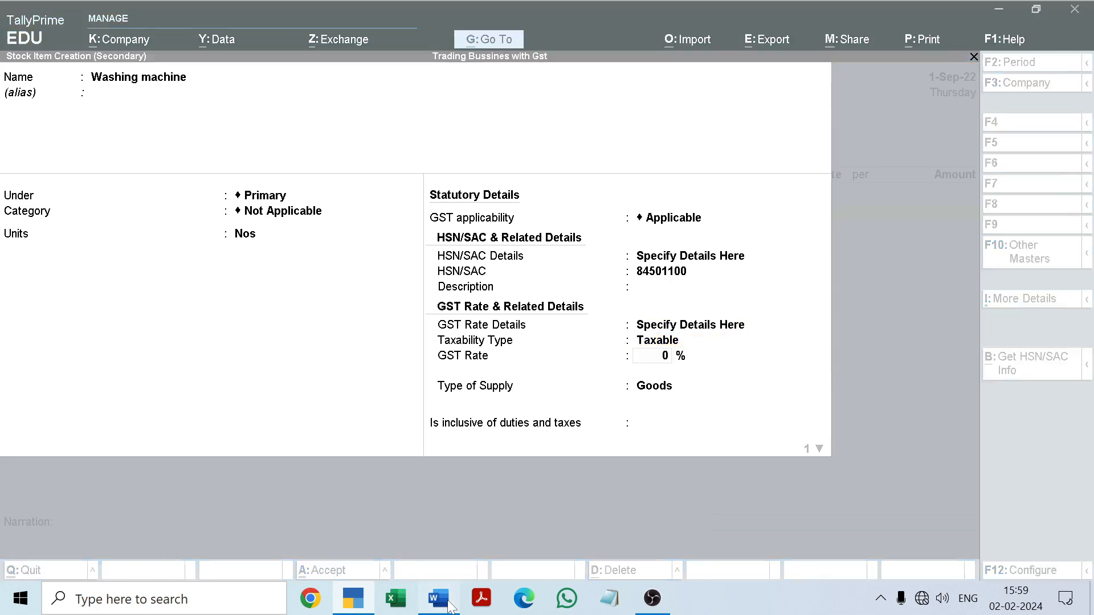
{"action": "left_click", "coordinate": [451, 607]}
{"action": "type", "text": "18"}
{"action": "key", "text": "Return"}
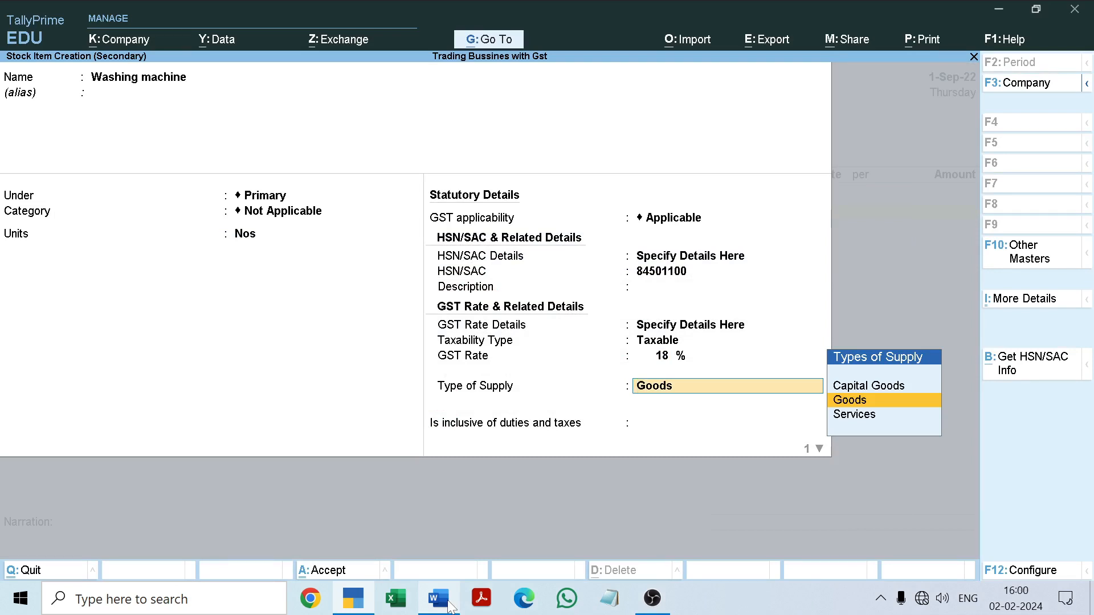
Keep the supply type Goods, set inclusive of duties and taxes to No, leave the duty rate blank and save the stock item.
{"action": "key", "text": "Return"}
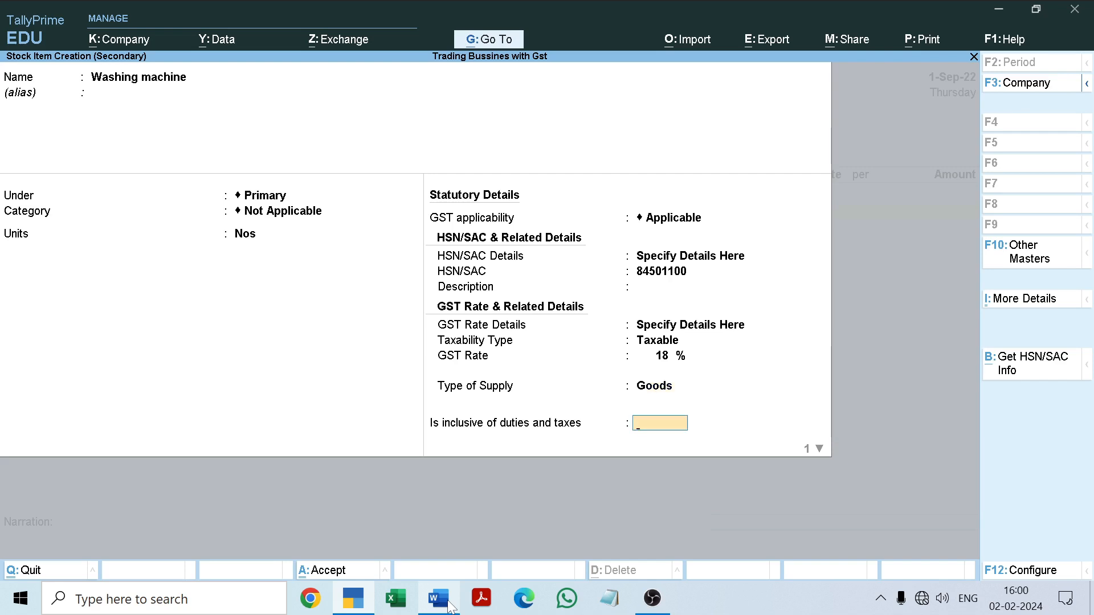
{"action": "key", "text": "Return"}
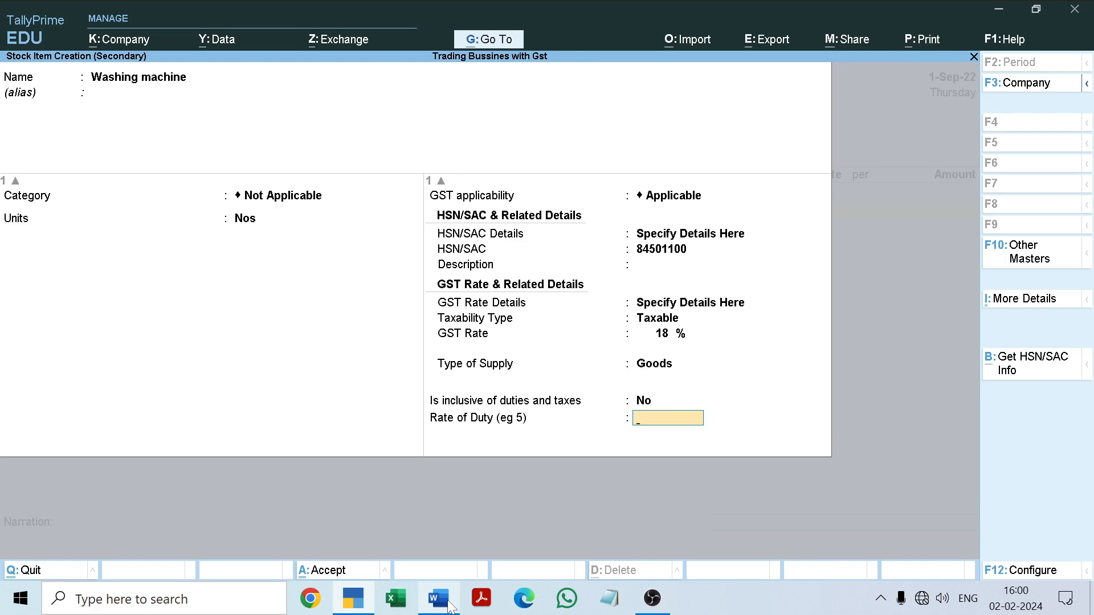
{"action": "key", "text": "Return"}
{"action": "key", "text": "Return"}
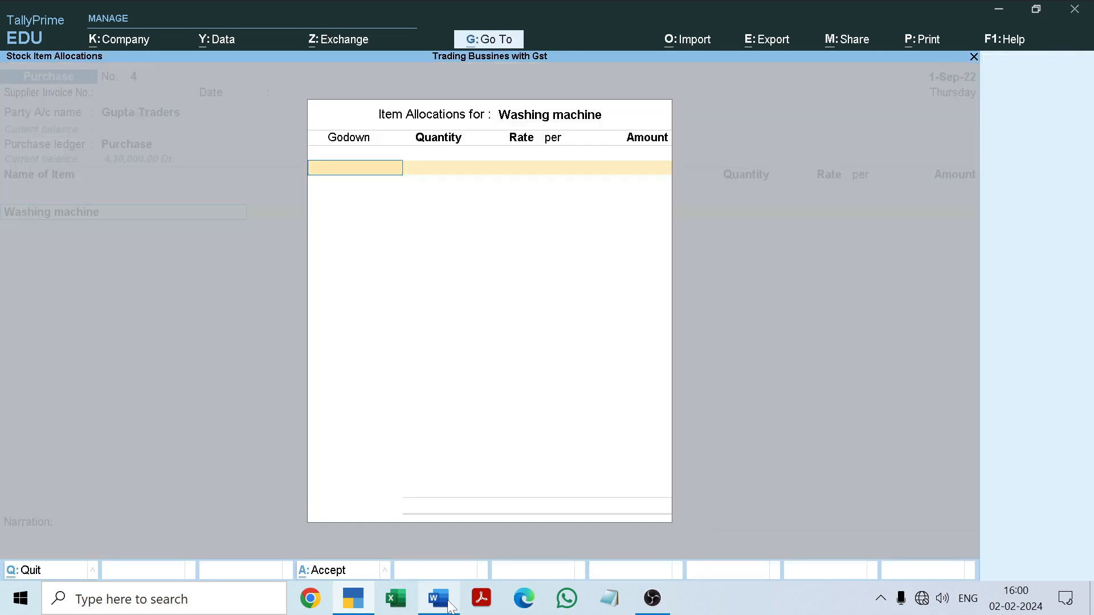
Allocate the washing machine to the Radha Nagar godown with the Word table's quantity of 20 Nos and rate of 10000.
{"action": "type", "text": "R"}
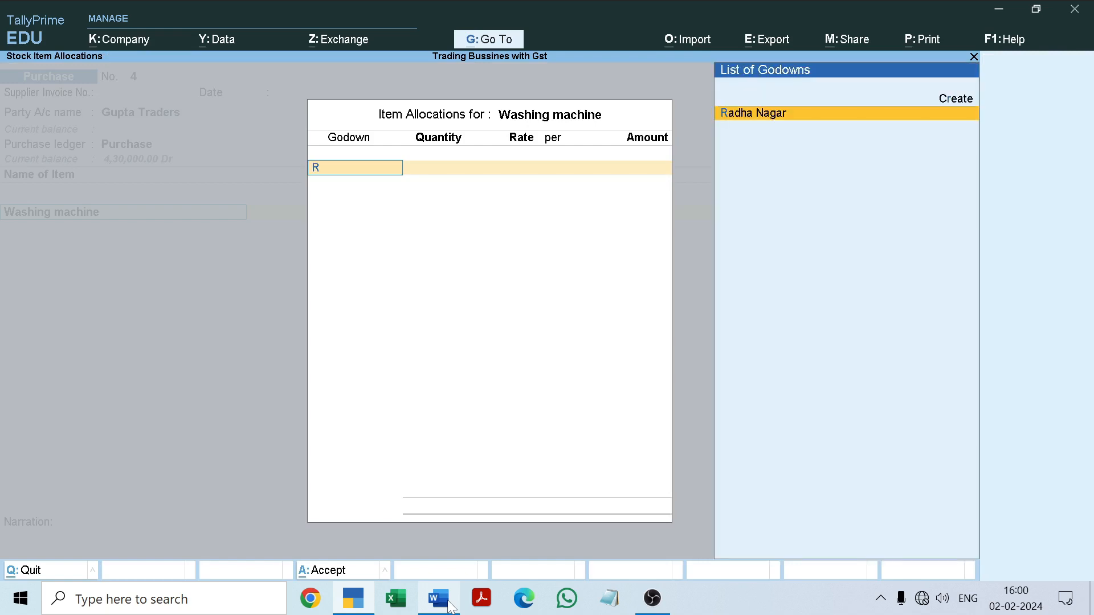
{"action": "key", "text": "Return"}
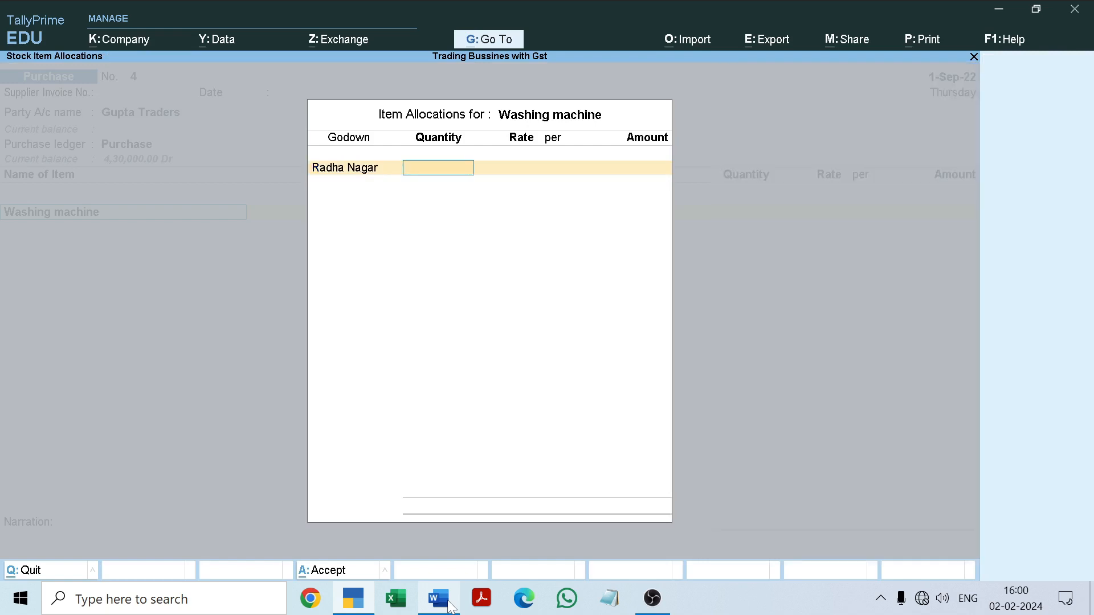
{"action": "left_click", "coordinate": [451, 607]}
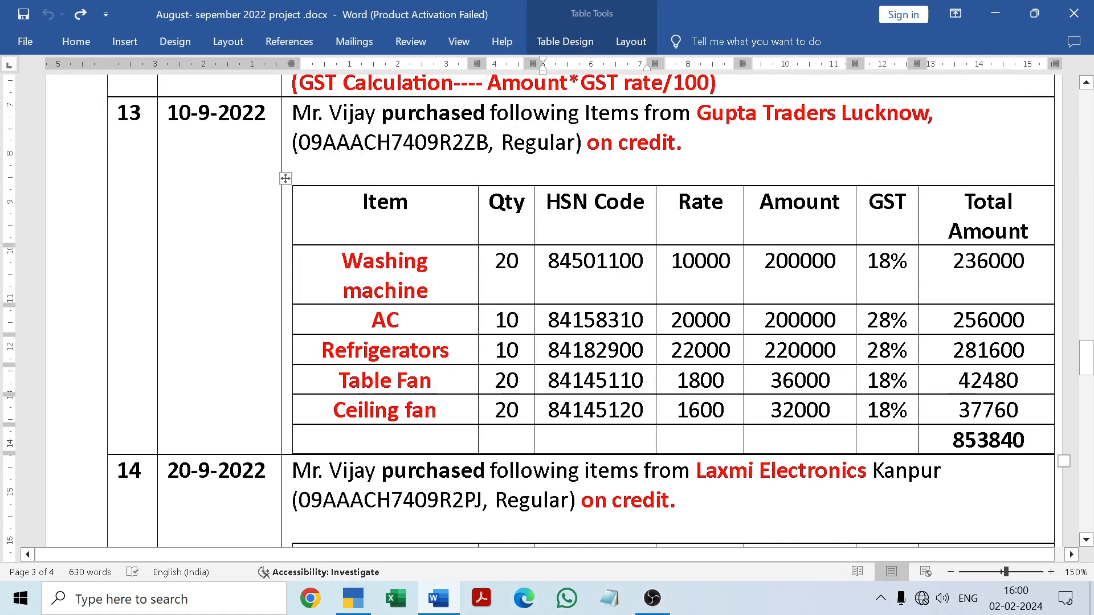
{"action": "left_click", "coordinate": [438, 599]}
{"action": "type", "text": "0"}
{"action": "key", "text": "Return"}
{"action": "type", "text": "10000"}
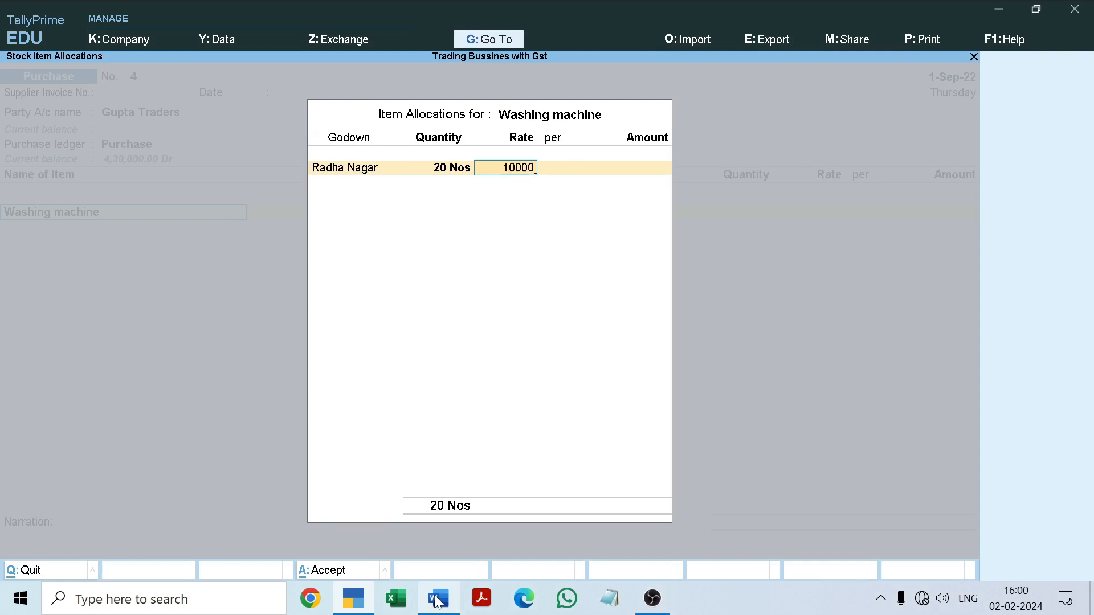
{"action": "key", "text": "Return"}
{"action": "key", "text": "Return"}
{"action": "key", "text": "Return"}
{"action": "key", "text": "Return"}
Accept the washing machine's line amount and keep its GST rate and HSN/SAC details As per Masters/Company.
{"action": "key", "text": "Return"}
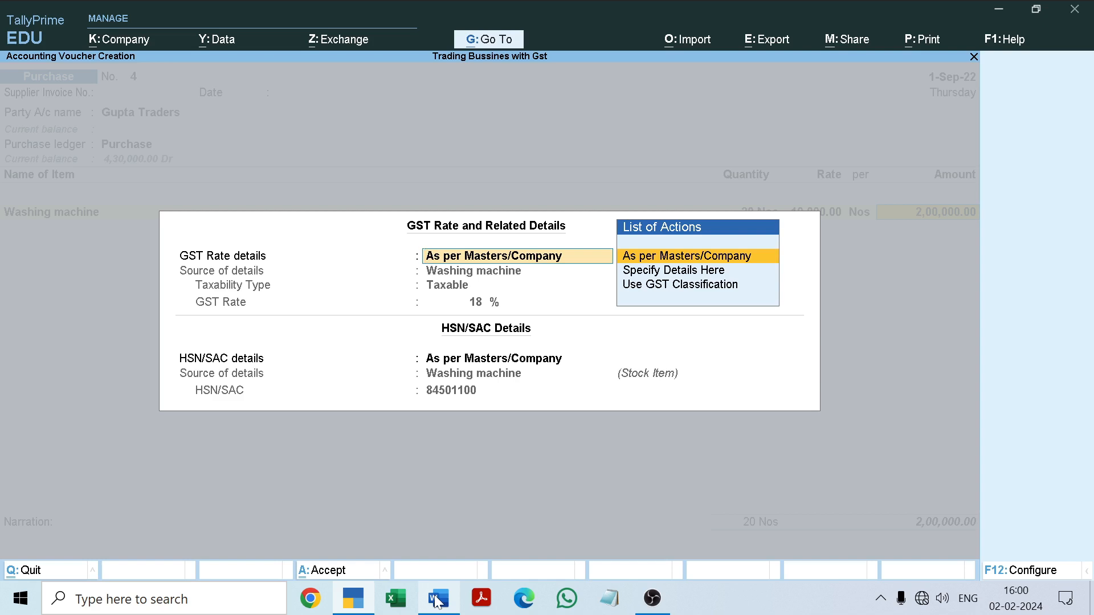
{"action": "key", "text": "Return"}
{"action": "key", "text": "Return"}
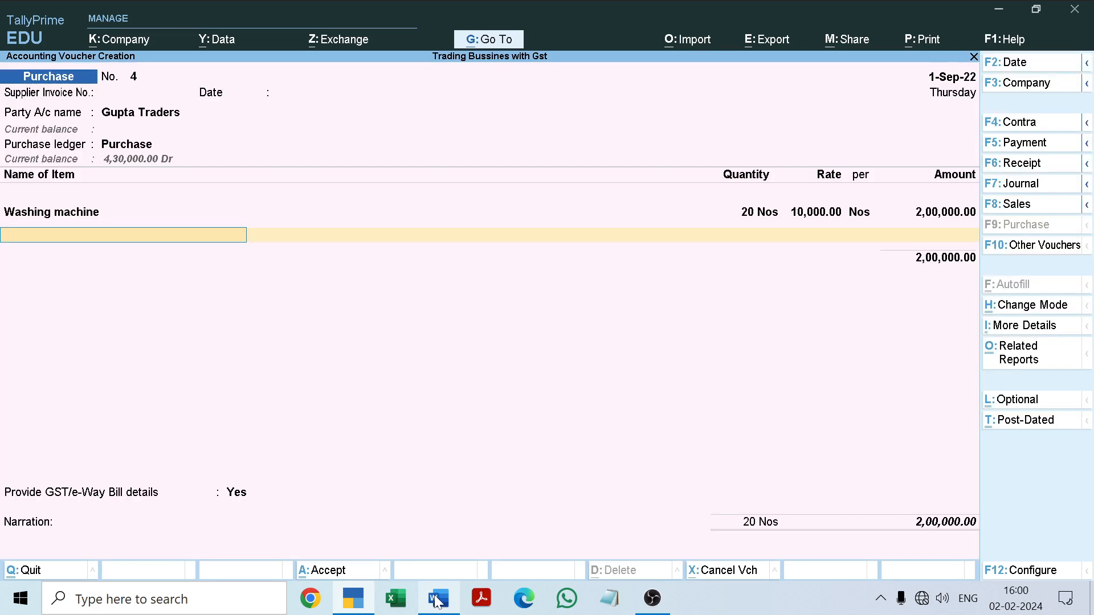
Start a new stock item from the purchase voucher and name it AC, copying the name from the Word table.
{"action": "key", "text": "alt+c"}
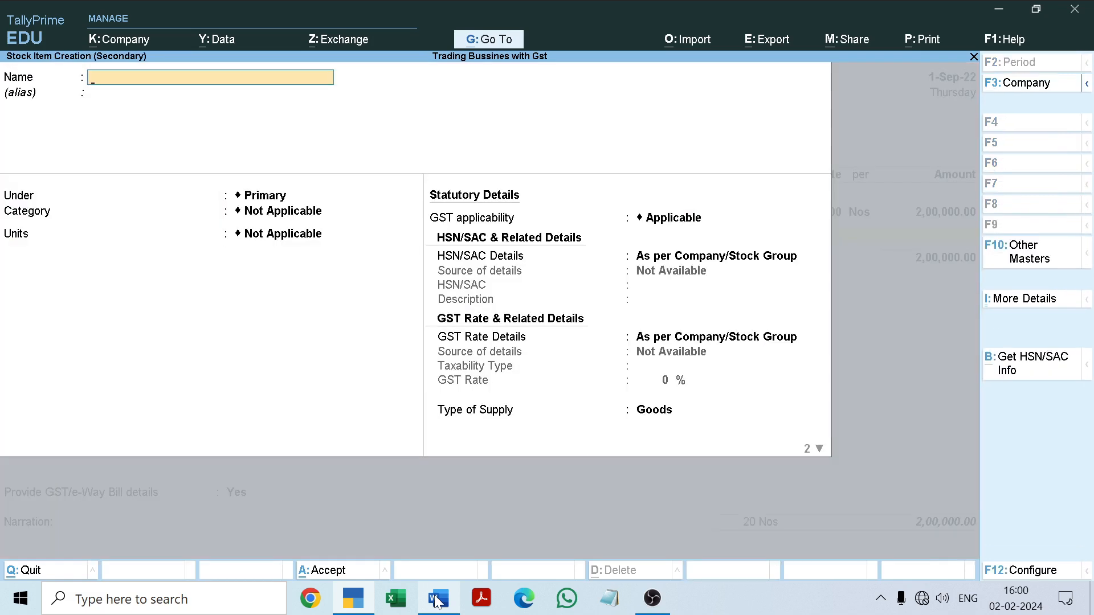
{"action": "left_click", "coordinate": [437, 599]}
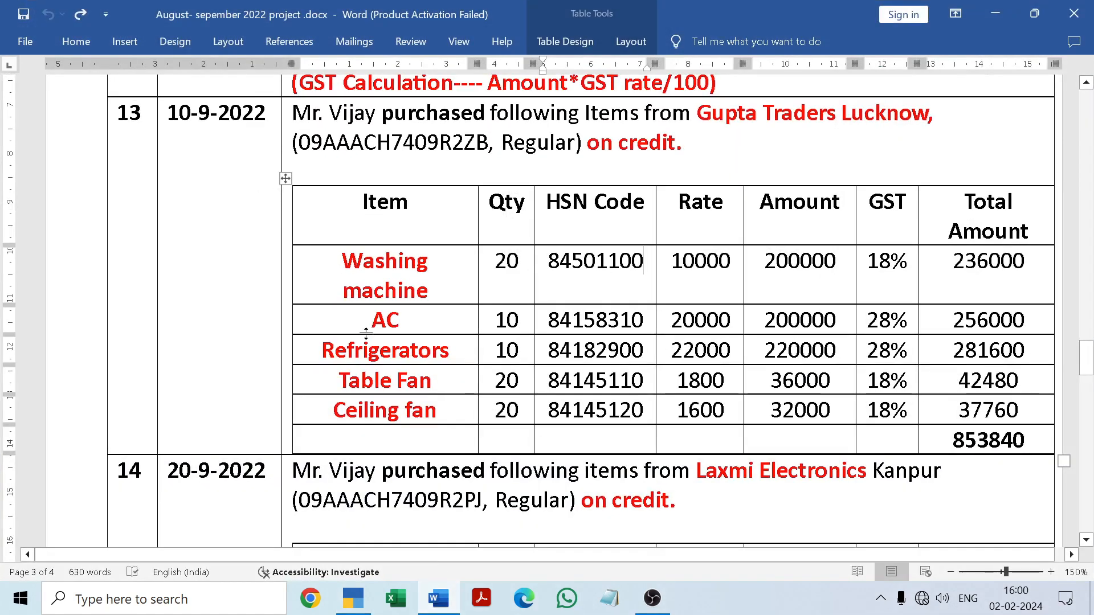
{"action": "double_click", "coordinate": [385, 319]}
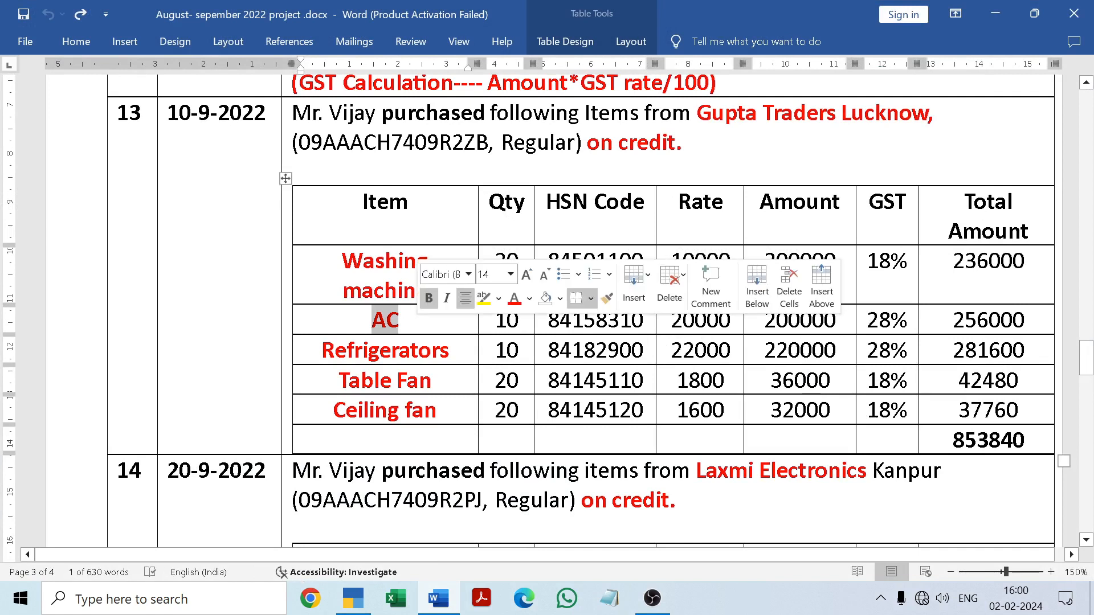
{"action": "key", "text": "ctrl+c"}
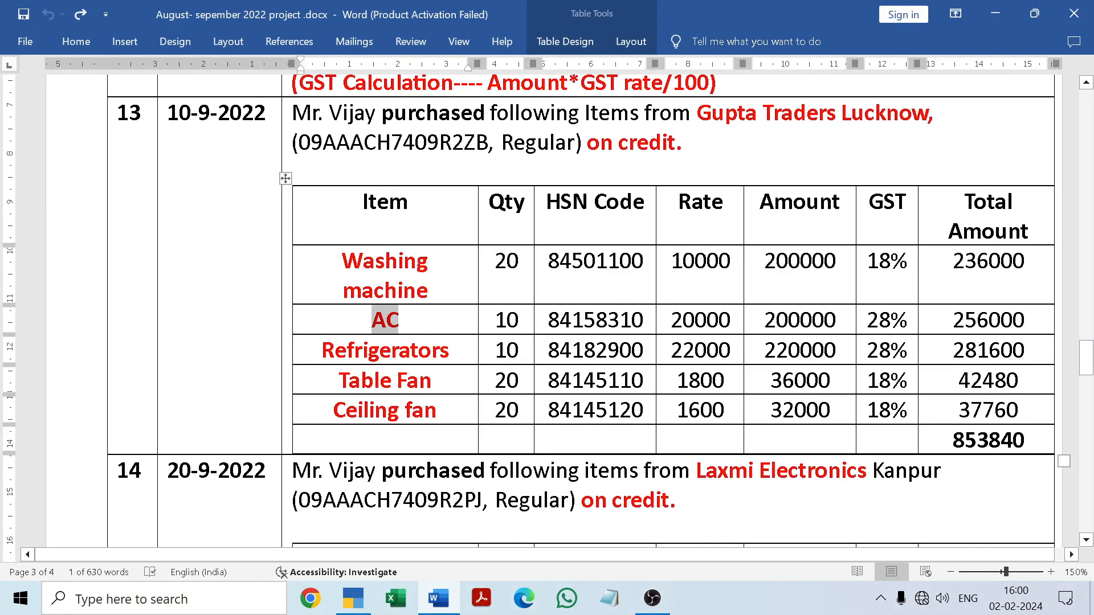
{"action": "left_click", "coordinate": [430, 319]}
{"action": "left_click", "coordinate": [453, 595]}
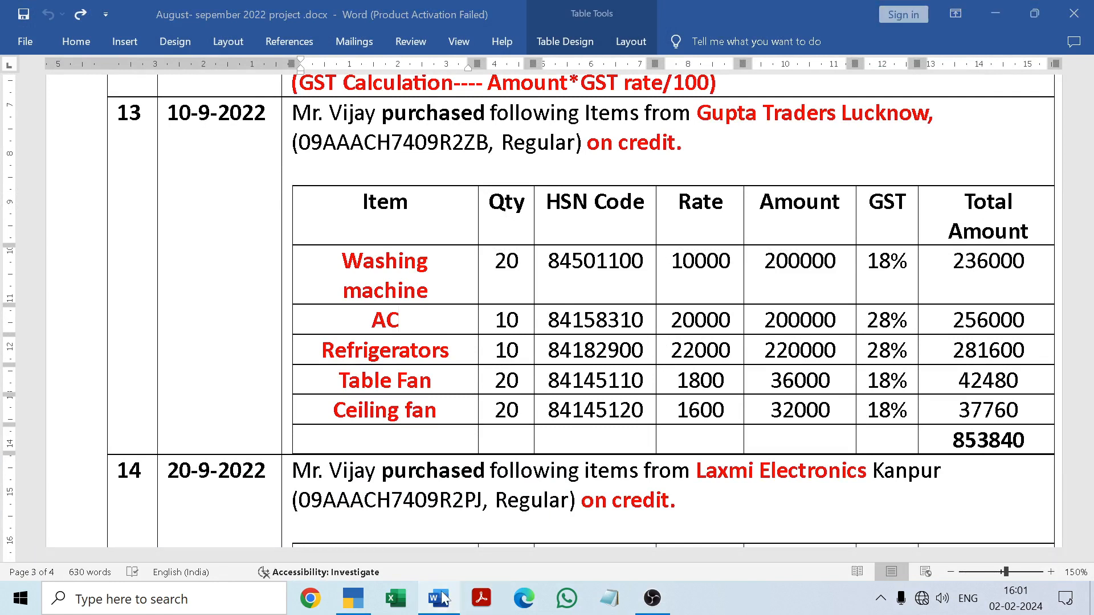
{"action": "key", "text": "ctrl+v"}
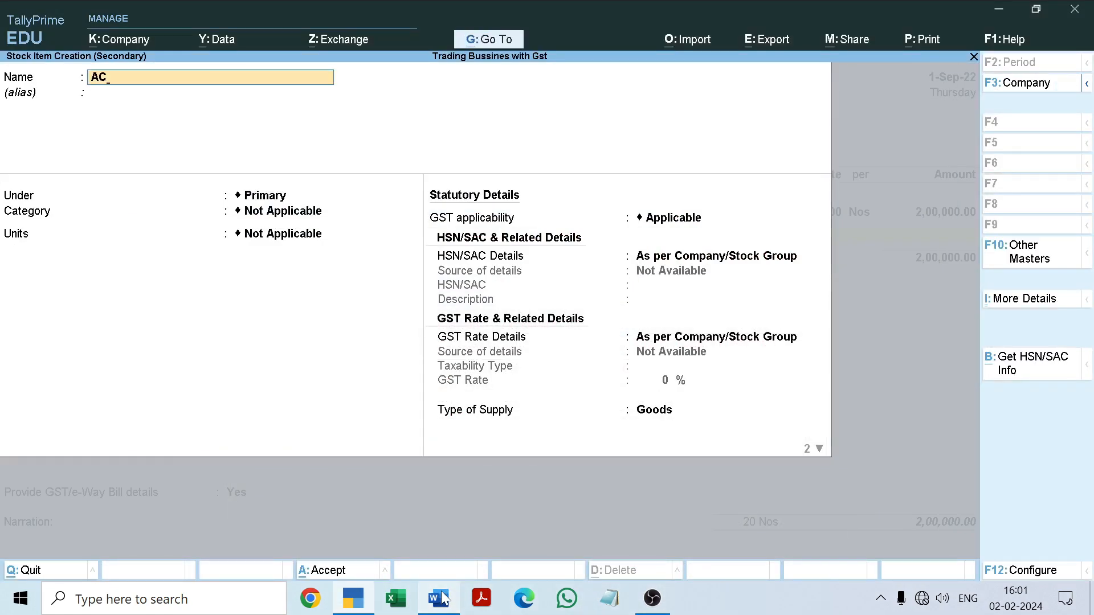
Leave the alias blank, keep the AC item under Primary with category Not Applicable, and set its units to Nos.
{"action": "key", "text": "Return"}
{"action": "key", "text": "Return"}
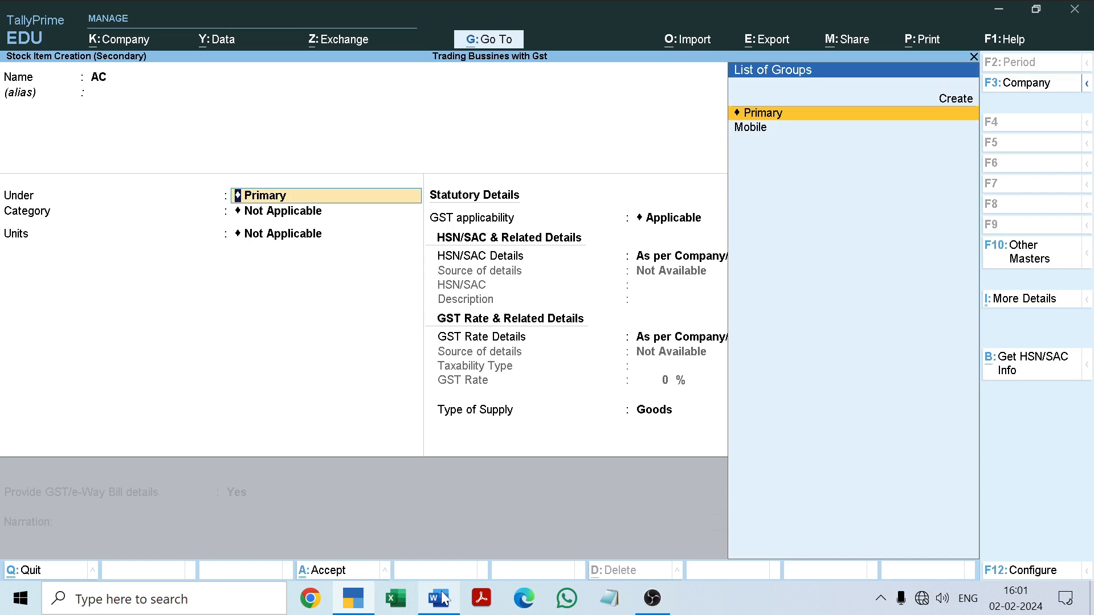
{"action": "key", "text": "Return"}
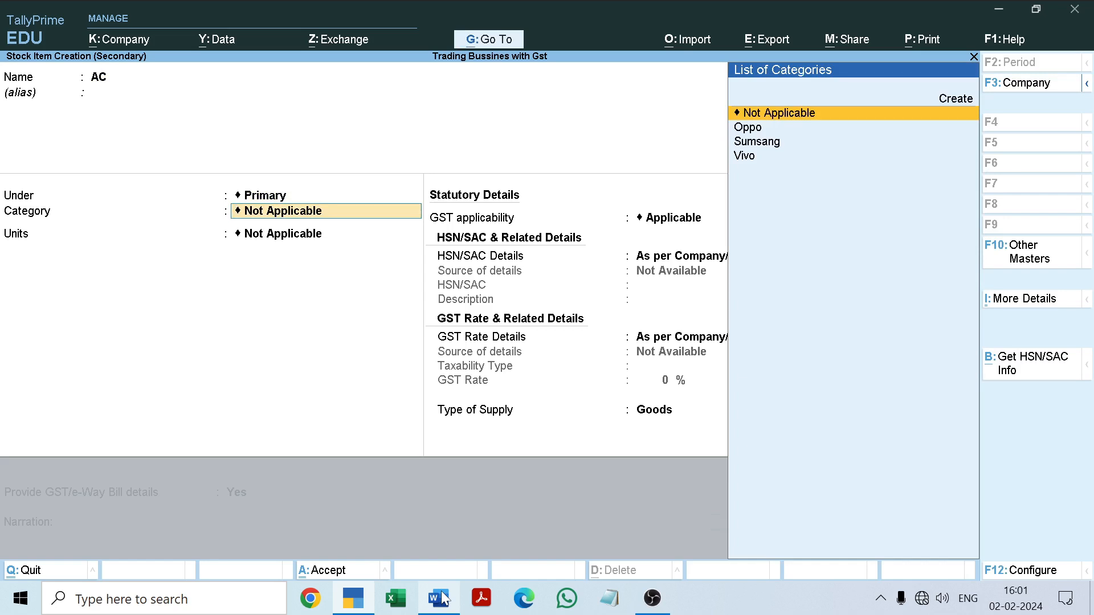
{"action": "key", "text": "Return"}
{"action": "key", "text": "Down"}
{"action": "key", "text": "Return"}
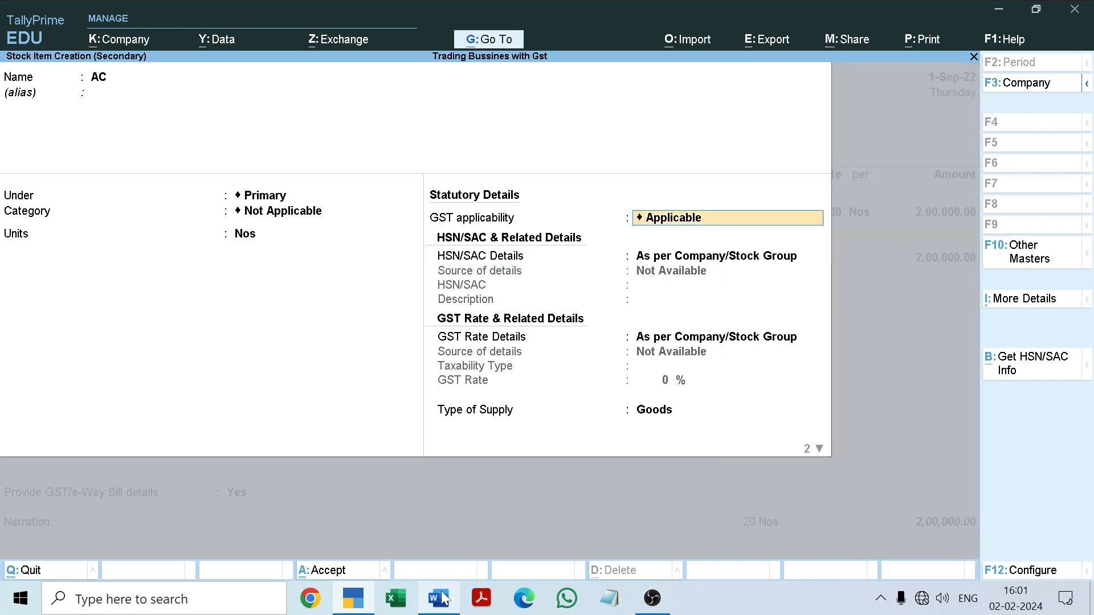
Keep GST Applicable, set HSN/SAC Details to Specify Details Here, and enter HSN code 84158310 copied from the Word table, leaving the description blank.
{"action": "key", "text": "Return"}
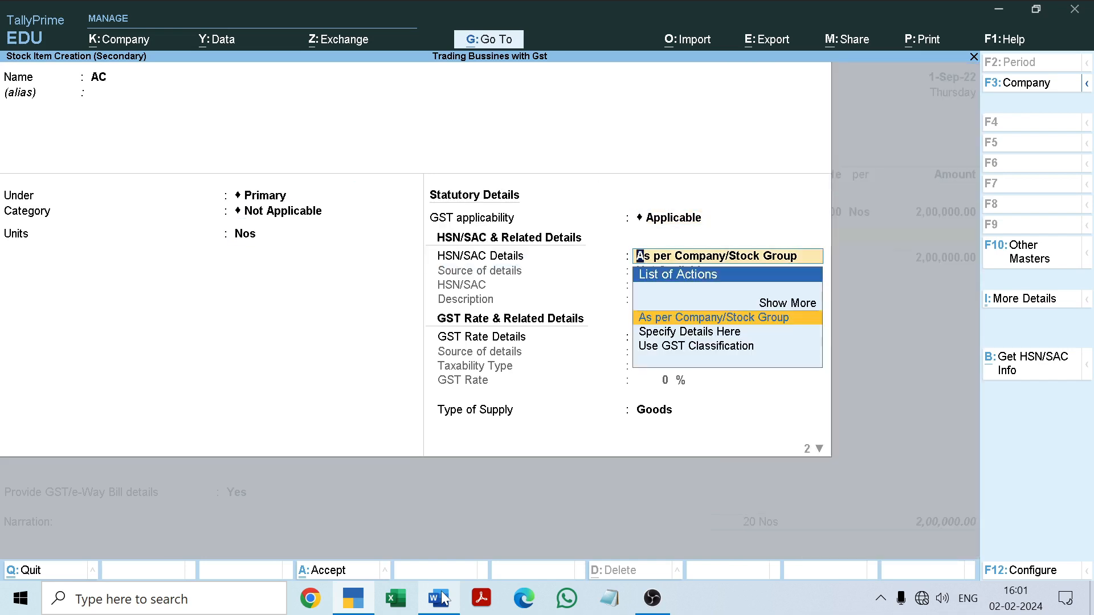
{"action": "key", "text": "Down"}
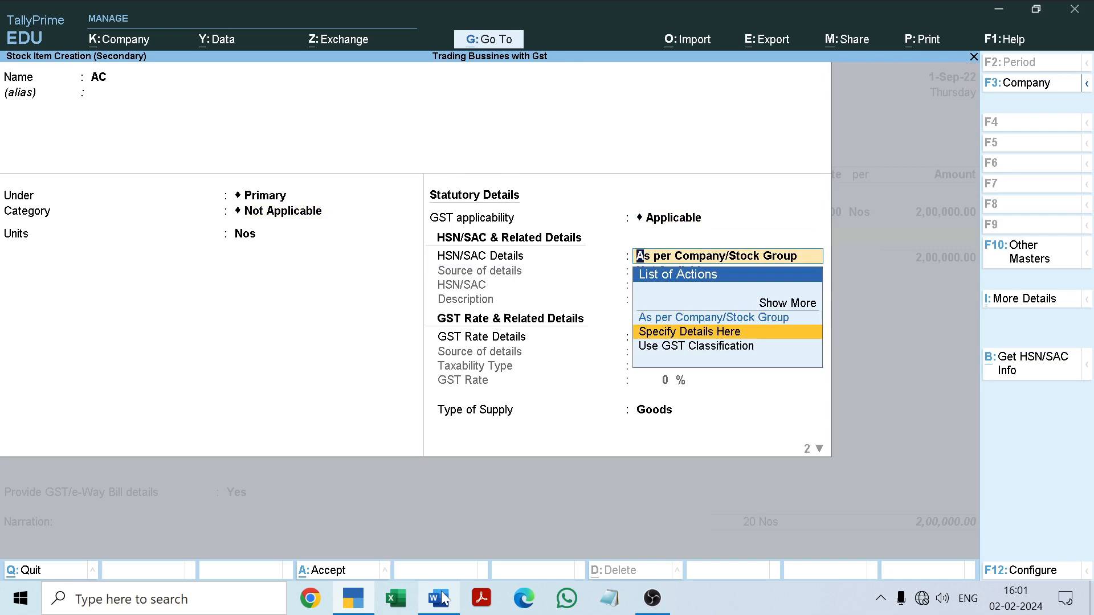
{"action": "key", "text": "Return"}
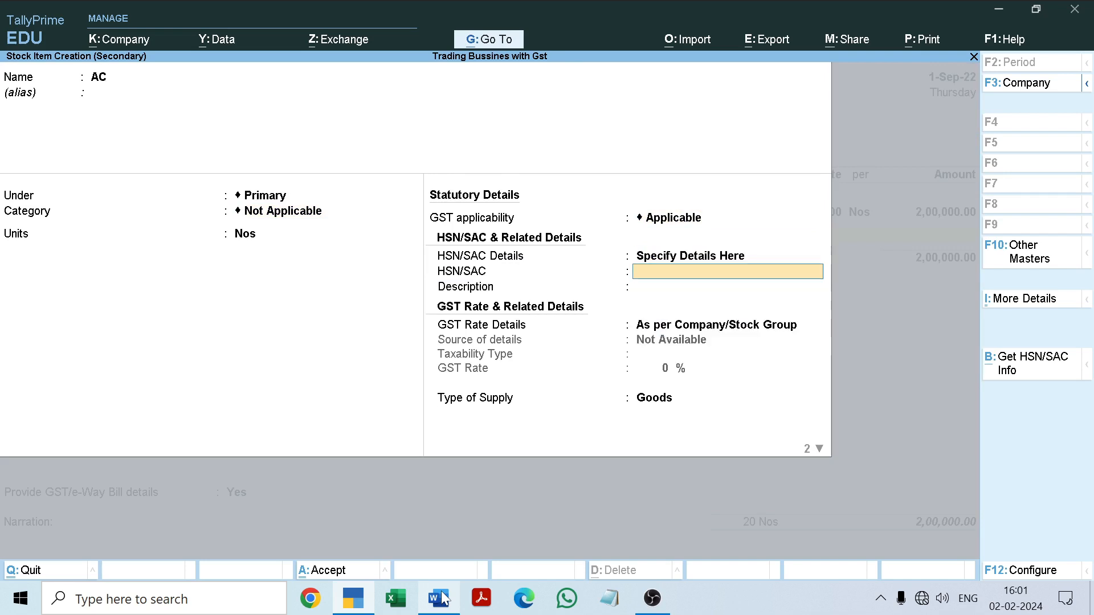
{"action": "left_click", "coordinate": [438, 599]}
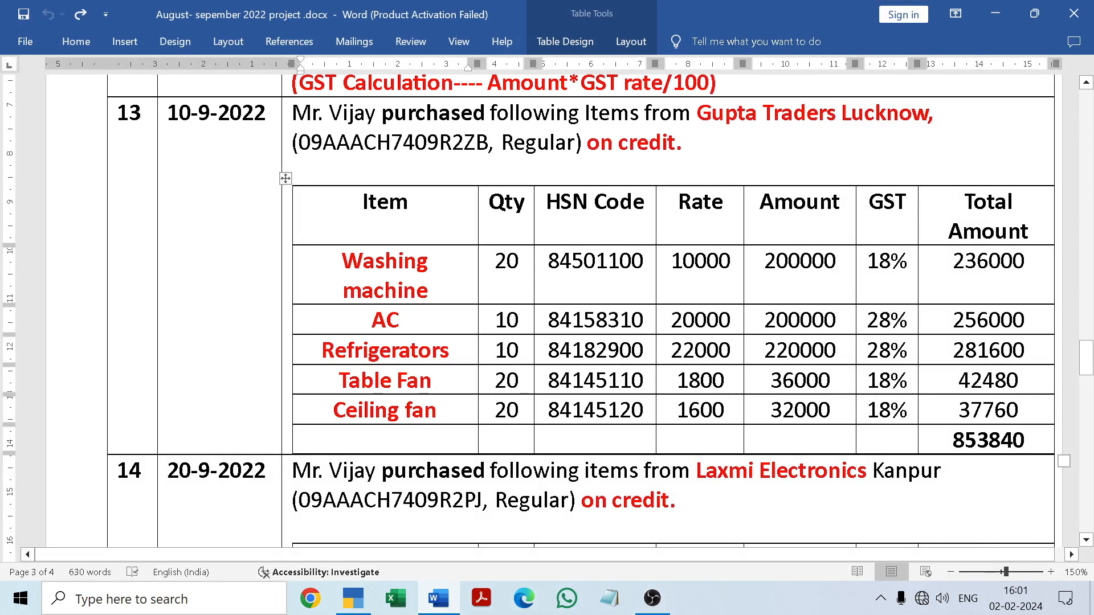
{"action": "left_click_drag", "start_coordinate": [548, 320], "coordinate": [644, 319]}
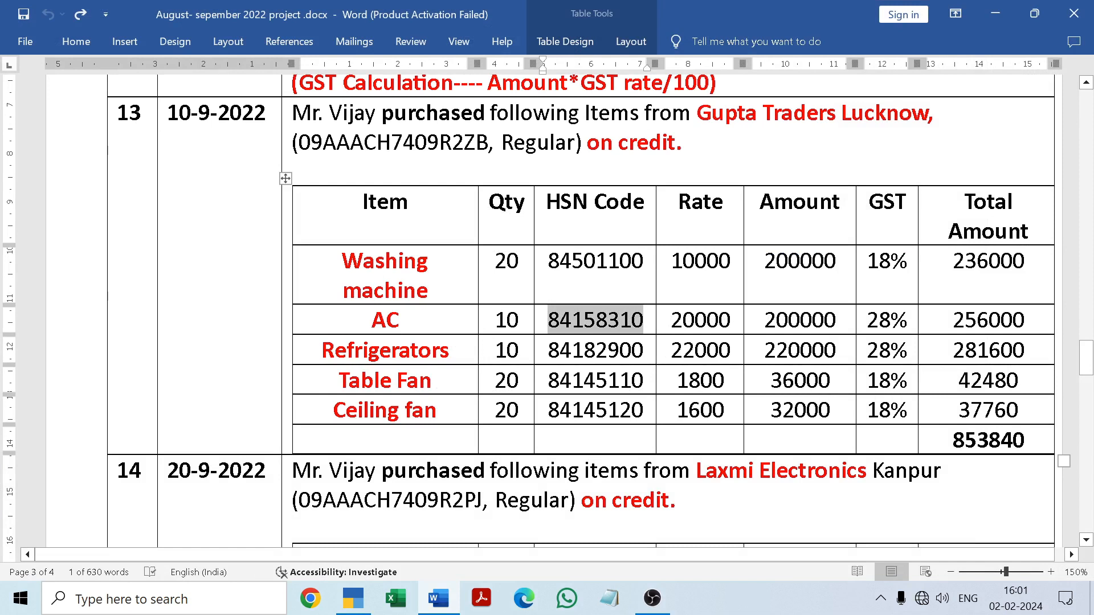
{"action": "left_click", "coordinate": [636, 359]}
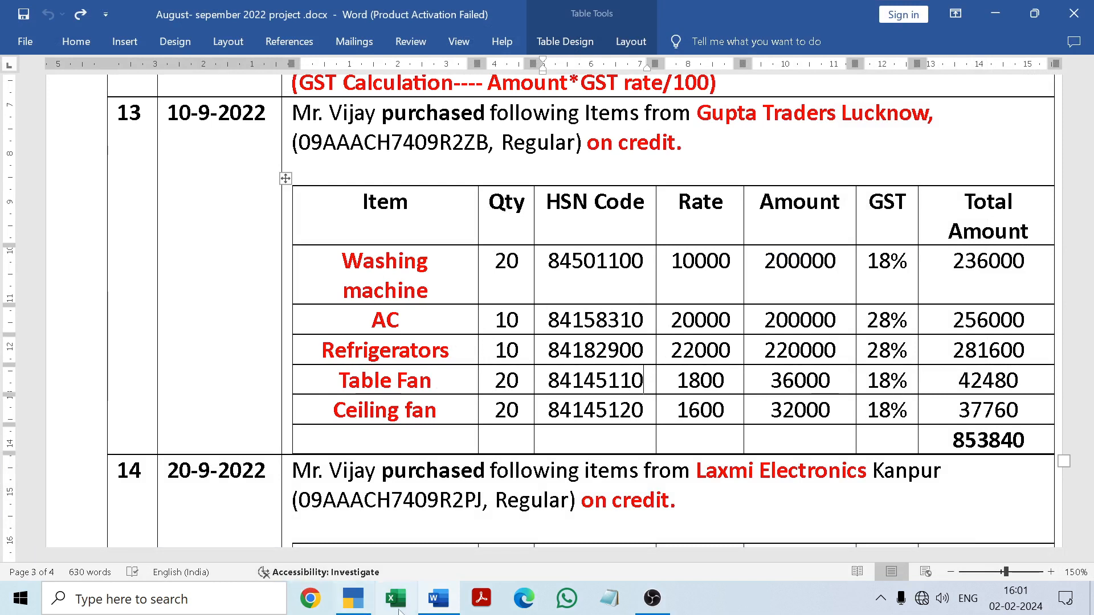
{"action": "left_click", "coordinate": [443, 602]}
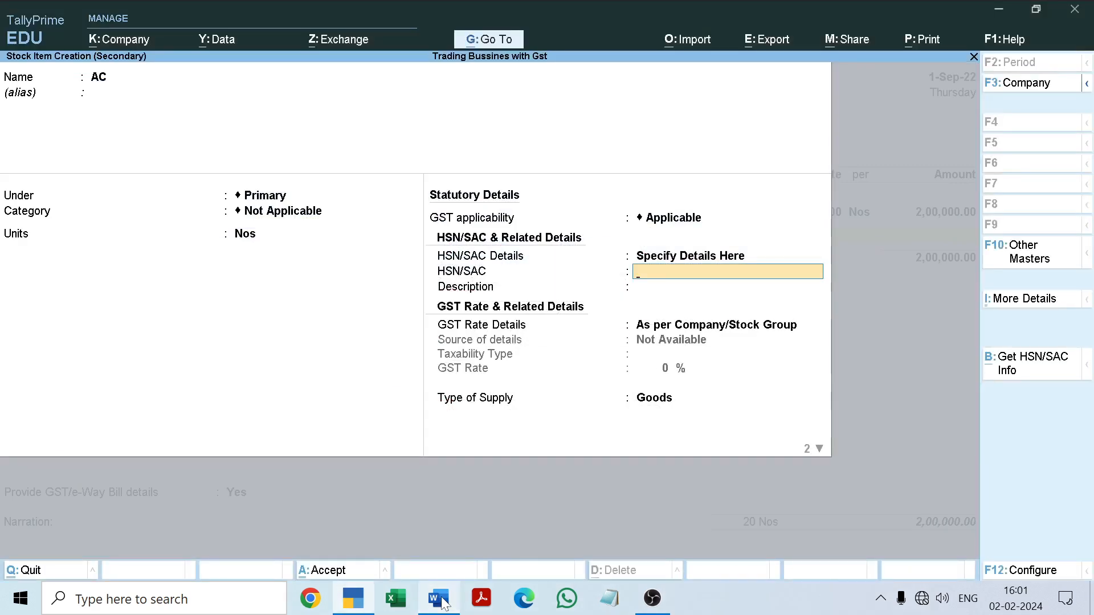
{"action": "key", "text": "ctrl+alt+v"}
{"action": "key", "text": "Return"}
{"action": "key", "text": "Return"}
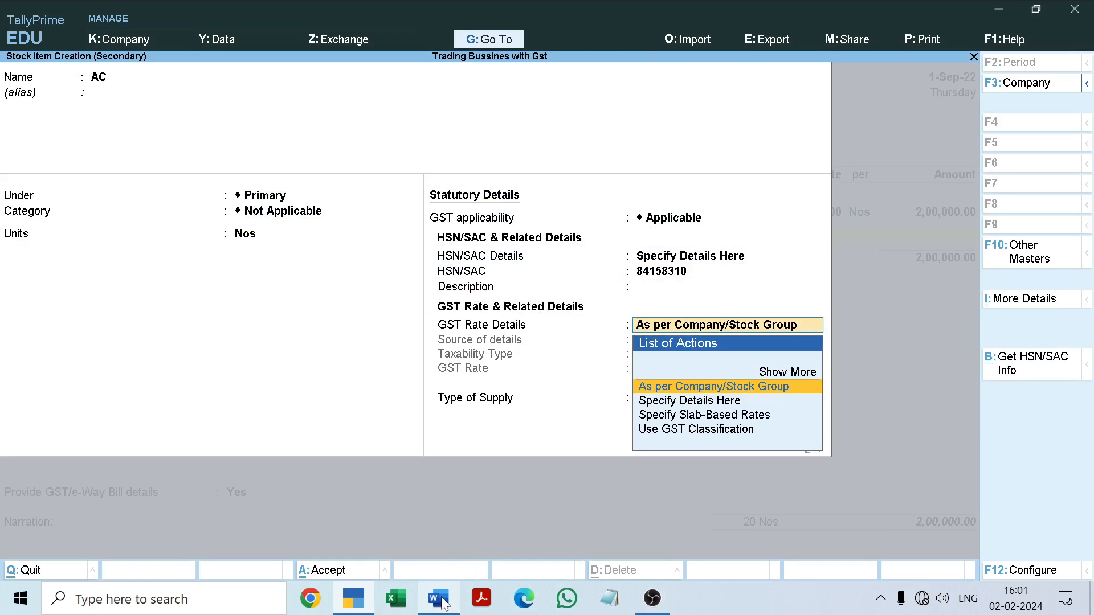
Set GST Rate Details to Specify Details Here with taxability Taxable, enter a GST rate of 28%, and check it against the Word table.
{"action": "key", "text": "Down"}
{"action": "key", "text": "Return"}
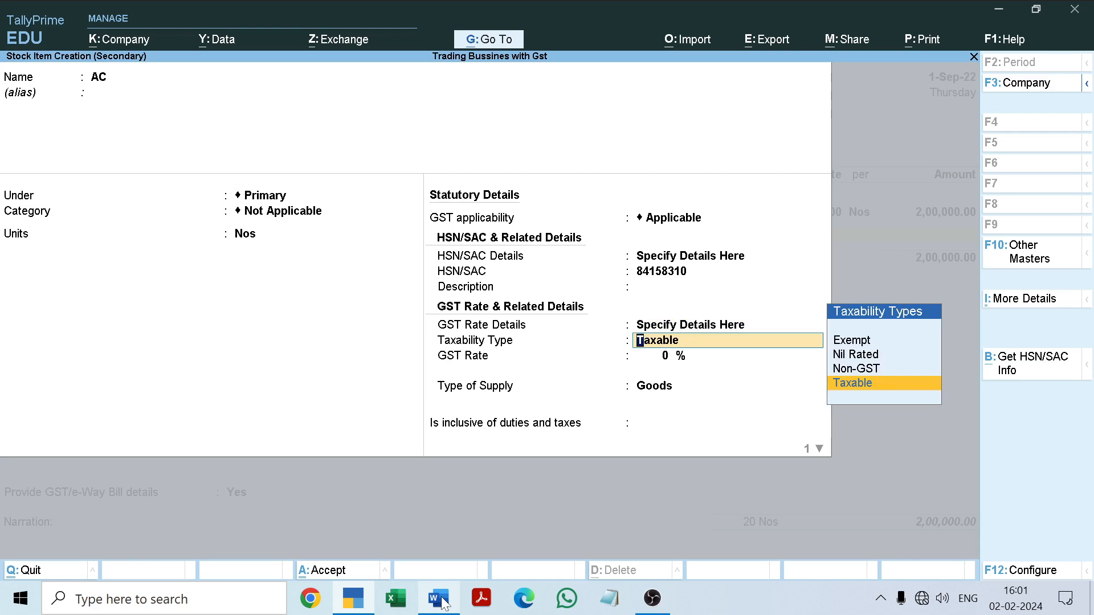
{"action": "key", "text": "Return"}
{"action": "type", "text": "2"}
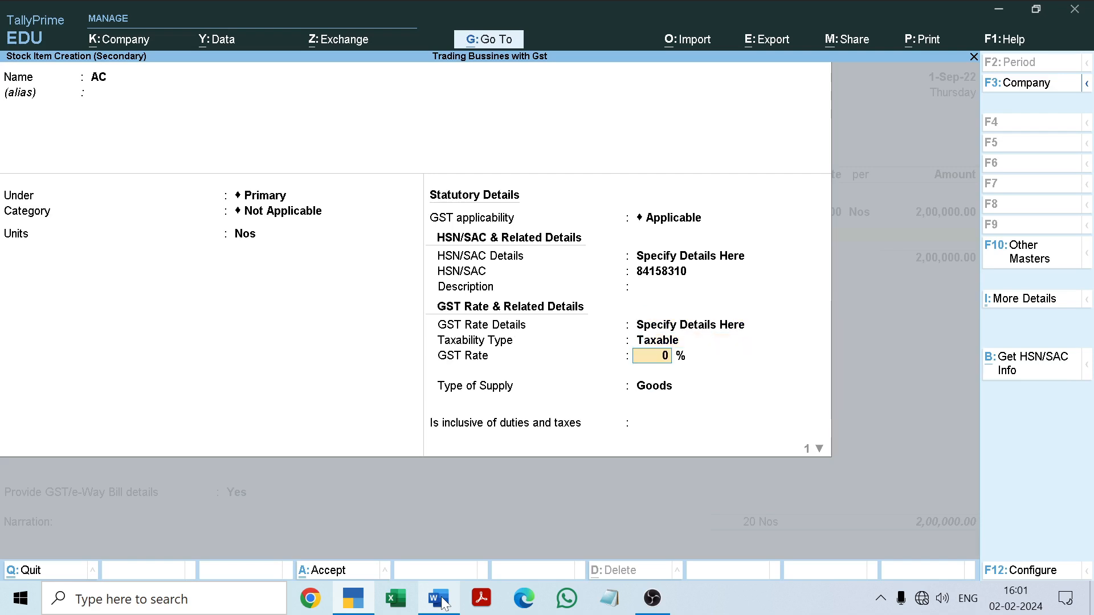
{"action": "type", "text": "8"}
{"action": "left_click", "coordinate": [439, 599]}
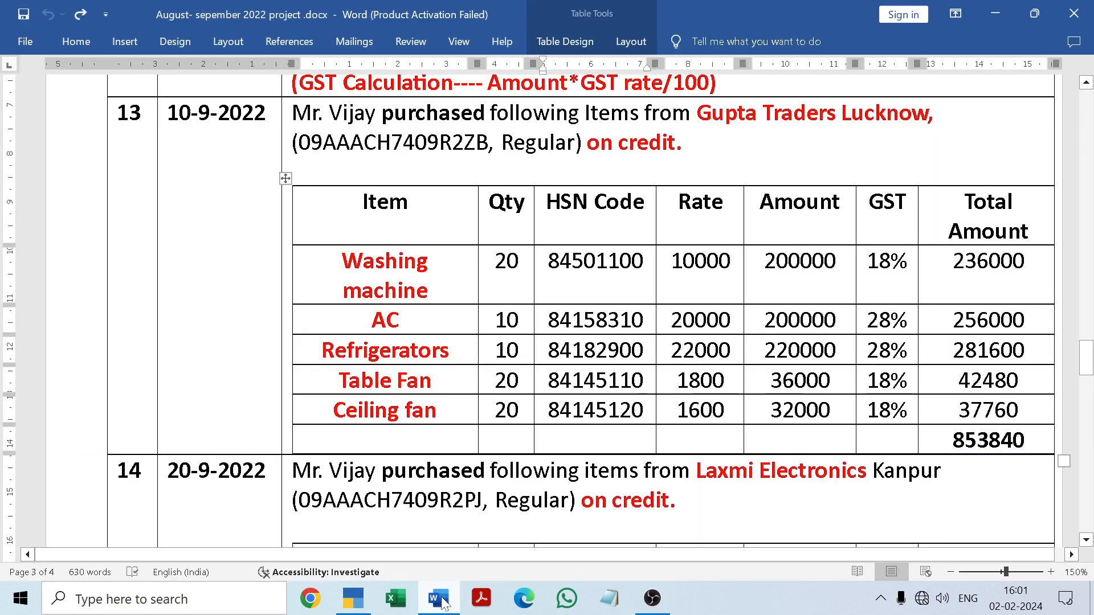
{"action": "left_click", "coordinate": [443, 602]}
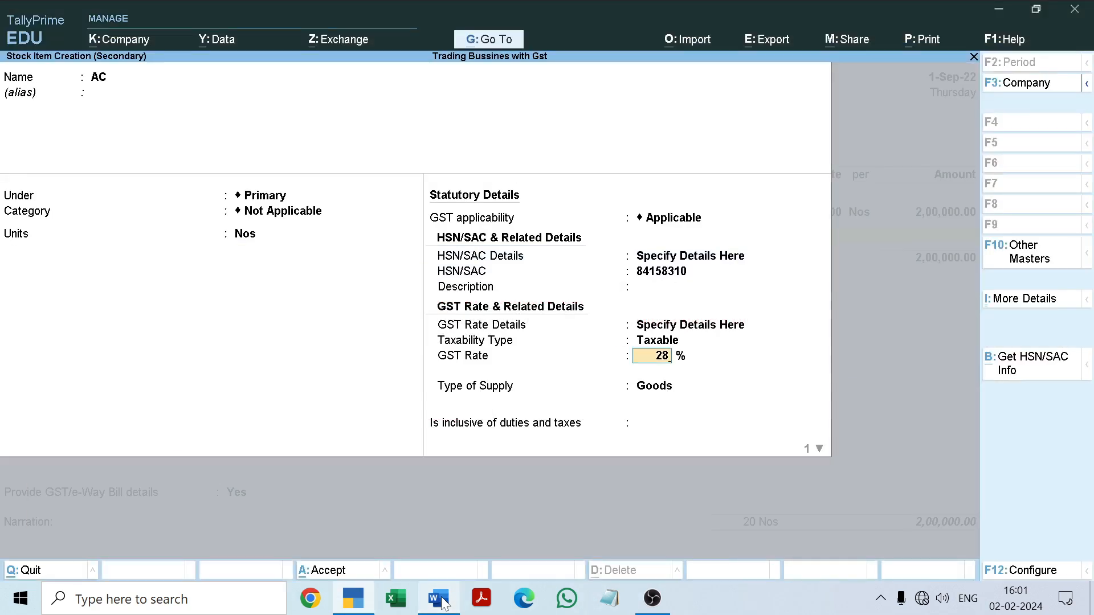
Keep the AC item's supply type Goods, inclusive of duties and taxes No and duty rate 0, and save the stock item.
{"action": "key", "text": "Return"}
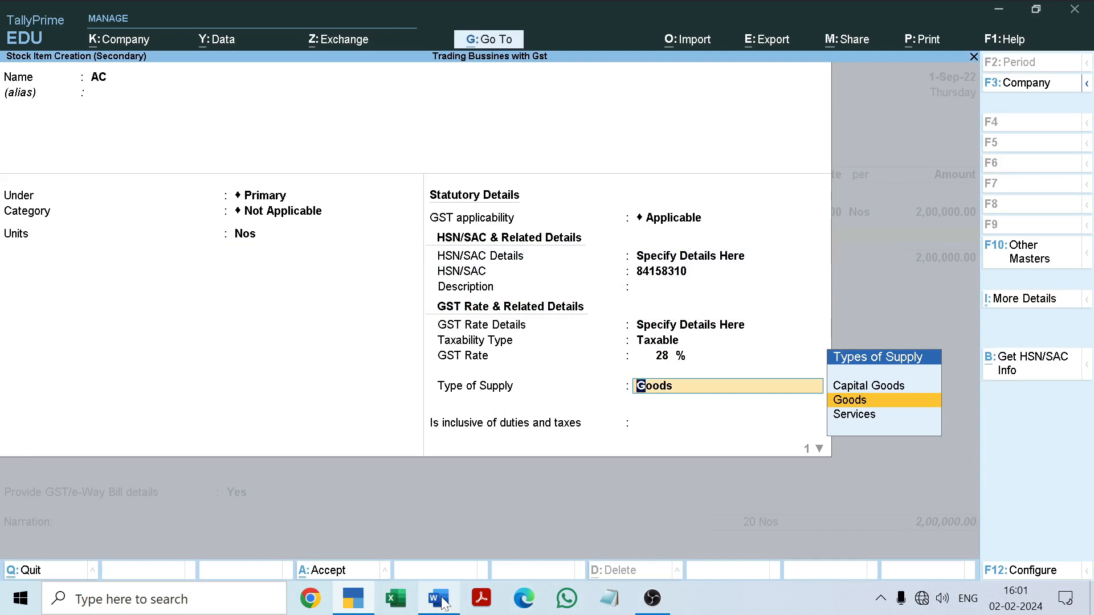
{"action": "key", "text": "Return"}
{"action": "key", "text": "Return"}
{"action": "key", "text": "Return"}
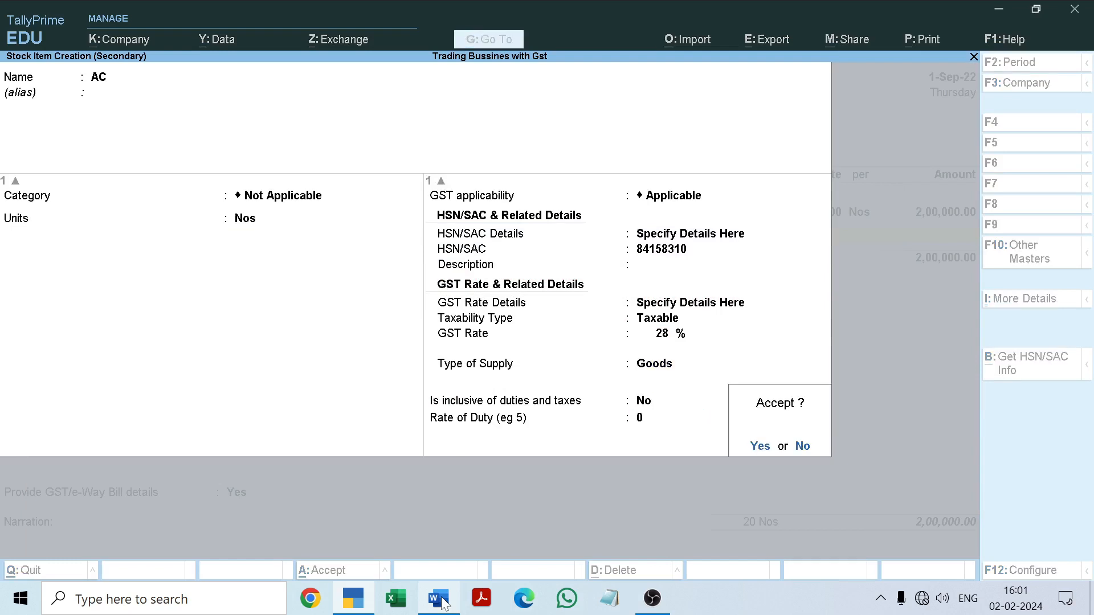
{"action": "key", "text": "Return"}
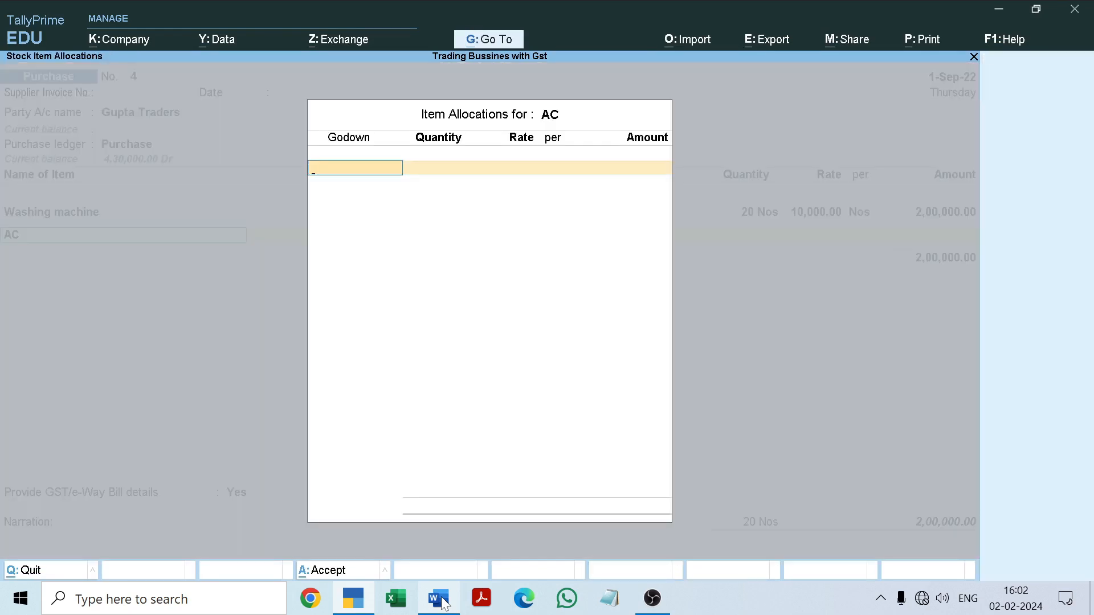
Allocate the AC to the Radha Nagar godown with the Word table's quantity of 10 Nos and rate of 20000.
{"action": "type", "text": "R"}
{"action": "key", "text": "Return"}
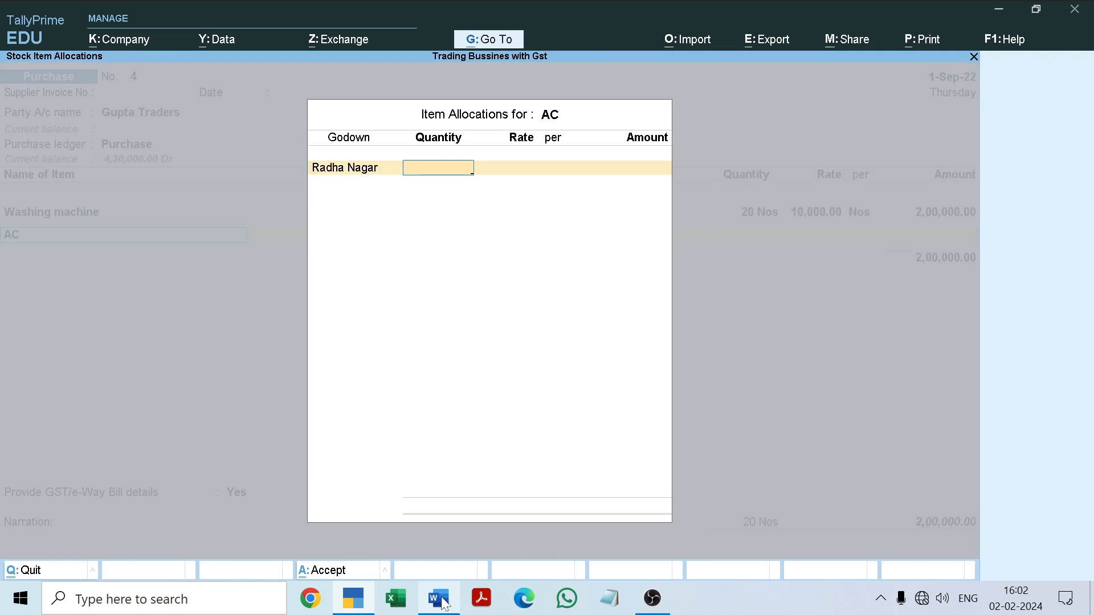
{"action": "left_click", "coordinate": [444, 601]}
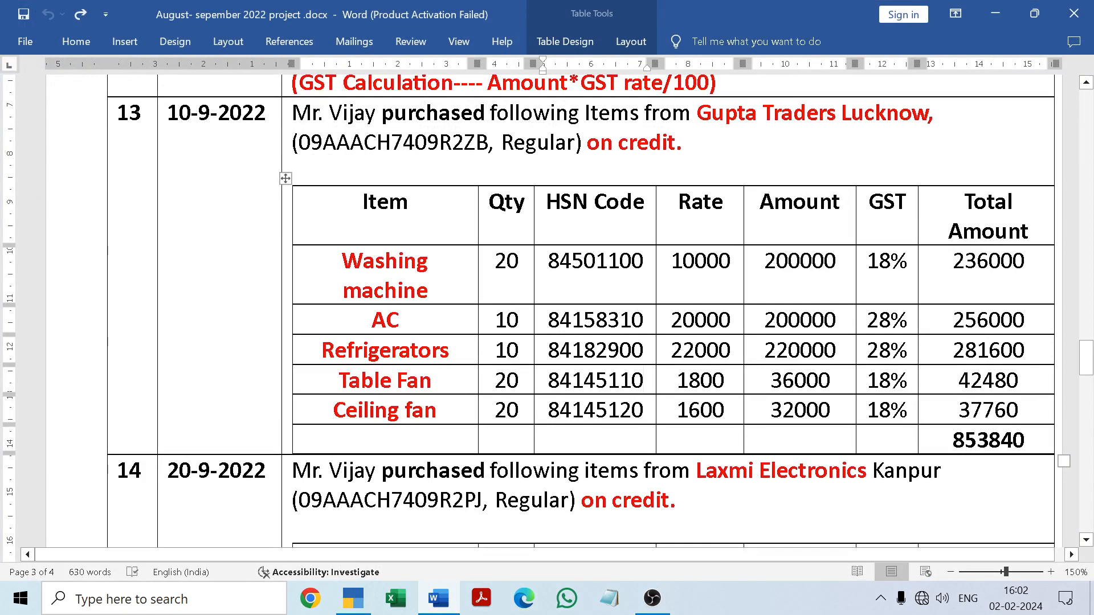
{"action": "left_click", "coordinate": [439, 599]}
{"action": "type", "text": "1"}
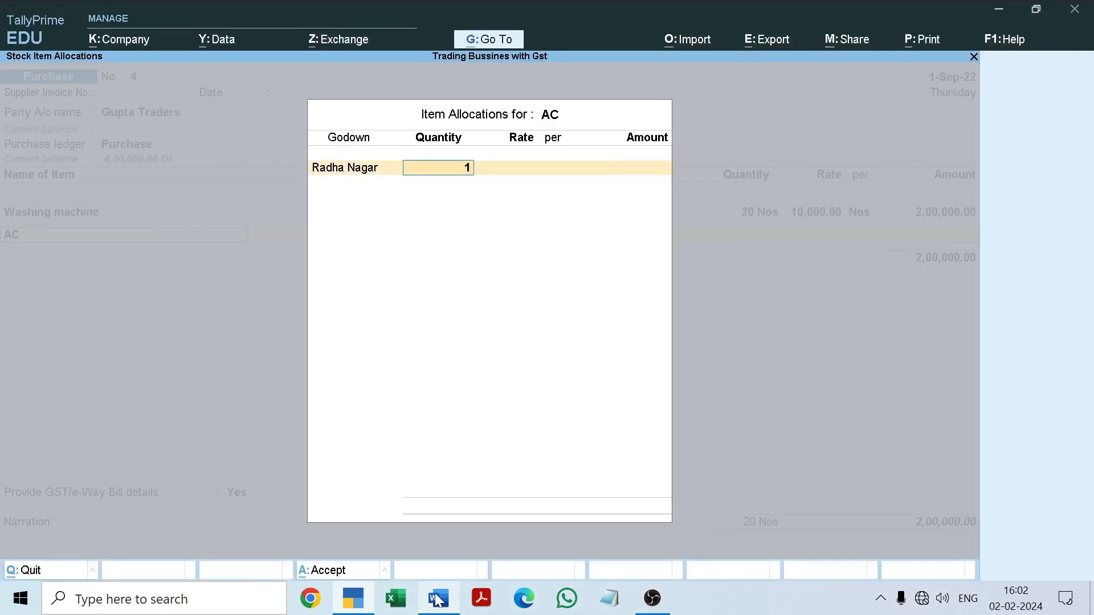
{"action": "type", "text": "0"}
{"action": "key", "text": "Return"}
{"action": "type", "text": "20000"}
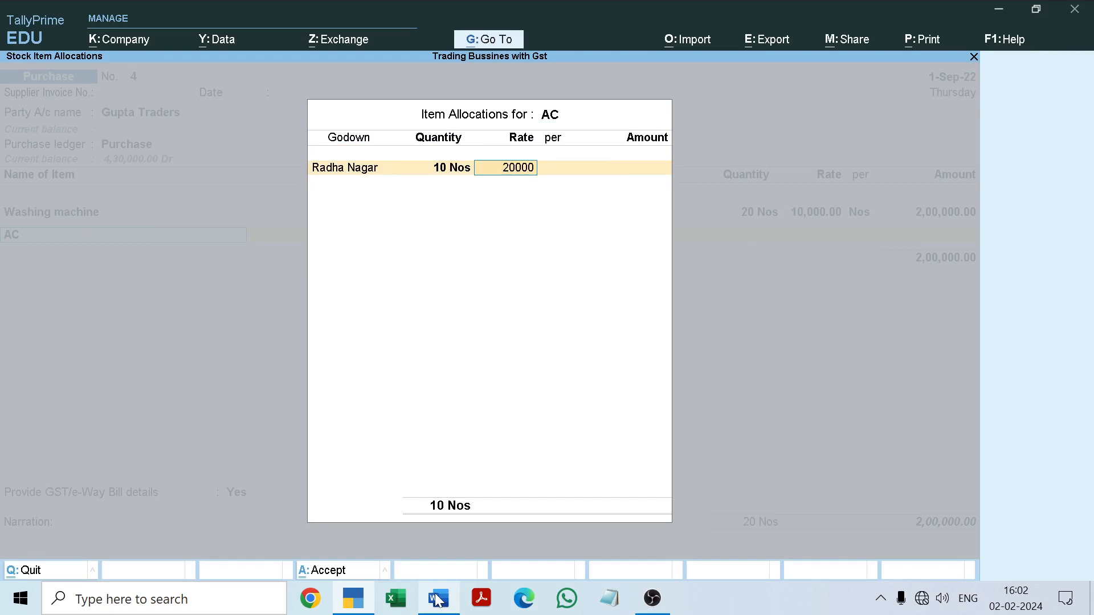
{"action": "key", "text": "Return"}
{"action": "key", "text": "Return"}
{"action": "key", "text": "Return"}
{"action": "key", "text": "Return"}
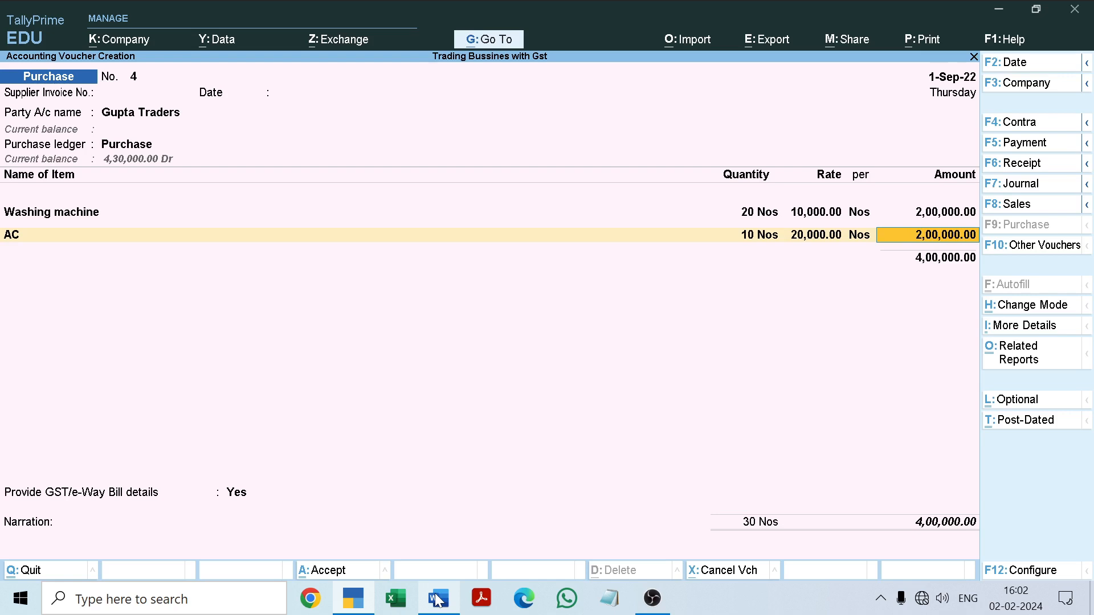
Accept the AC line's amount and keep its GST rate and HSN/SAC details as per Masters/Company.
{"action": "key", "text": "Return"}
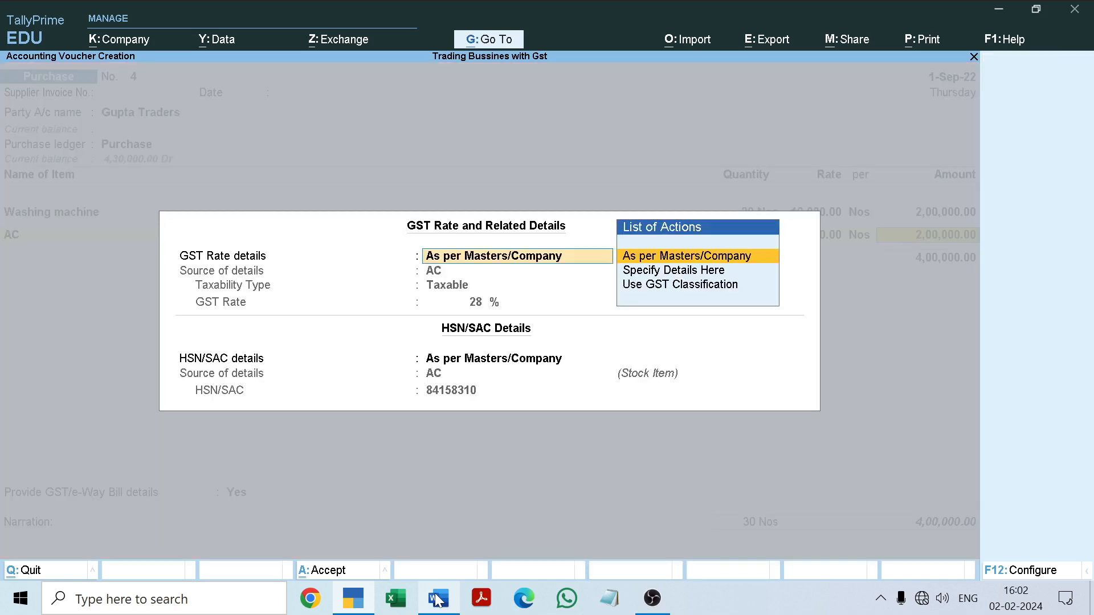
{"action": "key", "text": "Return"}
{"action": "key", "text": "Return"}
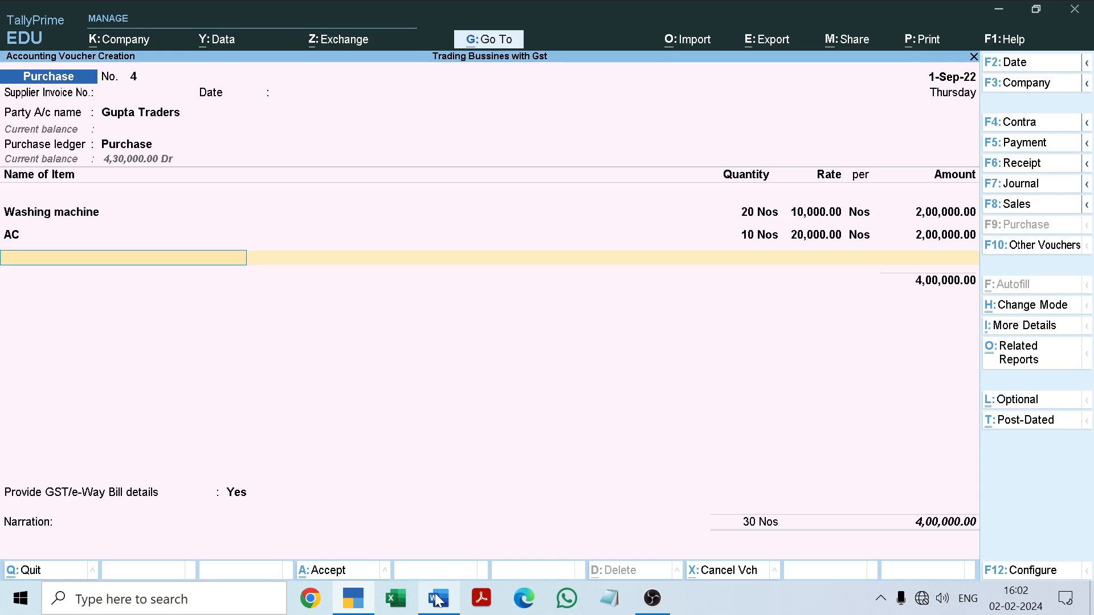
Start creating a new stock item from the voucher and name it Refrigerators, copied from the Word table.
{"action": "key", "text": "alt+c"}
{"action": "left_click", "coordinate": [437, 598]}
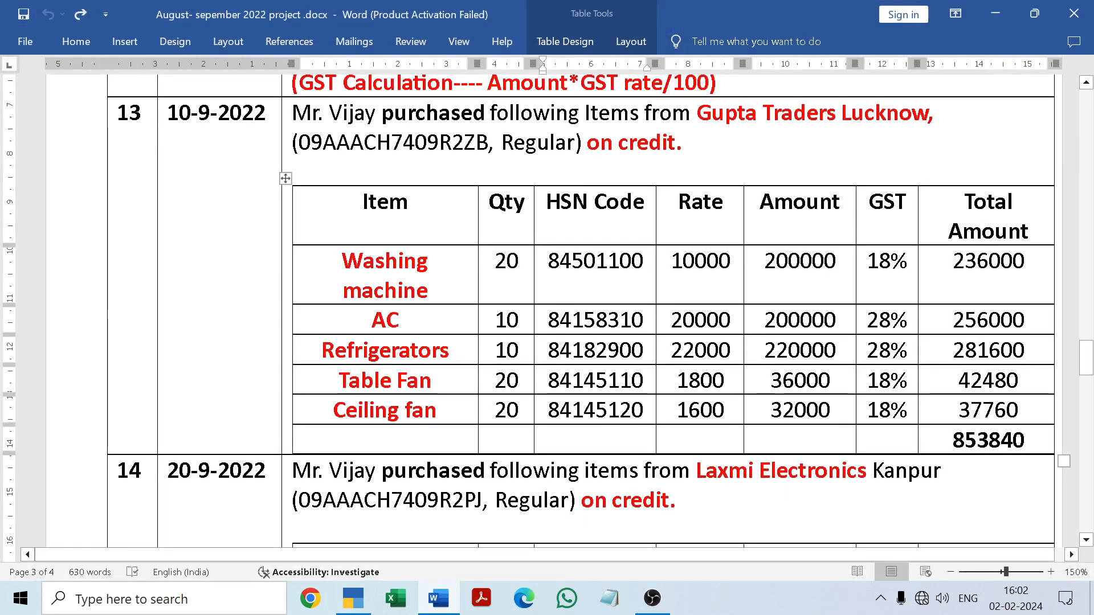
{"action": "left_click_drag", "start_coordinate": [322, 349], "coordinate": [450, 350]}
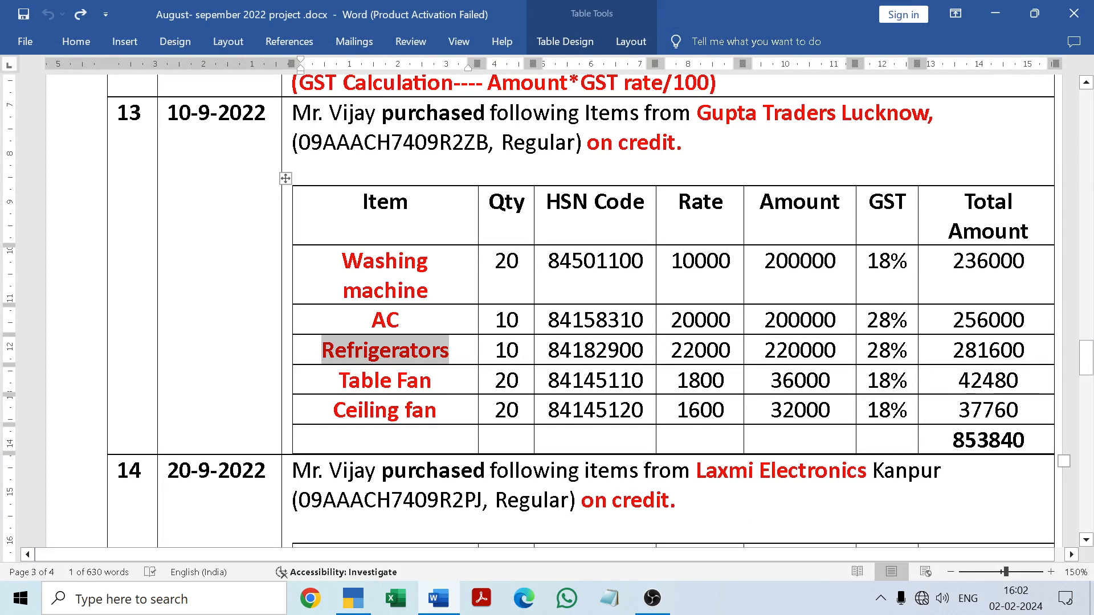
{"action": "left_click", "coordinate": [450, 350]}
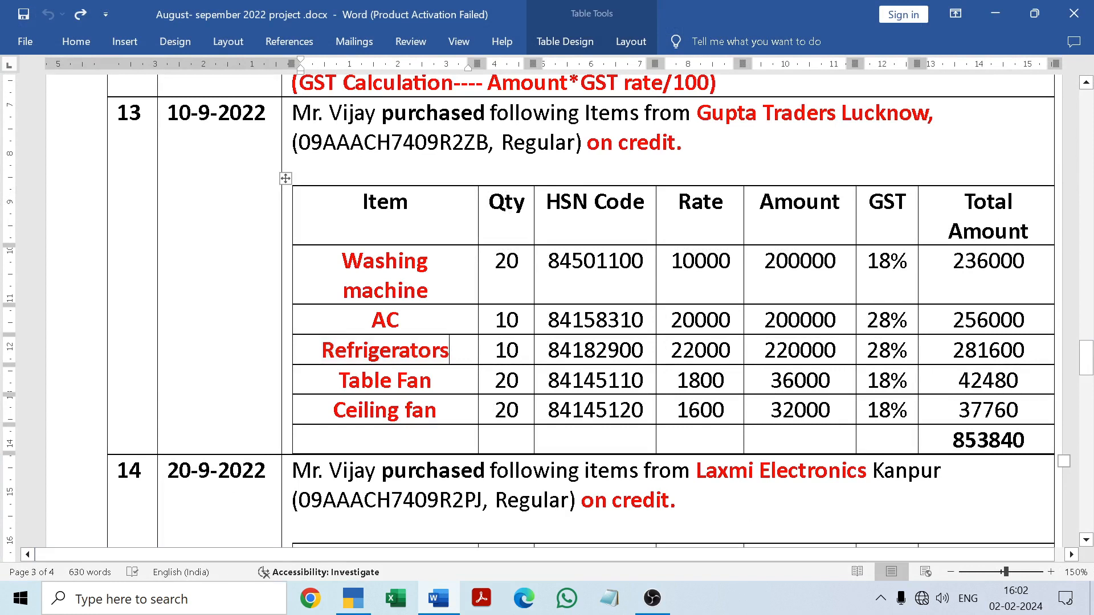
{"action": "left_click", "coordinate": [438, 604]}
{"action": "key", "text": "ctrl+alt+v"}
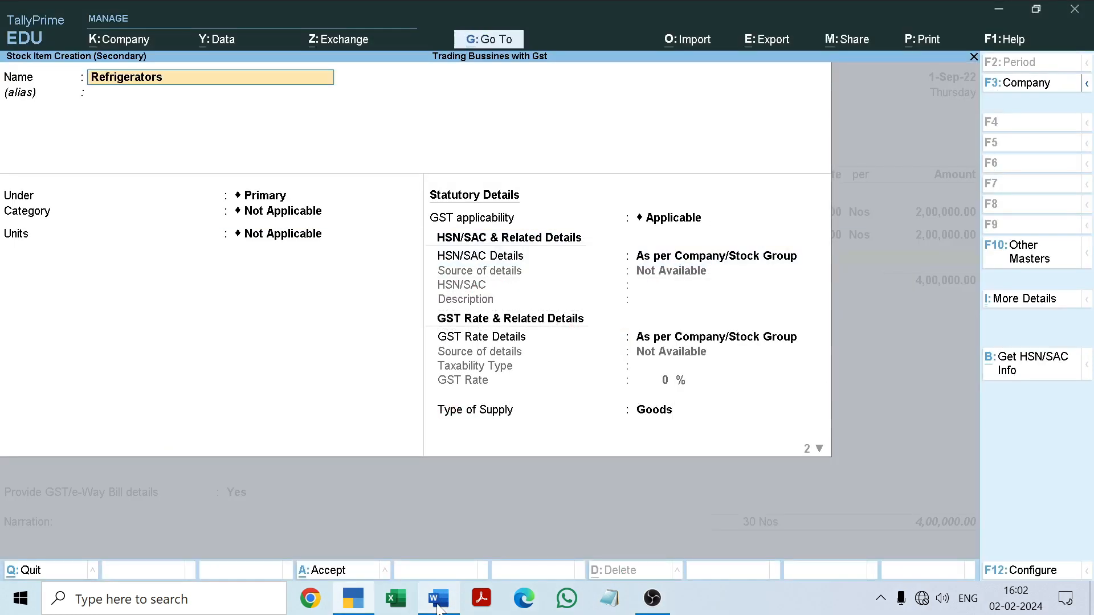
Leave the Refrigerators item's alias blank, keep it under Primary with category Not Applicable, and set its units to Nos.
{"action": "key", "text": "Return"}
{"action": "key", "text": "Return"}
{"action": "key", "text": "Return"}
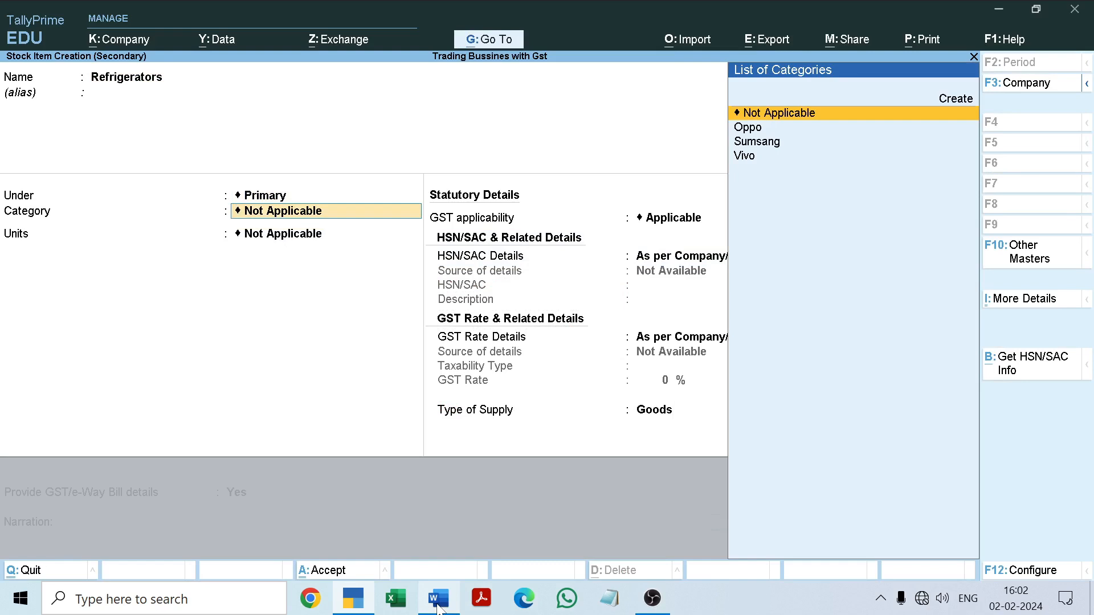
{"action": "key", "text": "Return"}
{"action": "key", "text": "Down"}
{"action": "key", "text": "Return"}
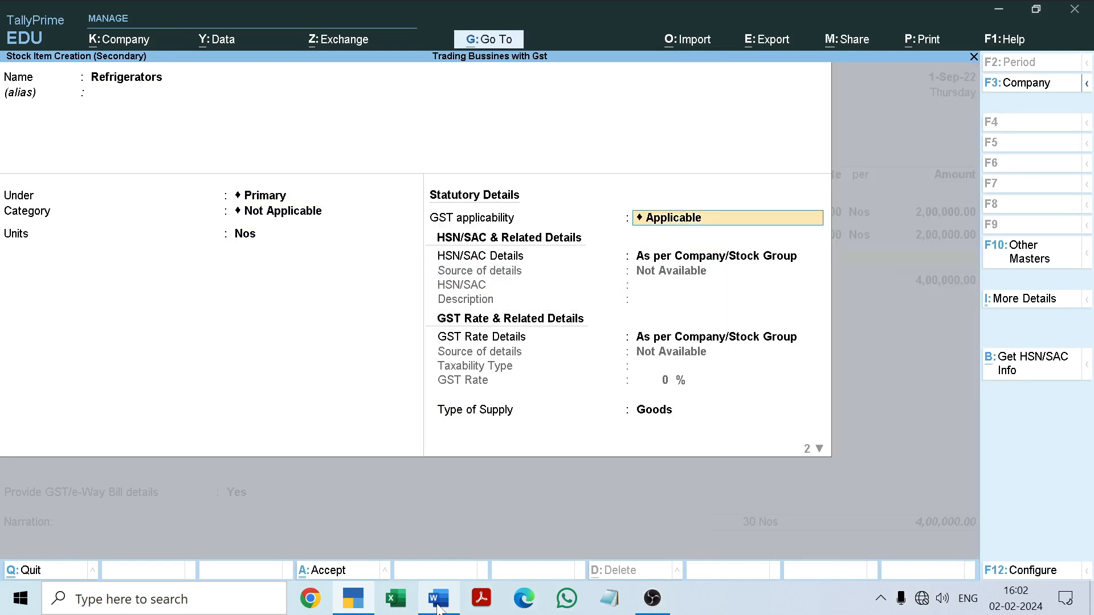
Keep GST Applicable, set HSN/SAC Details to Specify Details Here, and enter HSN code 84182900 from the Word table, leaving the description blank.
{"action": "key", "text": "Return"}
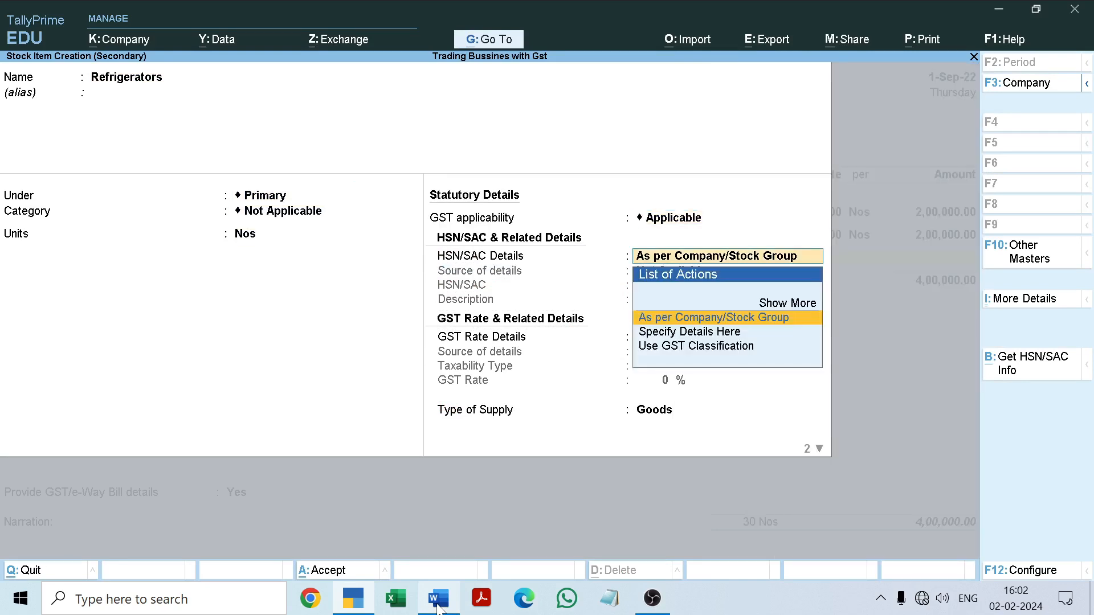
{"action": "key", "text": "Down"}
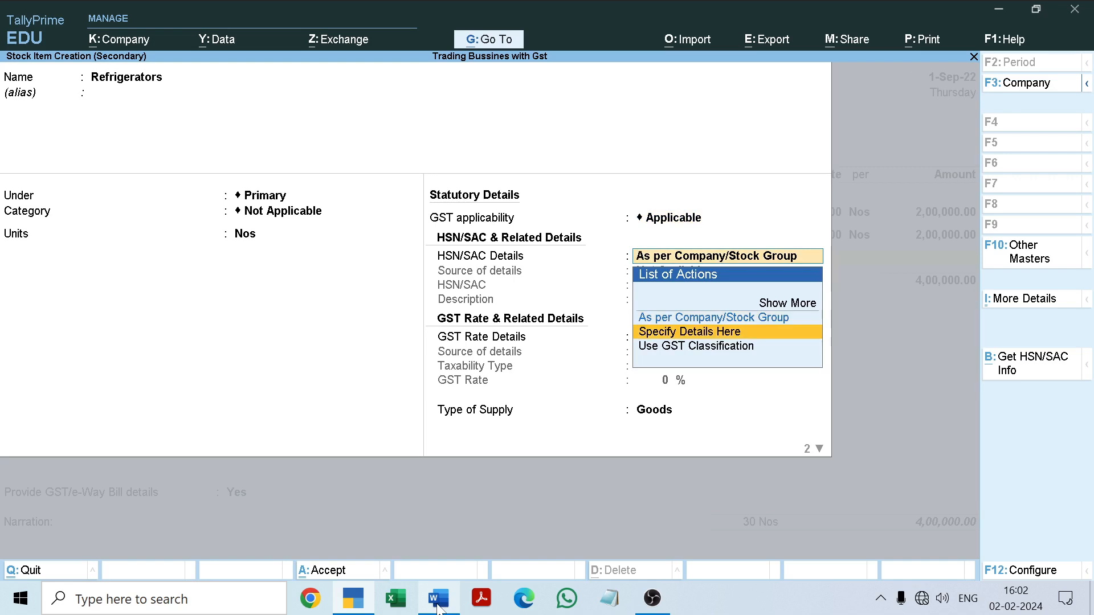
{"action": "key", "text": "Return"}
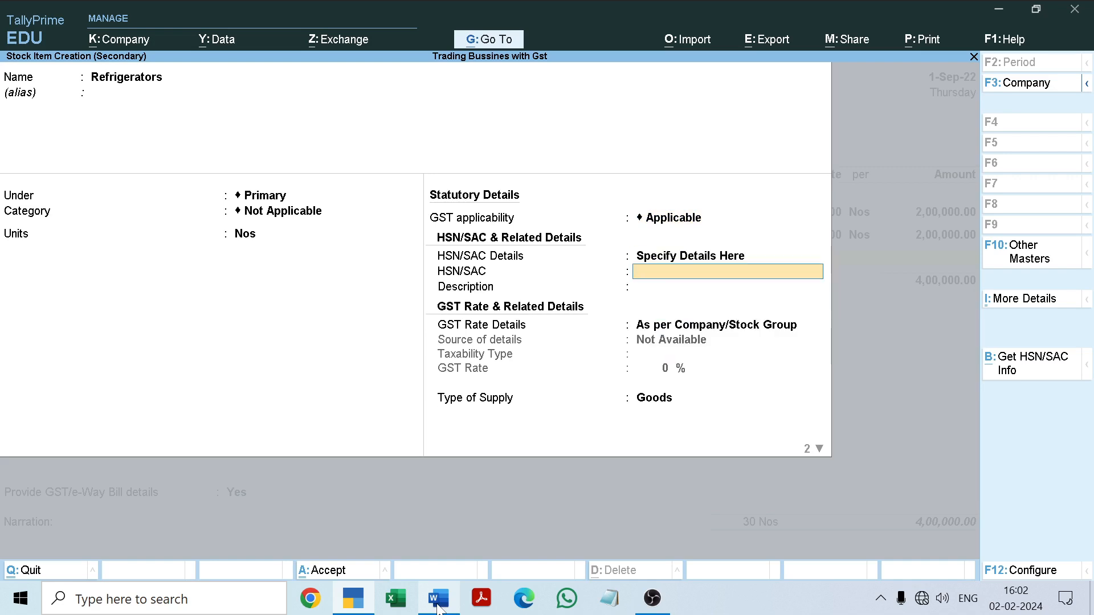
{"action": "left_click", "coordinate": [438, 607]}
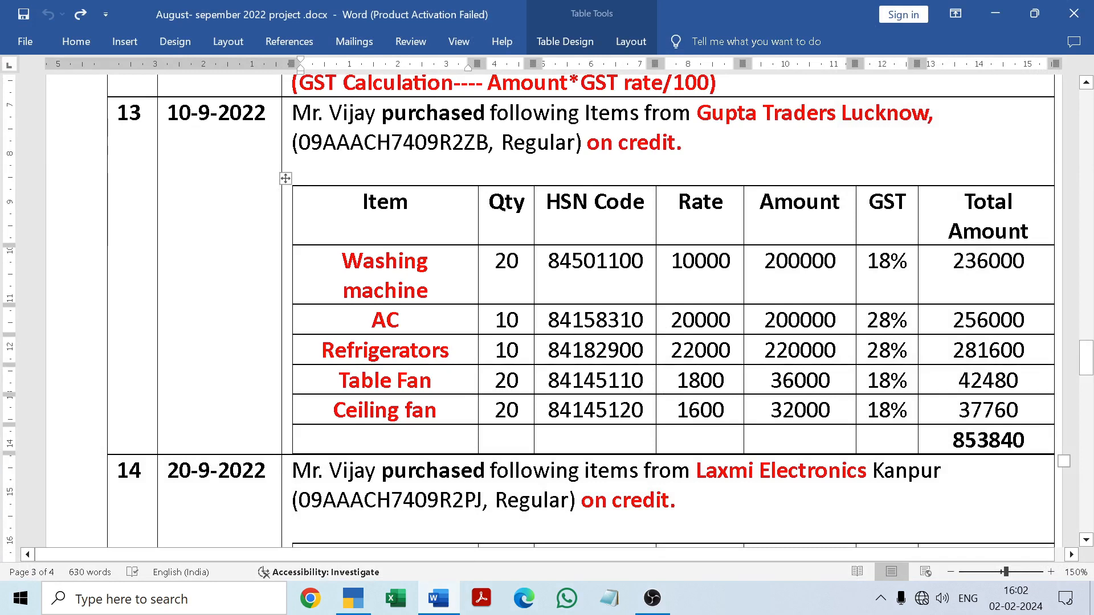
{"action": "left_click_drag", "start_coordinate": [548, 349], "coordinate": [644, 350]}
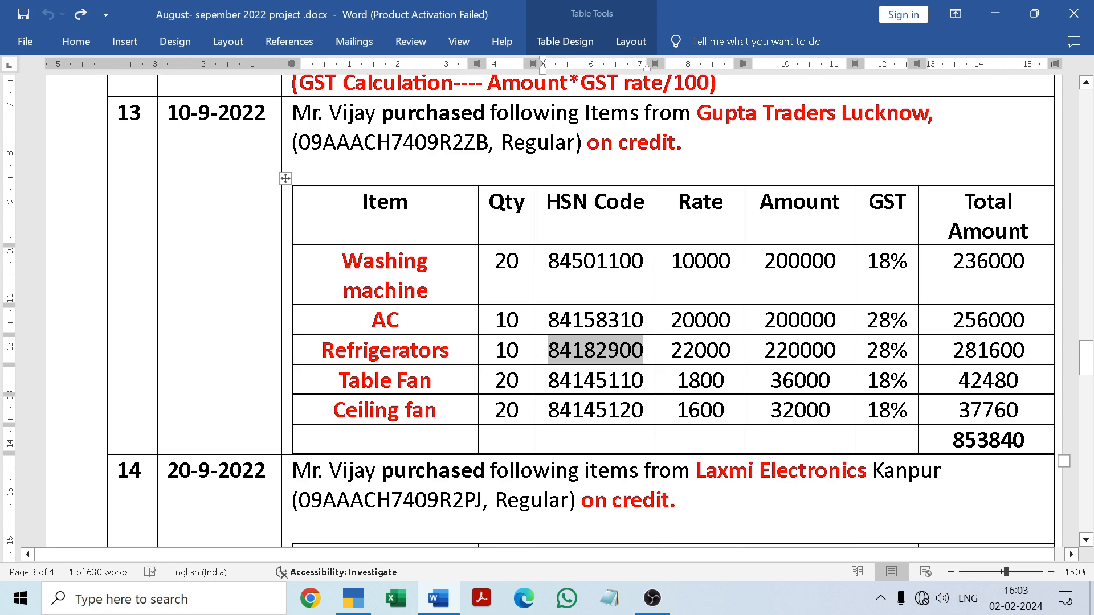
{"action": "left_click", "coordinate": [644, 350]}
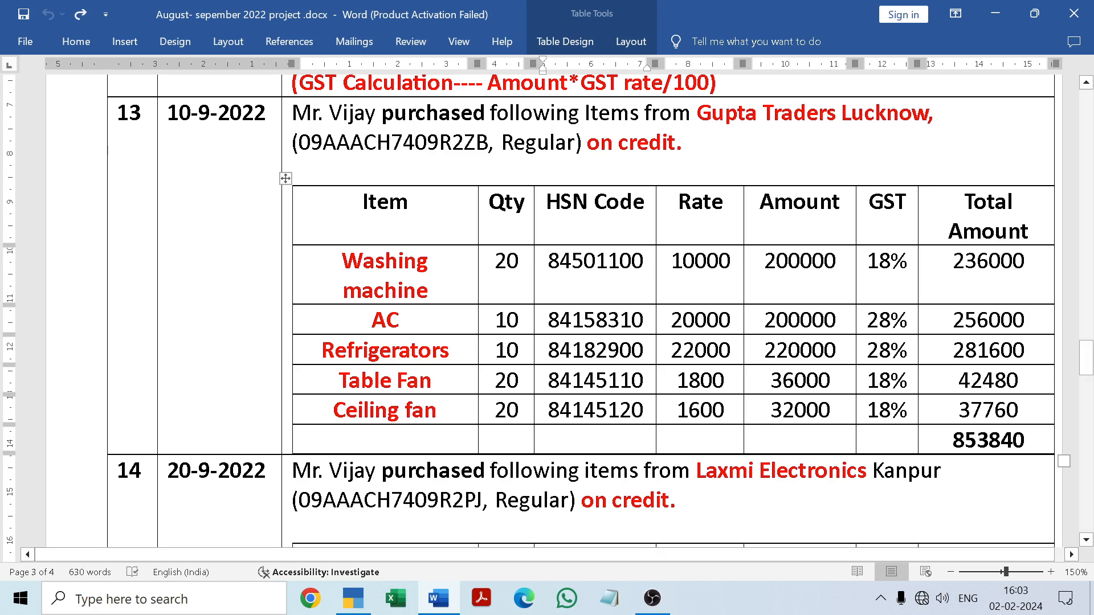
{"action": "left_click", "coordinate": [440, 599]}
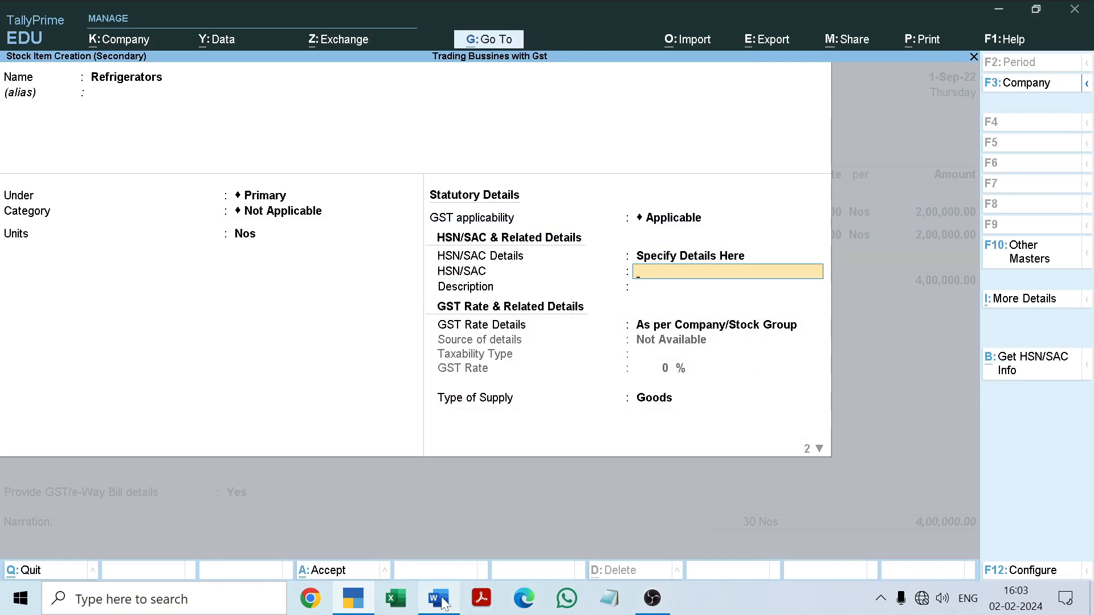
{"action": "key", "text": "ctrl+alt+v"}
{"action": "key", "text": "Return"}
{"action": "key", "text": "Return"}
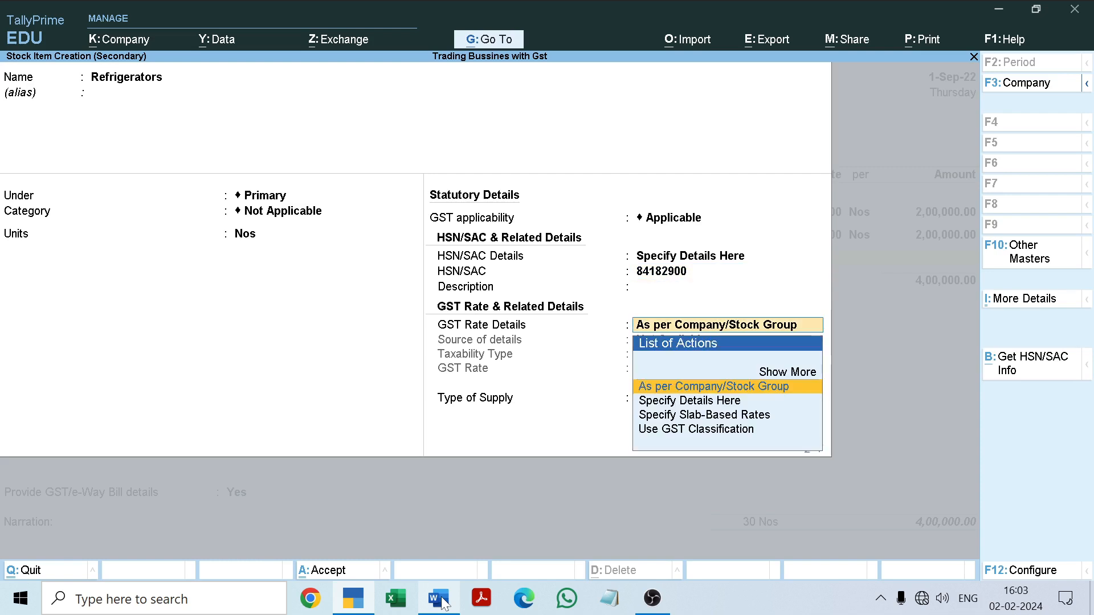
Specify the Refrigerators item's GST rate details here as Taxable at 28%, and check the rate against the Word table.
{"action": "key", "text": "Down"}
{"action": "key", "text": "Return"}
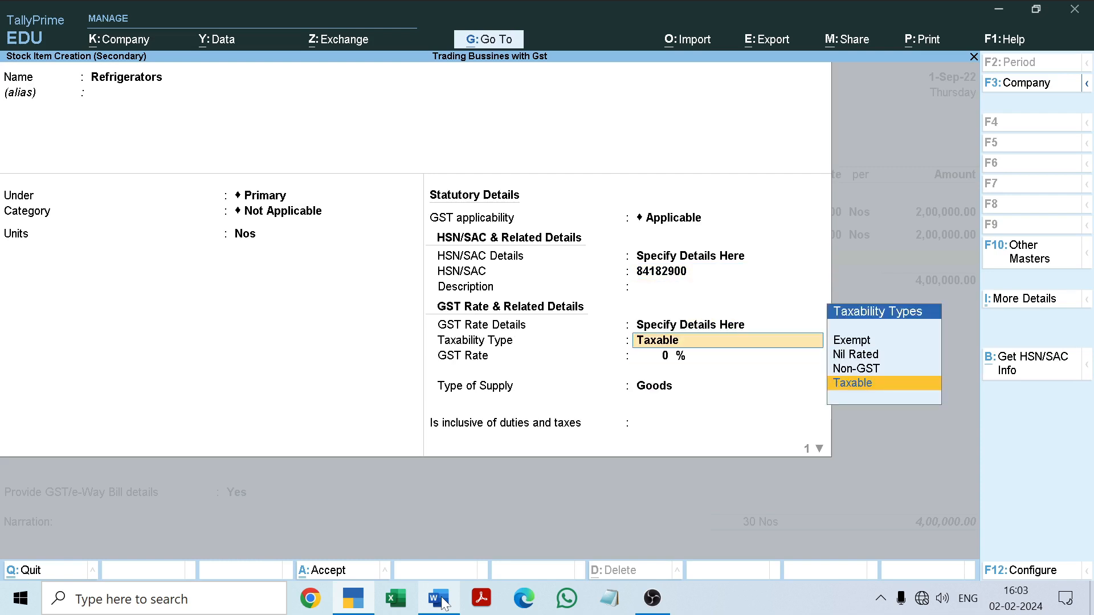
{"action": "key", "text": "Return"}
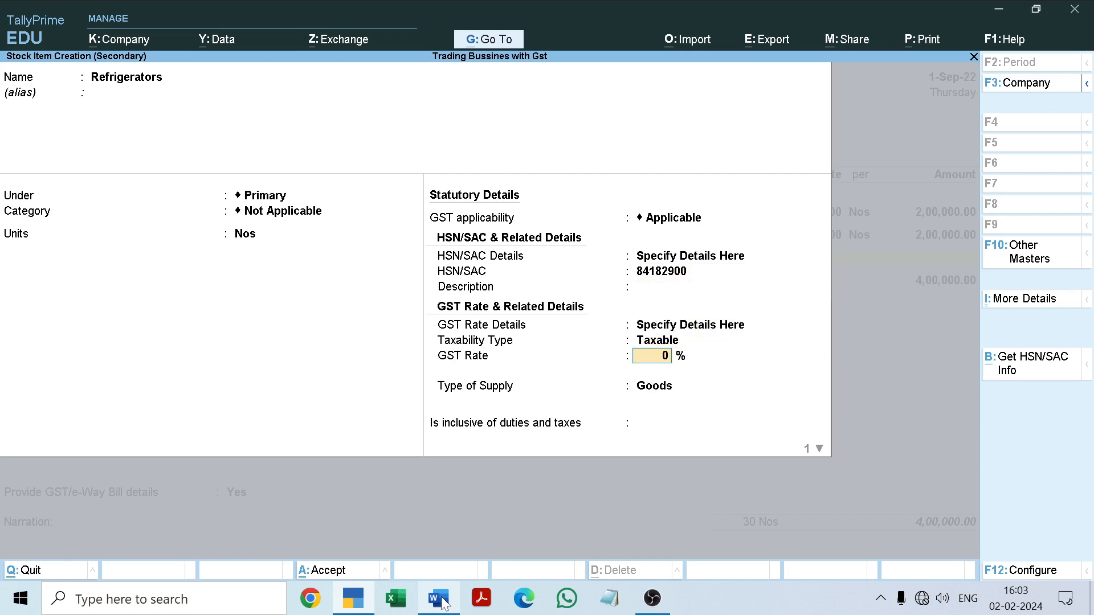
{"action": "type", "text": "28"}
{"action": "left_click", "coordinate": [440, 599]}
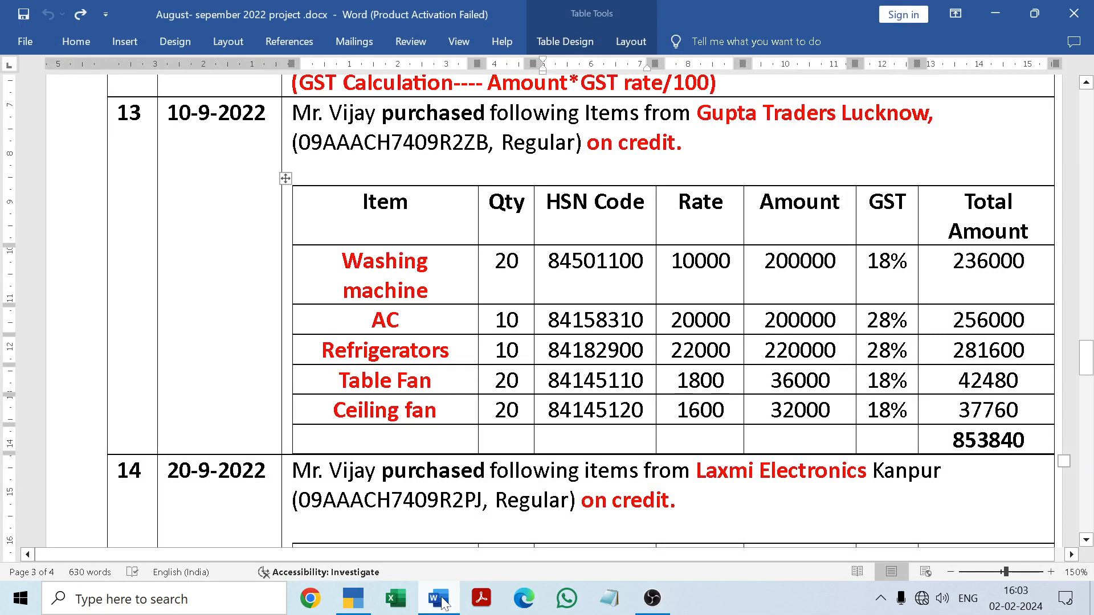
{"action": "left_click", "coordinate": [439, 599]}
Keep the Refrigerators item's supply type Goods, inclusive of duties and taxes No and duty rate 0, and save the stock item.
{"action": "key", "text": "Return"}
{"action": "key", "text": "Return"}
{"action": "key", "text": "Return"}
{"action": "key", "text": "Return"}
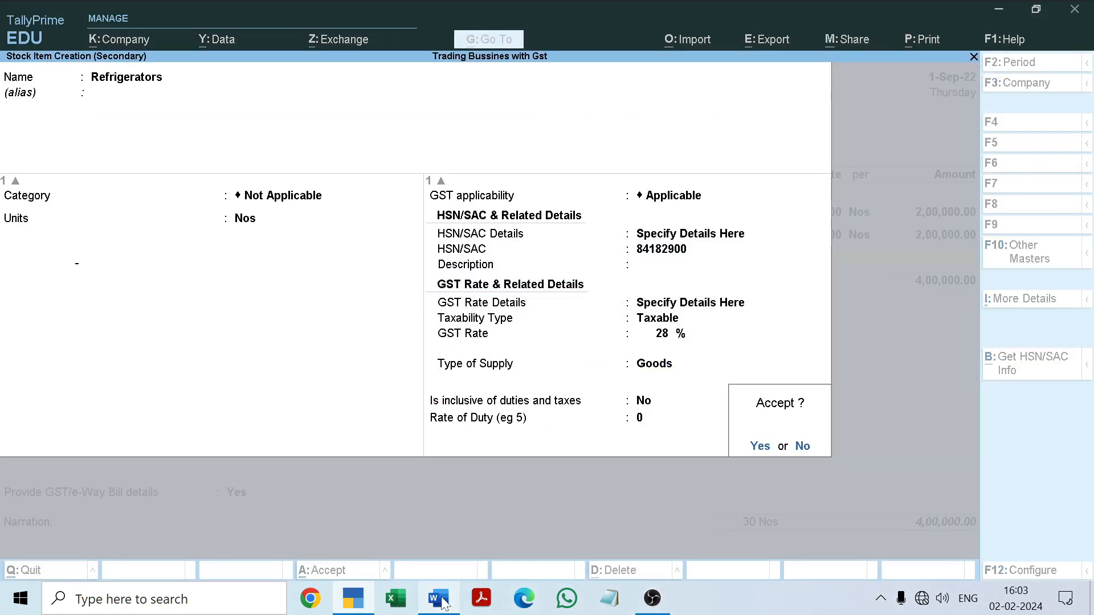
{"action": "key", "text": "Return"}
Allocate the Refrigerators to the Radha Nagar godown with the Word table's quantity of 10 Nos and rate of 22000.
{"action": "type", "text": "R"}
{"action": "key", "text": "Return"}
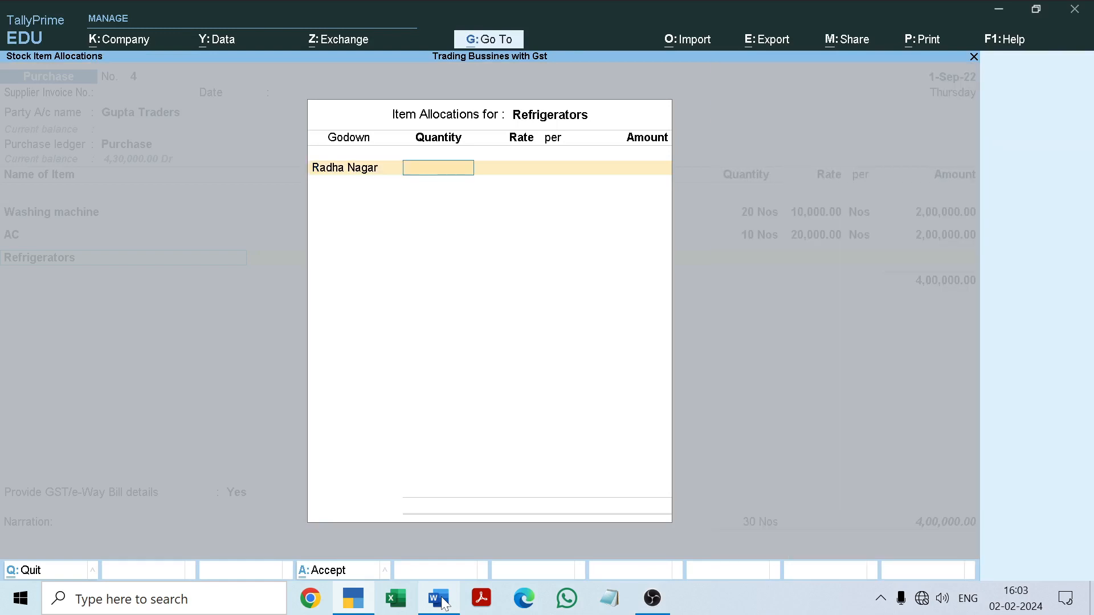
{"action": "left_click", "coordinate": [438, 599]}
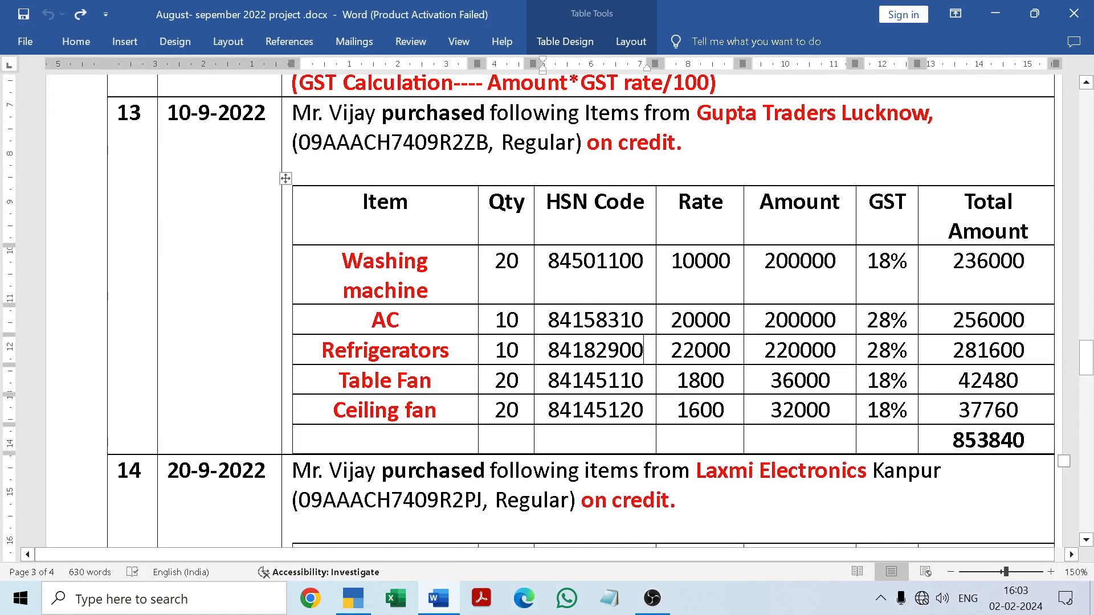
{"action": "left_click", "coordinate": [446, 608]}
{"action": "type", "text": "10"}
{"action": "key", "text": "Return"}
{"action": "type", "text": "220000"}
{"action": "key", "text": "BackSpace"}
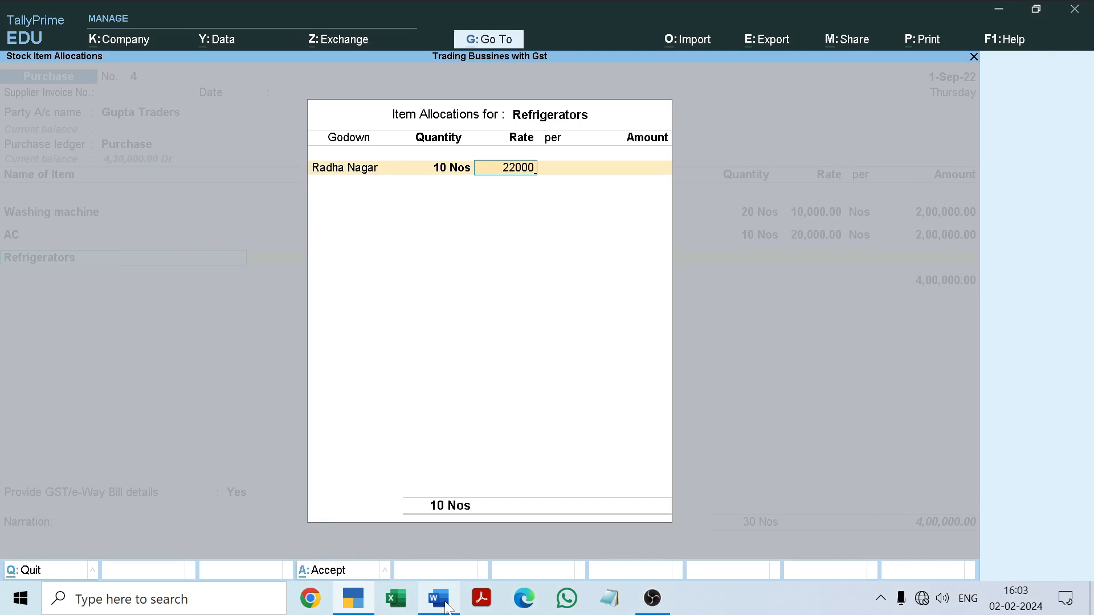
{"action": "key", "text": "Return"}
{"action": "key", "text": "Return"}
{"action": "key", "text": "Return"}
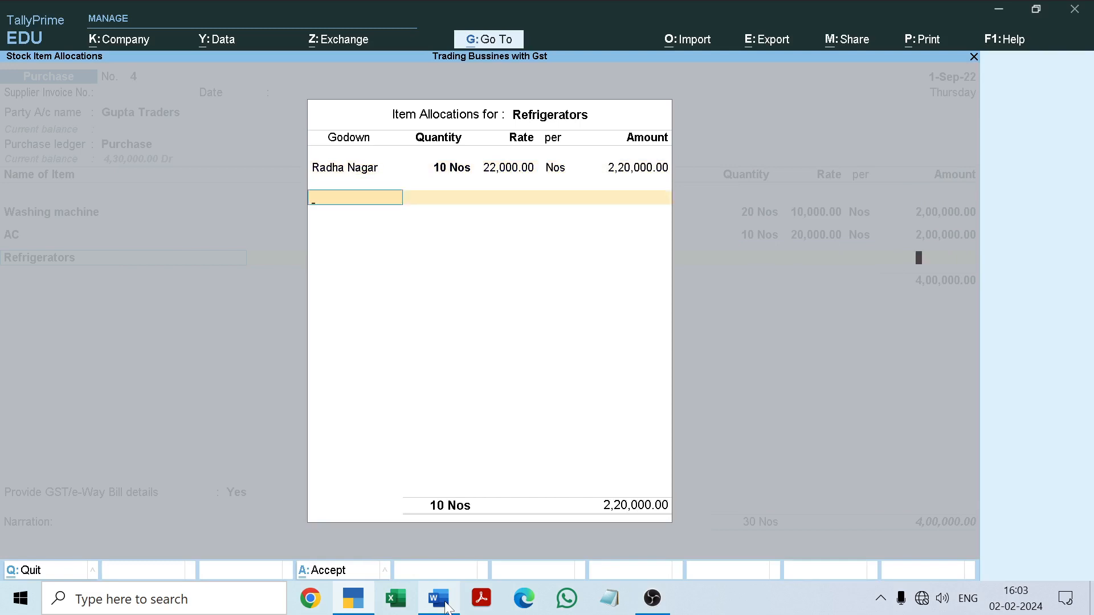
{"action": "key", "text": "Return"}
Accept the Refrigerators line's amount and keep its GST rate and HSN/SAC details as per Masters/Company.
{"action": "key", "text": "Return"}
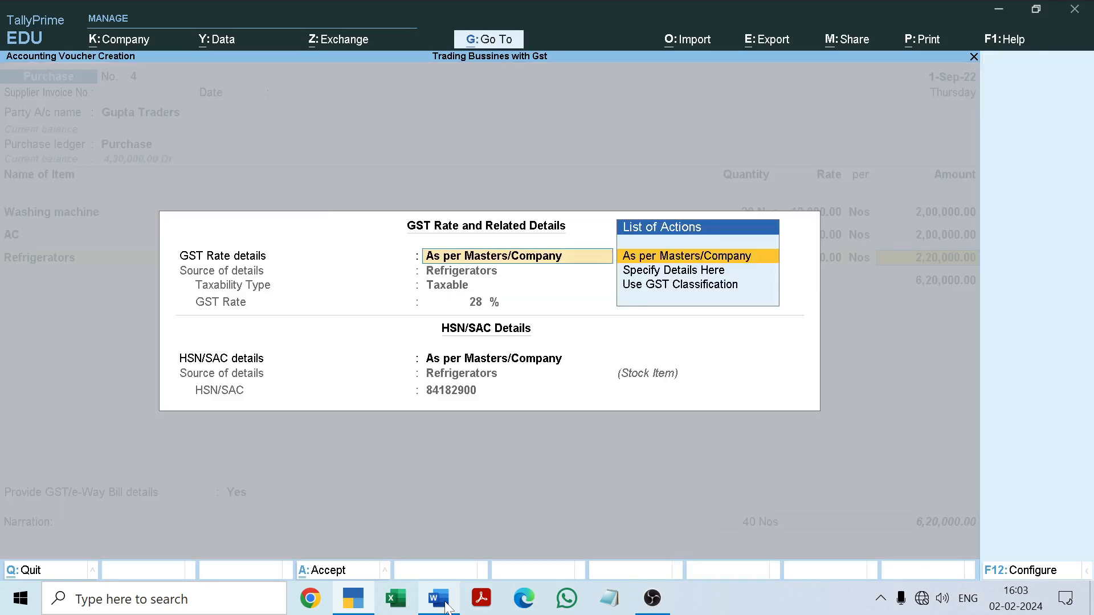
{"action": "key", "text": "Return"}
{"action": "key", "text": "Return"}
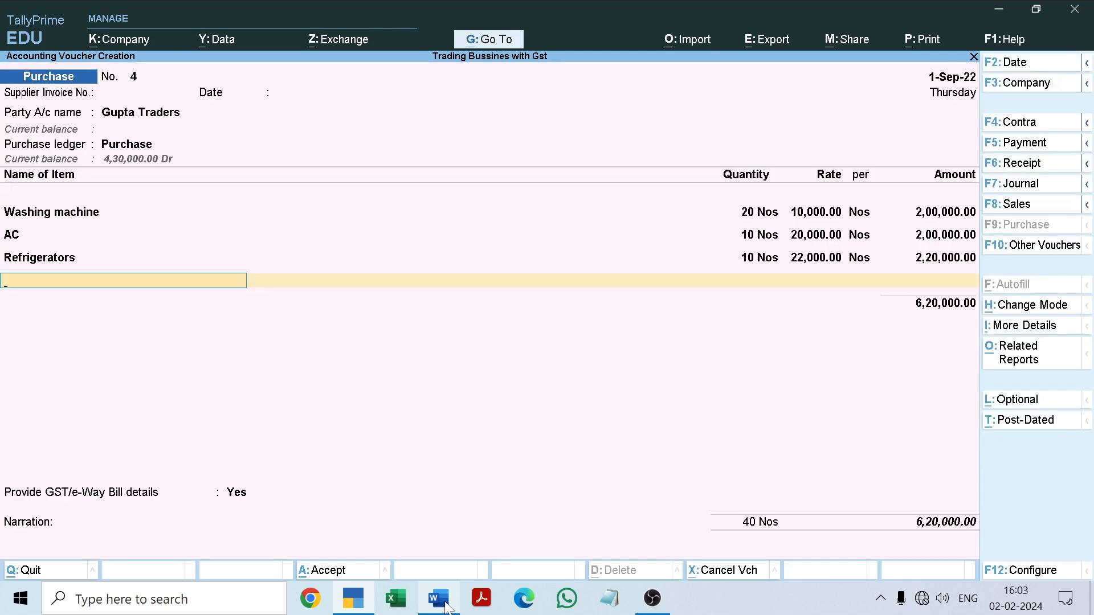
Start creating another stock item from the voucher and name it Table Fan, copied from the Word table.
{"action": "key", "text": "alt+c"}
{"action": "left_click", "coordinate": [445, 605]}
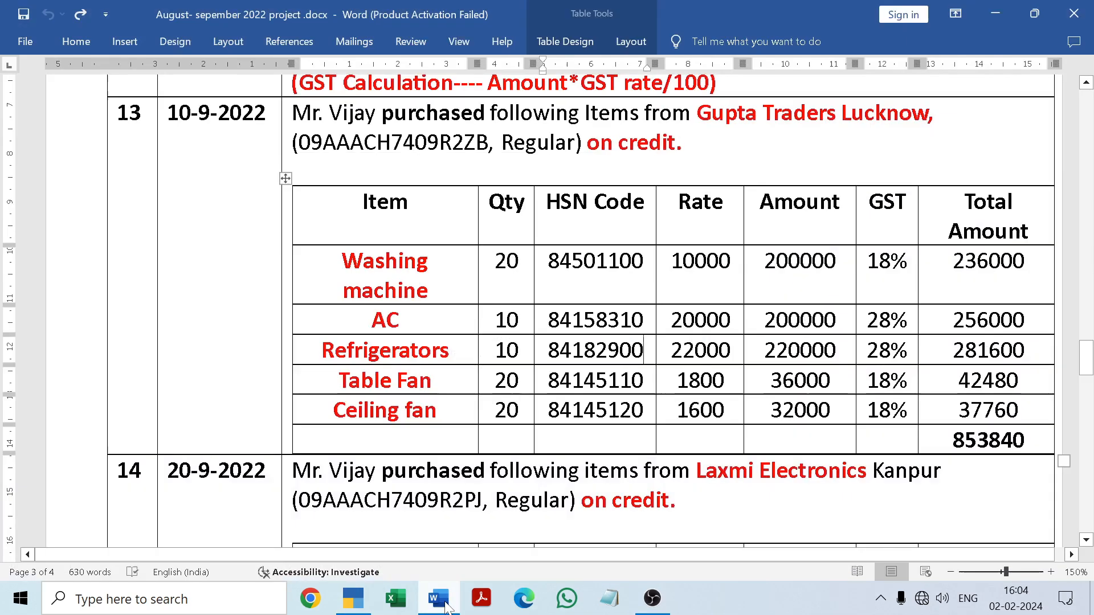
{"action": "left_click_drag", "start_coordinate": [340, 381], "coordinate": [433, 388]}
{"action": "key", "text": "ctrl+c"}
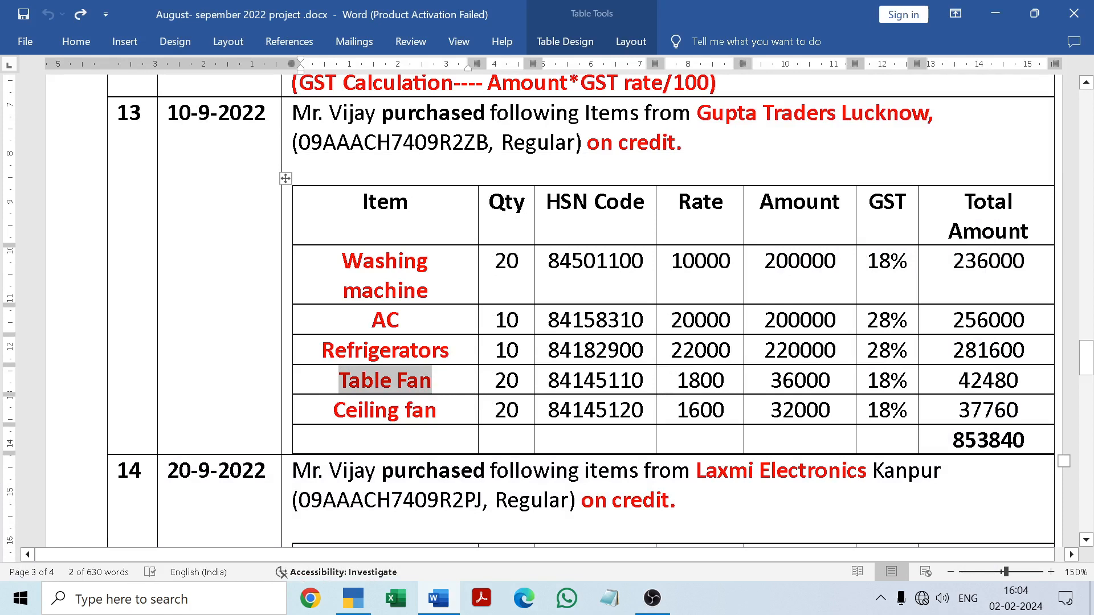
{"action": "left_click", "coordinate": [433, 387]}
{"action": "left_click", "coordinate": [442, 605]}
{"action": "key", "text": "ctrl+v"}
Leave the Table Fan item's alias blank, keep it under Primary with category Not Applicable, and set its units to Nos.
{"action": "key", "text": "Return"}
{"action": "key", "text": "Return"}
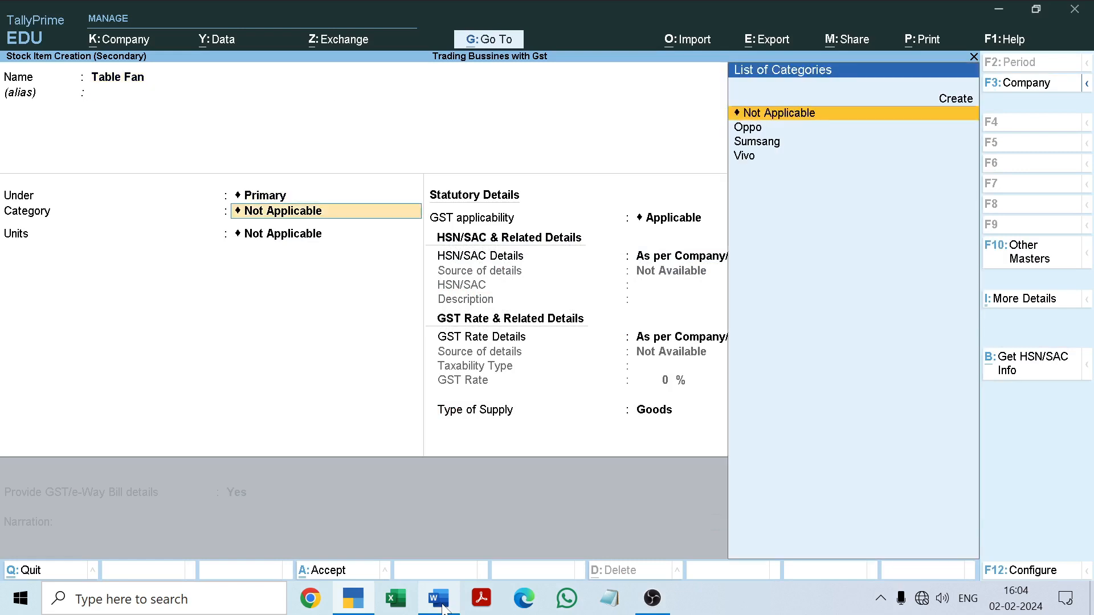
{"action": "key", "text": "Return"}
{"action": "key", "text": "Return"}
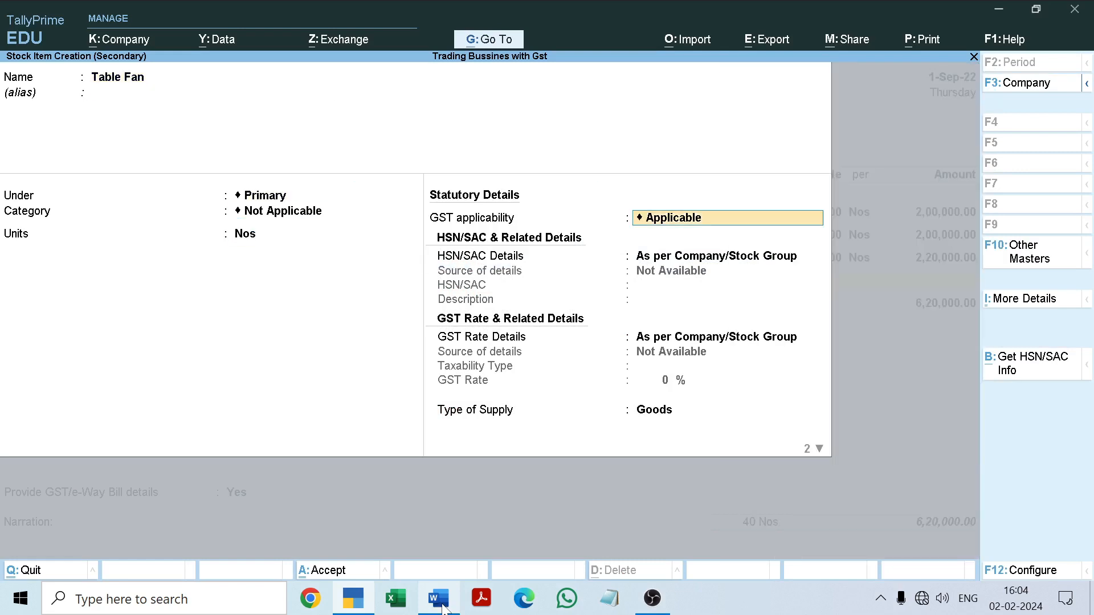
Keep GST applicable for Table Fan and specify its HSN/SAC details here with code 84145110, copied from the Word table.
{"action": "key", "text": "Return"}
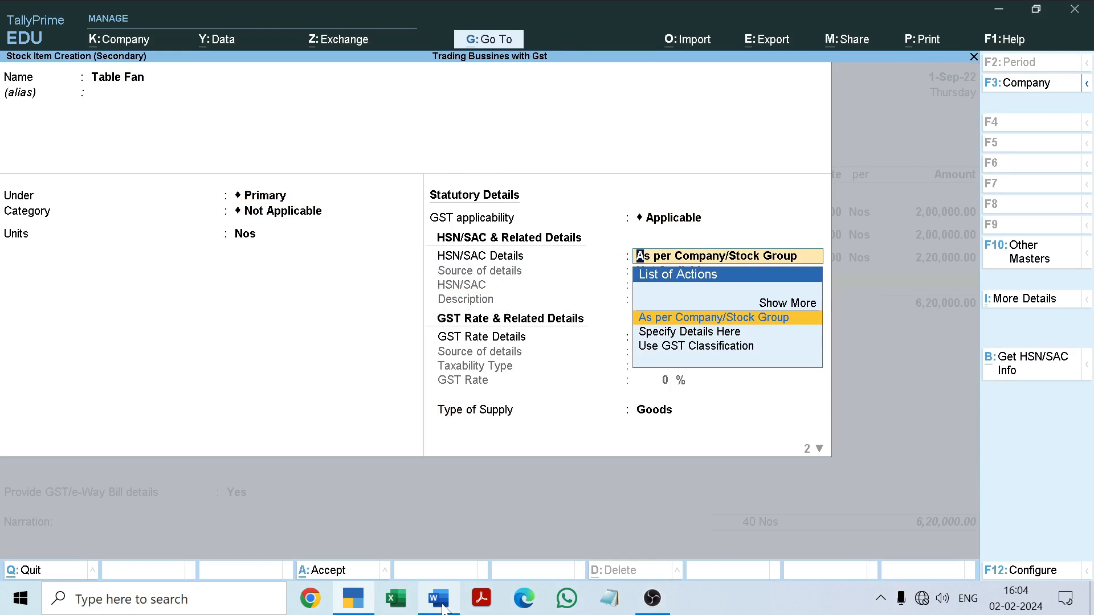
{"action": "key", "text": "Down"}
{"action": "key", "text": "Return"}
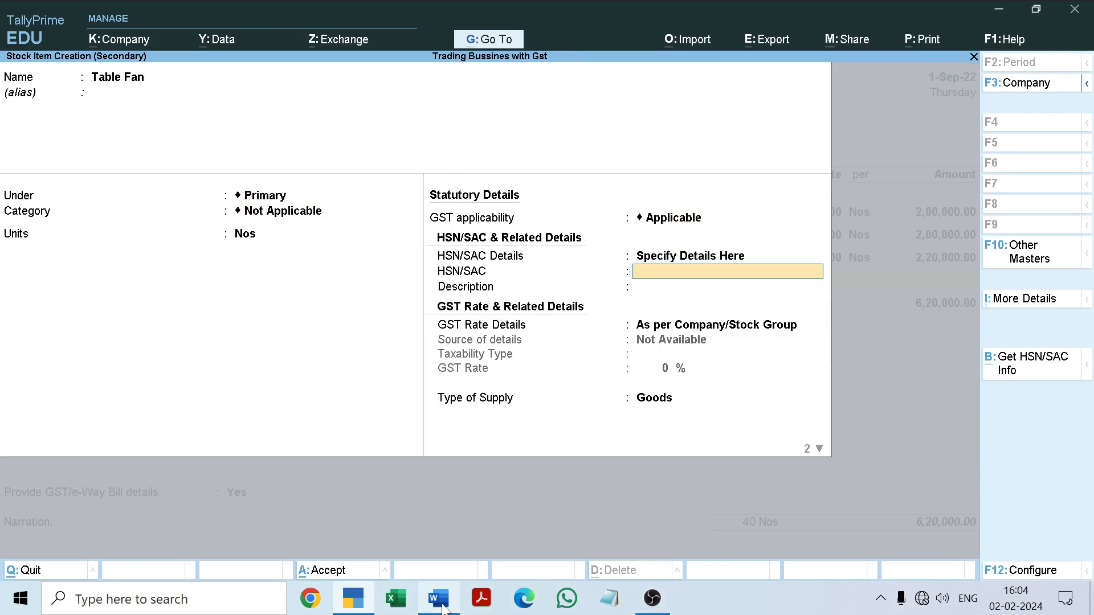
{"action": "left_click", "coordinate": [443, 606]}
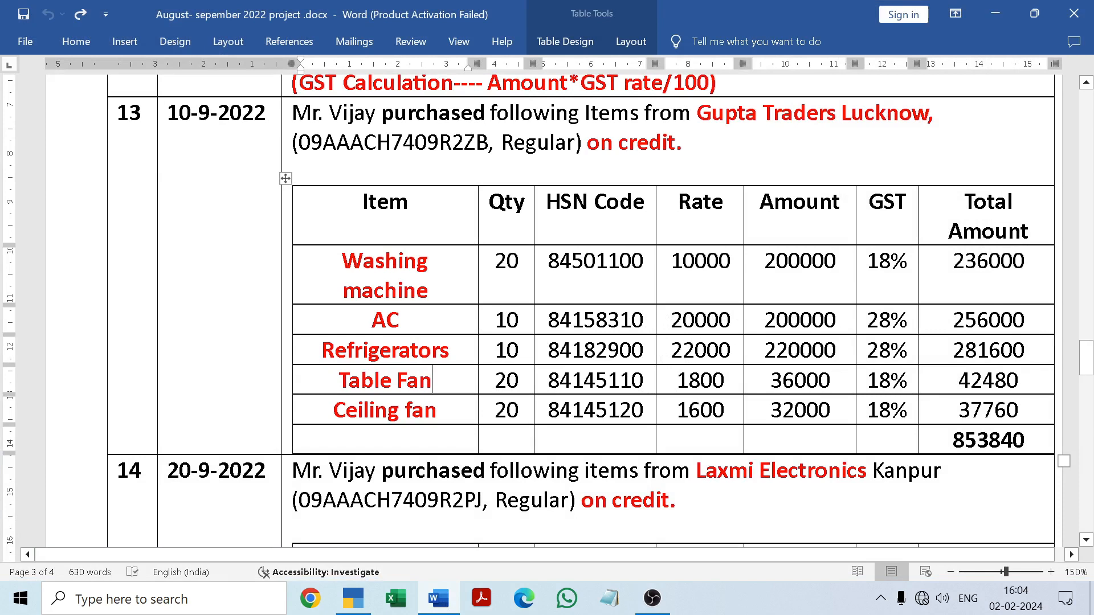
{"action": "left_click_drag", "start_coordinate": [549, 380], "coordinate": [644, 380]}
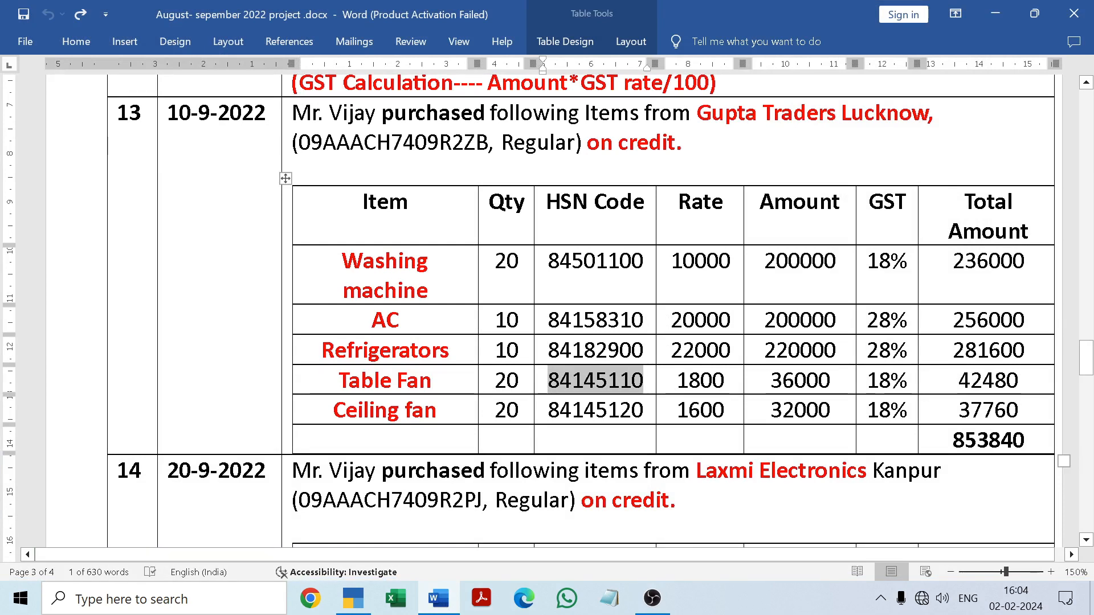
{"action": "left_click", "coordinate": [596, 440]}
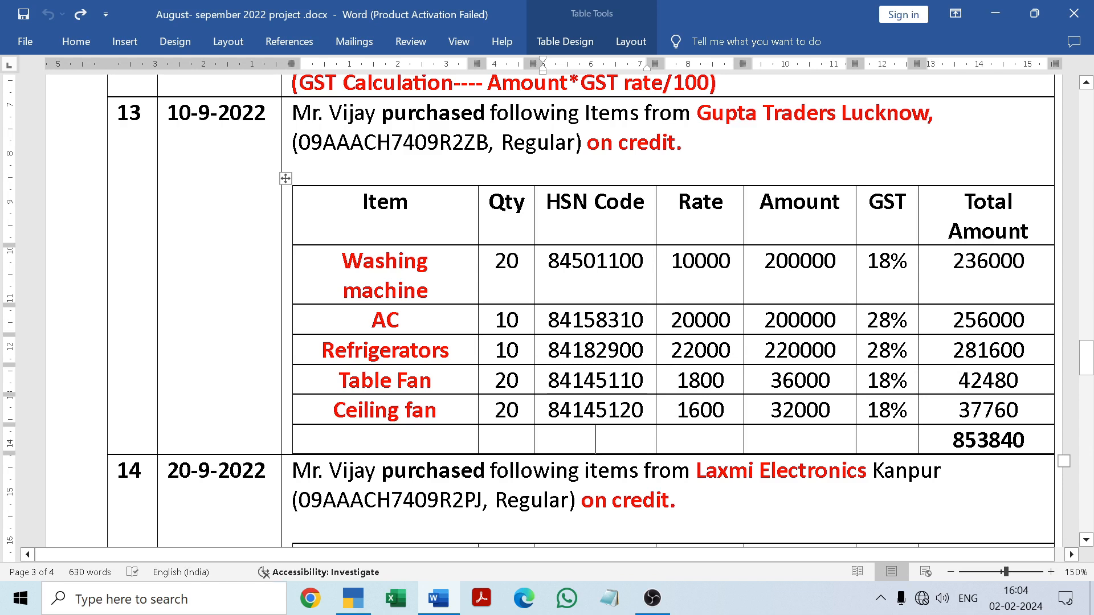
{"action": "left_click", "coordinate": [436, 613]}
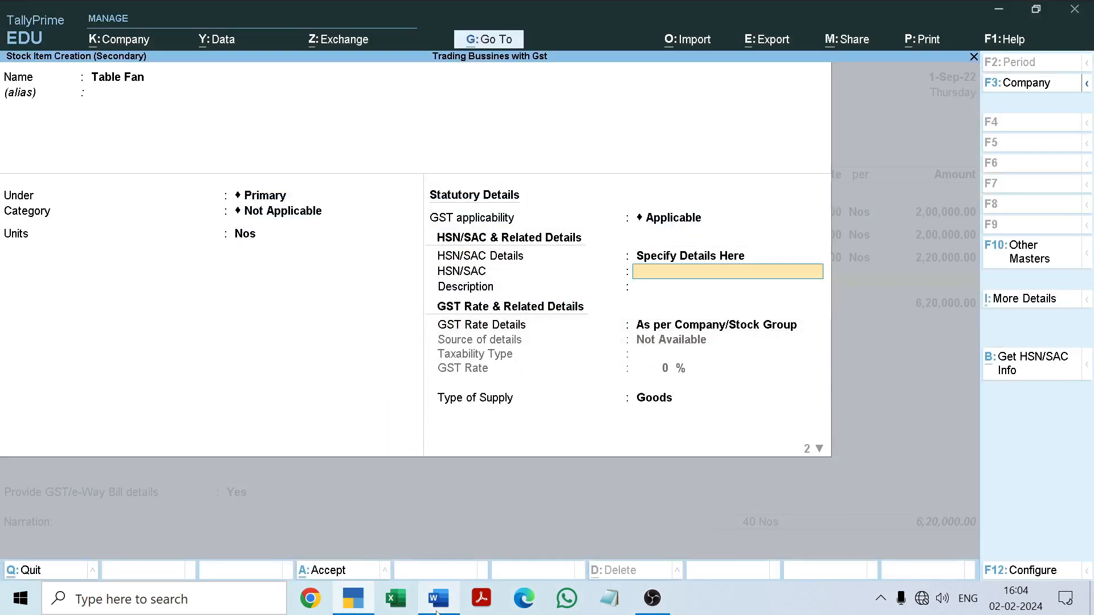
{"action": "key", "text": "ctrl+alt+v"}
{"action": "key", "text": "Return"}
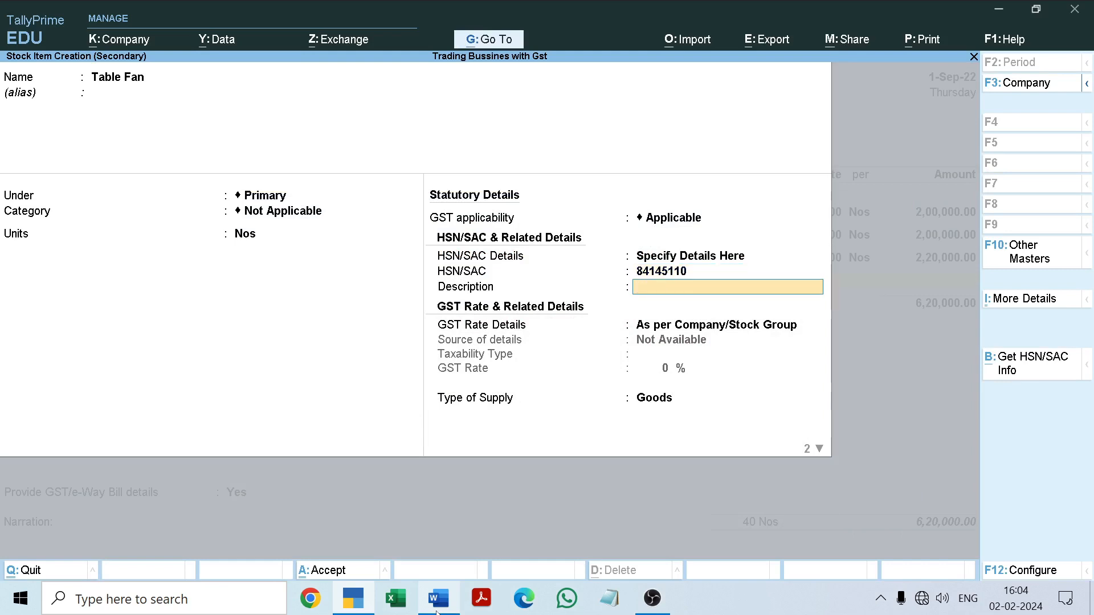
Leave Table Fan's HSN description blank and specify its GST rate details here as Taxable at 18%, per the Word table.
{"action": "key", "text": "Return"}
{"action": "key", "text": "Down"}
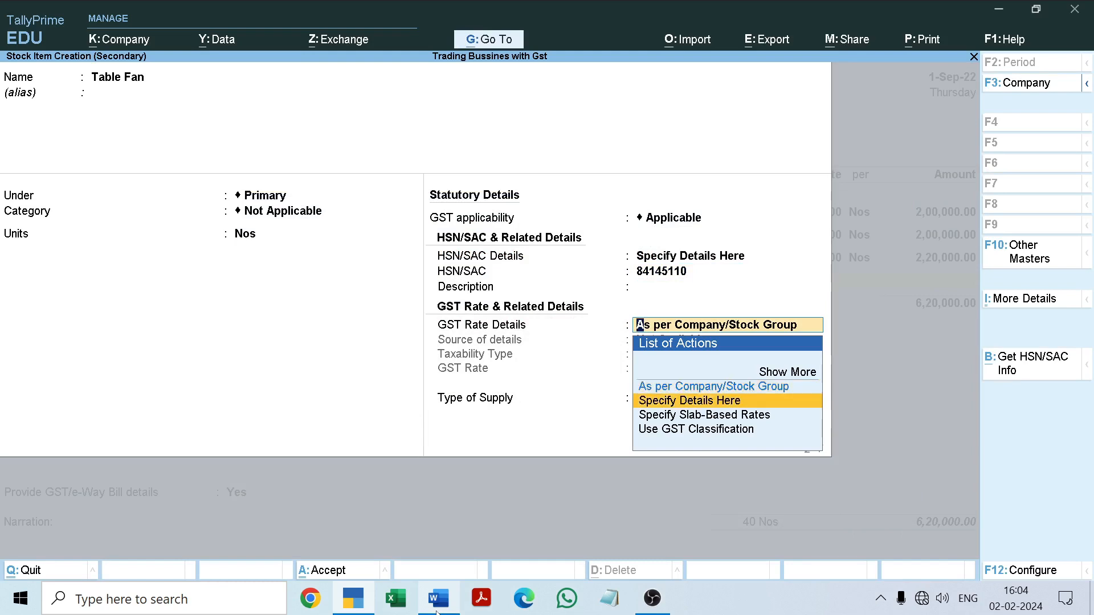
{"action": "key", "text": "Return"}
{"action": "key", "text": "Return"}
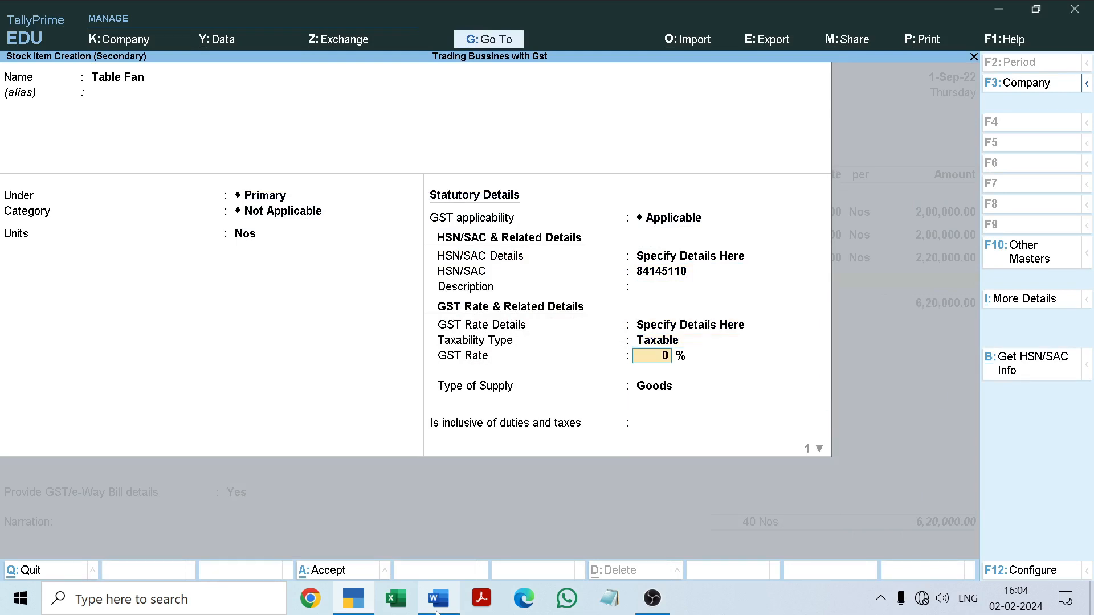
{"action": "left_click", "coordinate": [437, 612]}
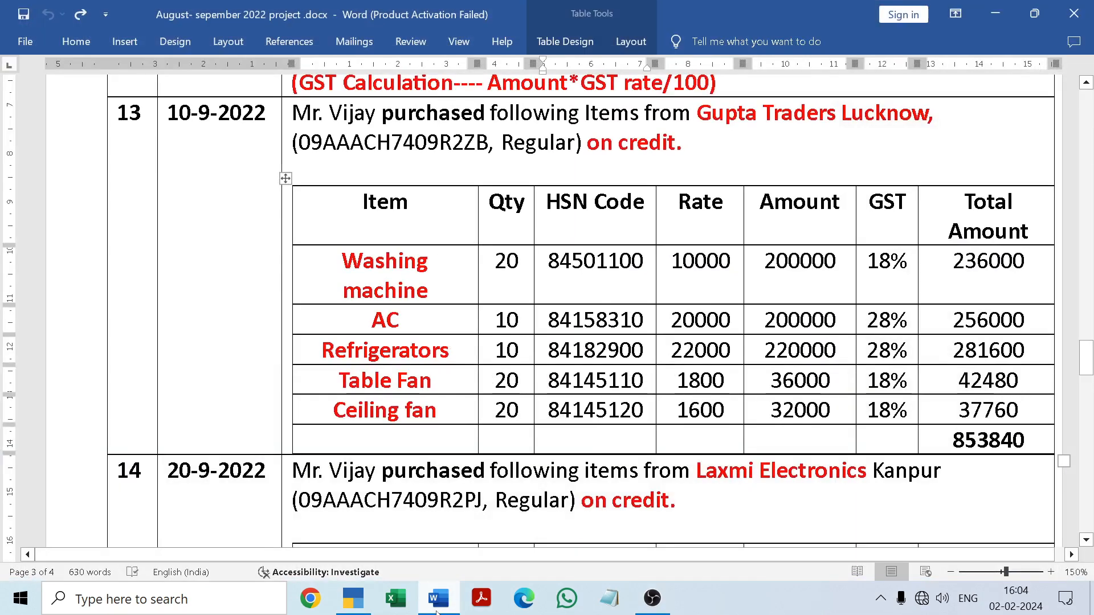
{"action": "left_click", "coordinate": [437, 599]}
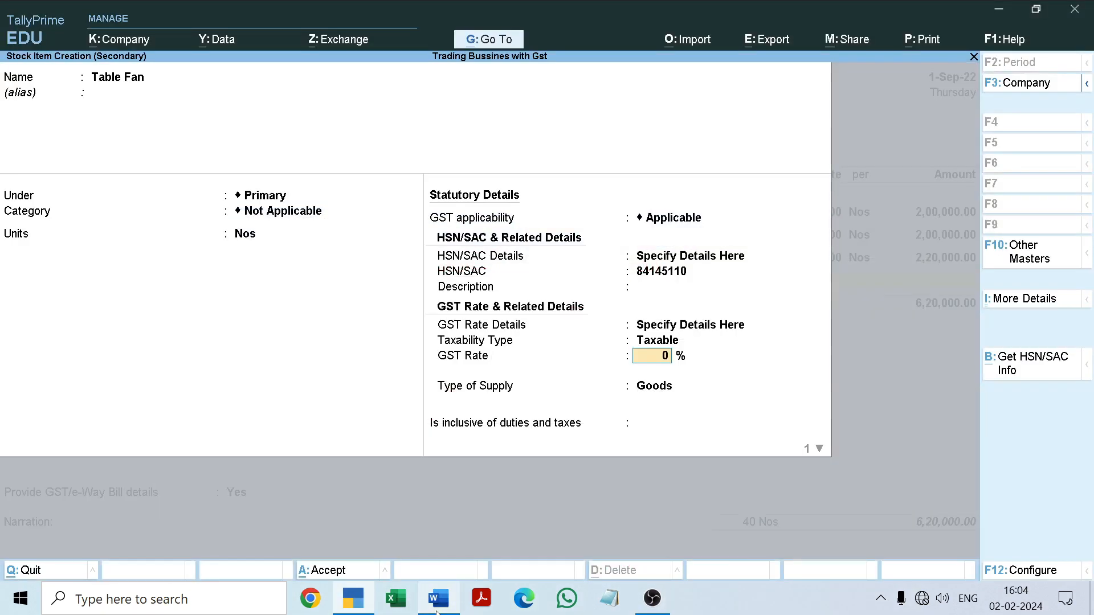
{"action": "type", "text": "18"}
{"action": "key", "text": "Return"}
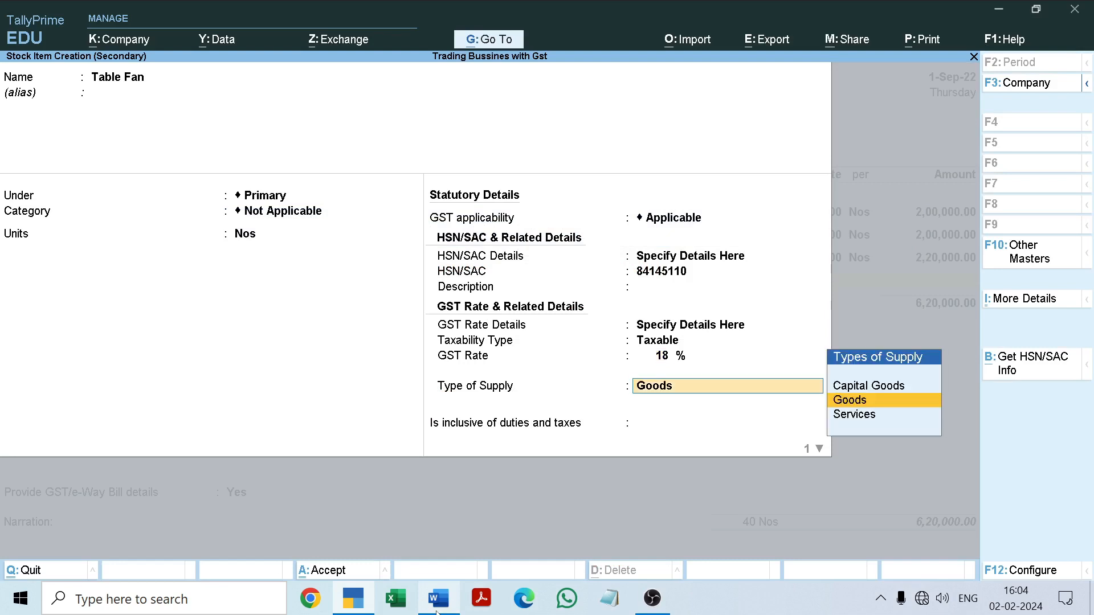
Keep Goods as the type of supply, leave the remaining tax fields at their defaults, and save the Table Fan item.
{"action": "key", "text": "Return"}
{"action": "key", "text": "Return"}
{"action": "key", "text": "Return"}
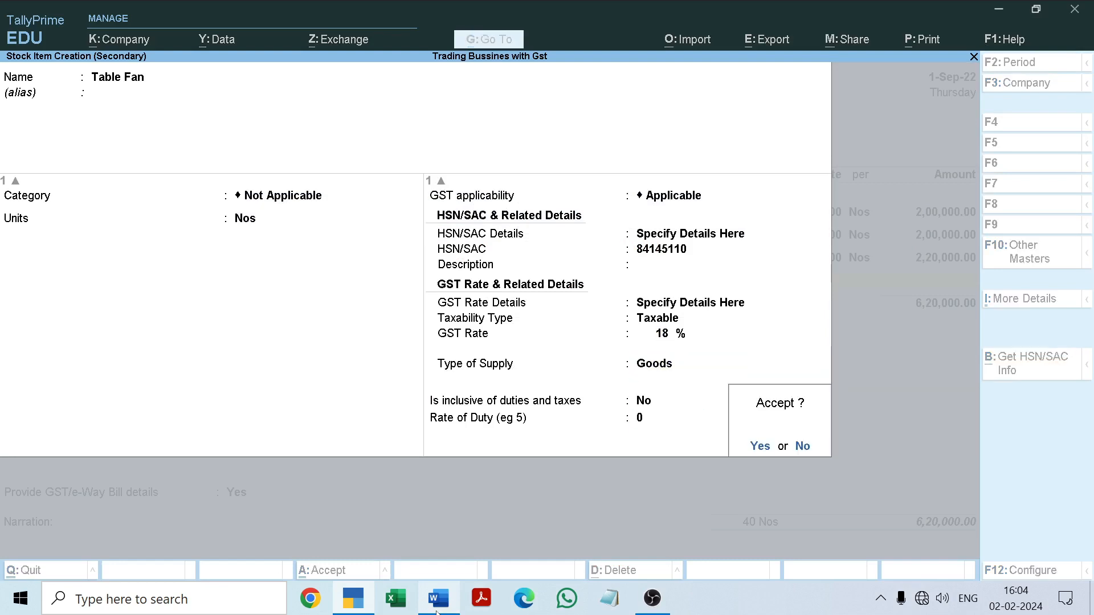
{"action": "key", "text": "Return"}
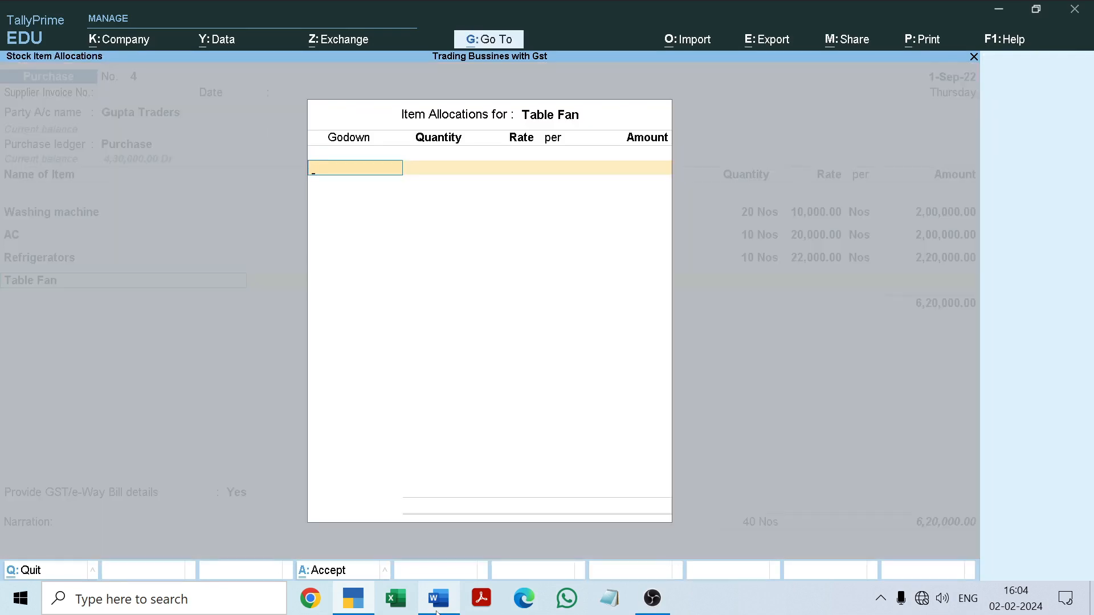
Allocate Table Fan to the Radha Nagar godown with the Word table's quantity of 20 Nos.
{"action": "type", "text": "Ra"}
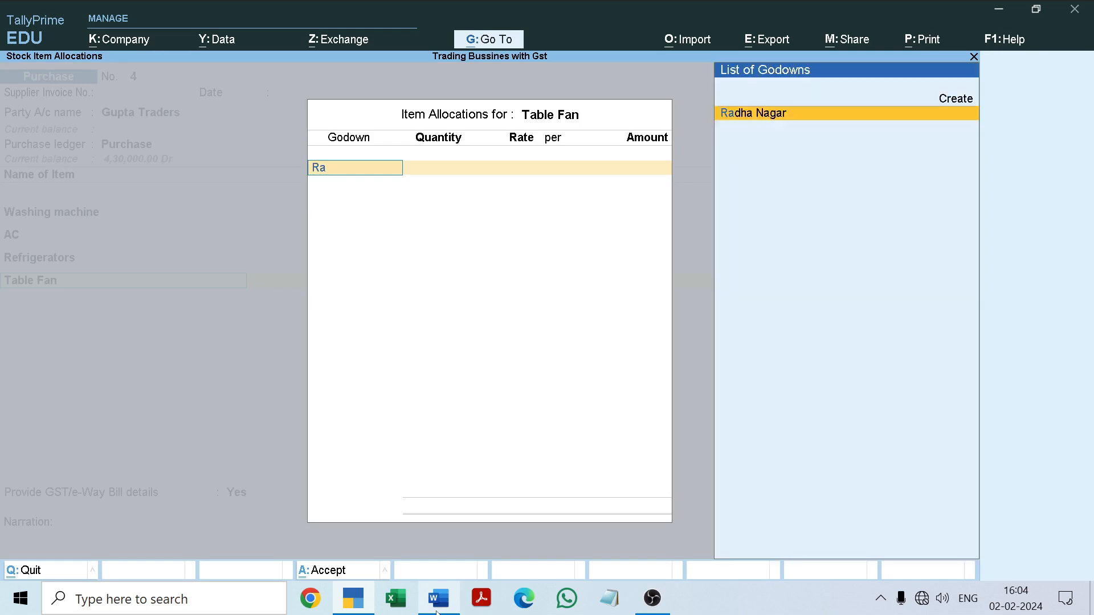
{"action": "key", "text": "Return"}
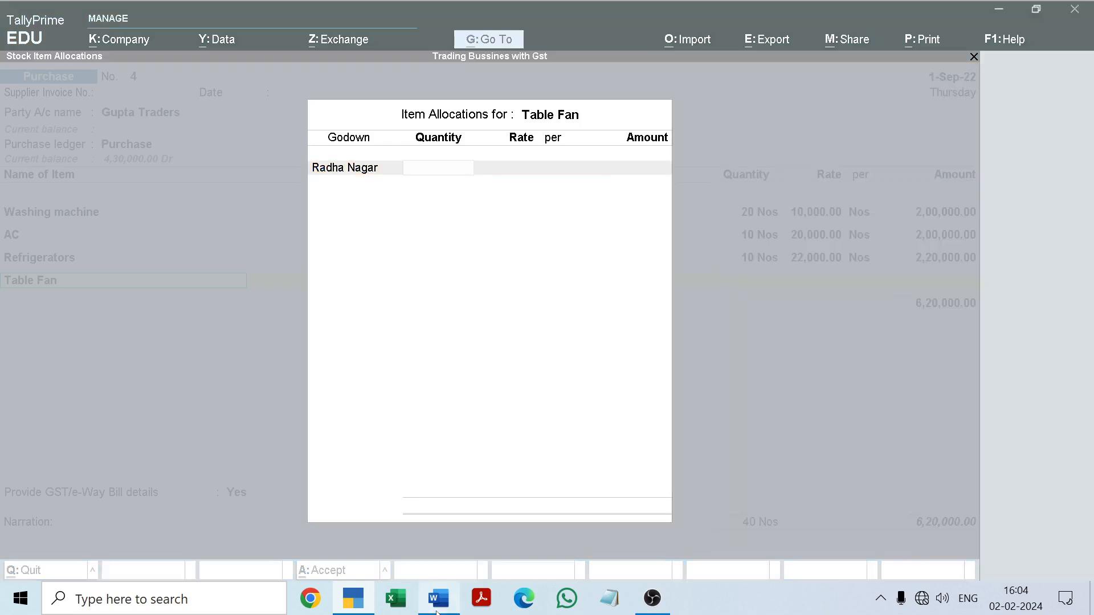
{"action": "left_click", "coordinate": [438, 611]}
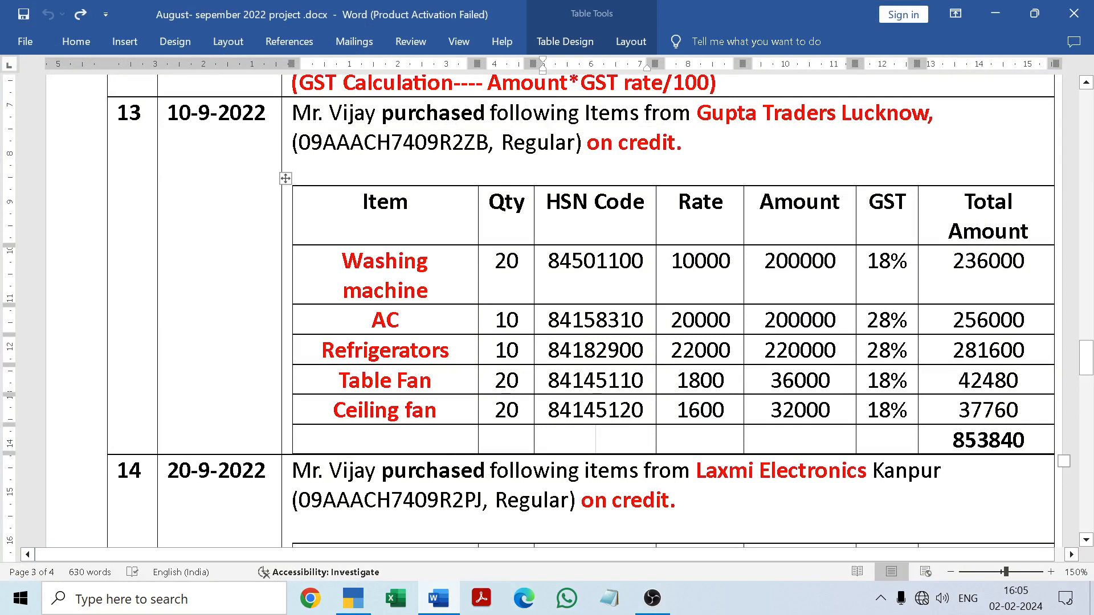
{"action": "left_click", "coordinate": [434, 595]}
{"action": "type", "text": "2"}
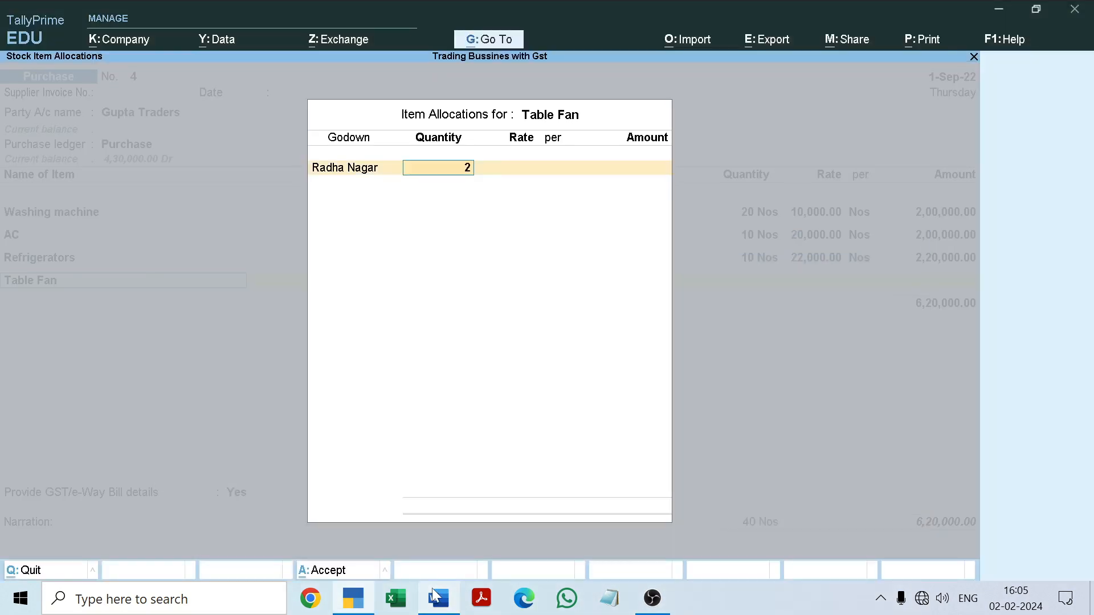
{"action": "type", "text": "0"}
{"action": "key", "text": "Return"}
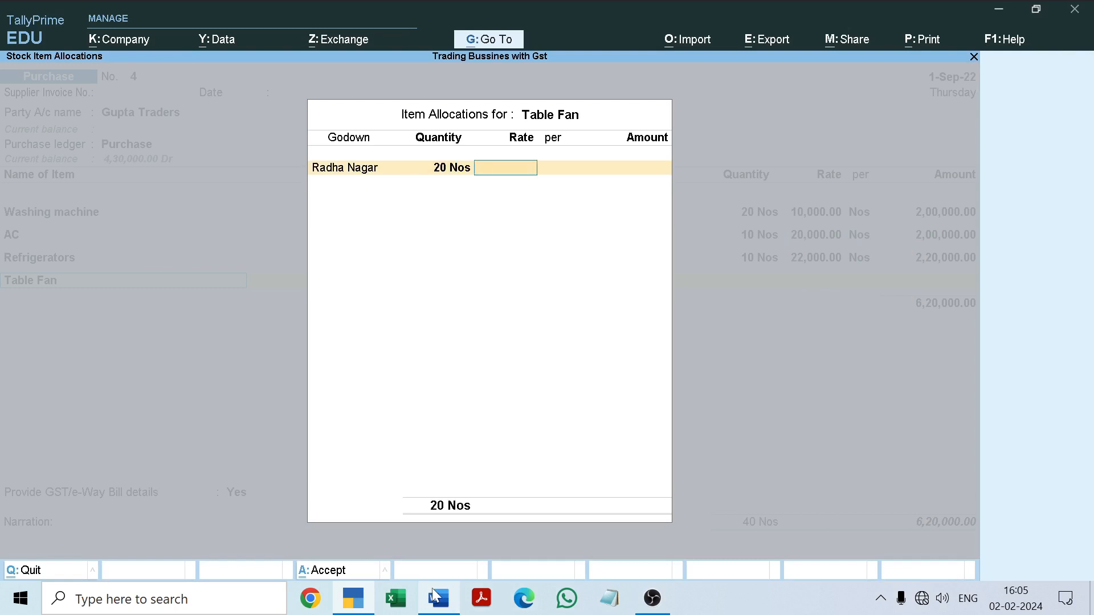
Set the Table Fan allocation's rate to 1800 per Nos from the Word table and complete the allocation.
{"action": "left_click", "coordinate": [435, 595]}
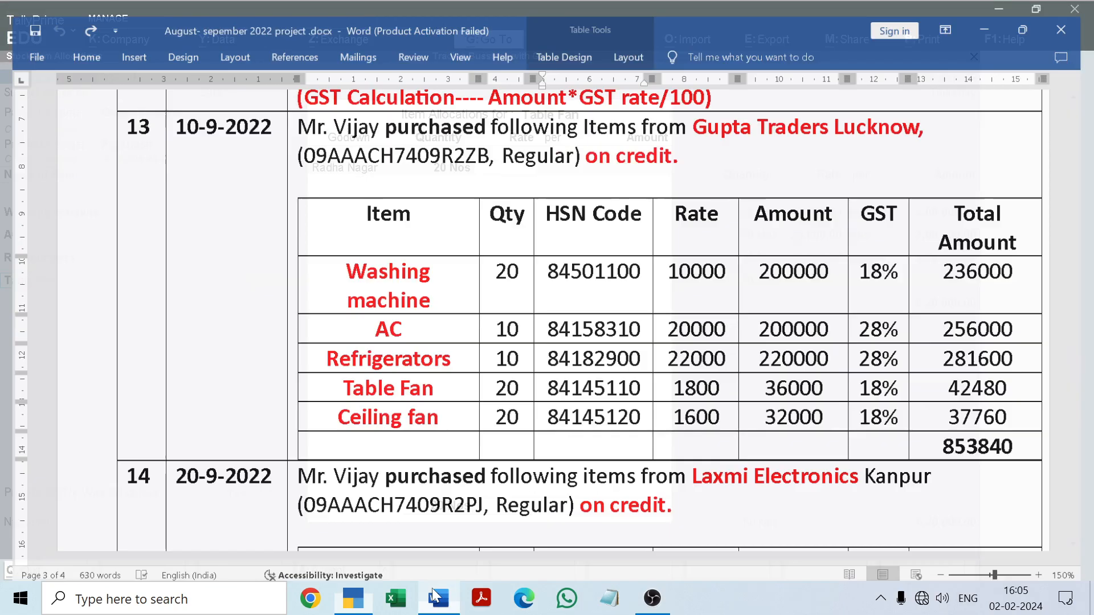
{"action": "left_click", "coordinate": [435, 595]}
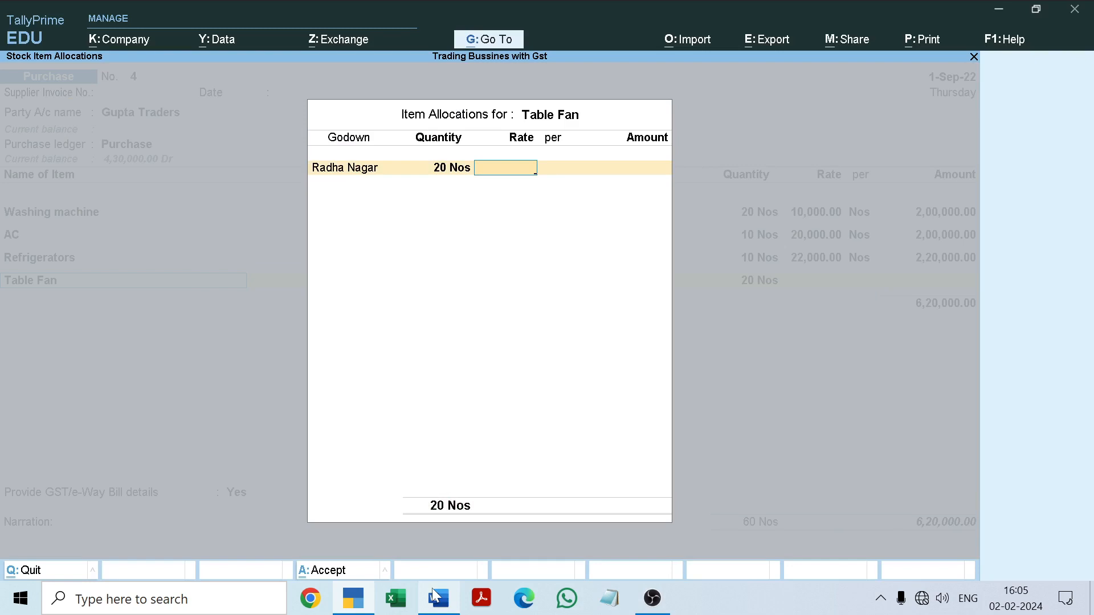
{"action": "type", "text": "18000"}
{"action": "key", "text": "BackSpace"}
{"action": "key", "text": "Return"}
{"action": "key", "text": "Return"}
{"action": "key", "text": "Return"}
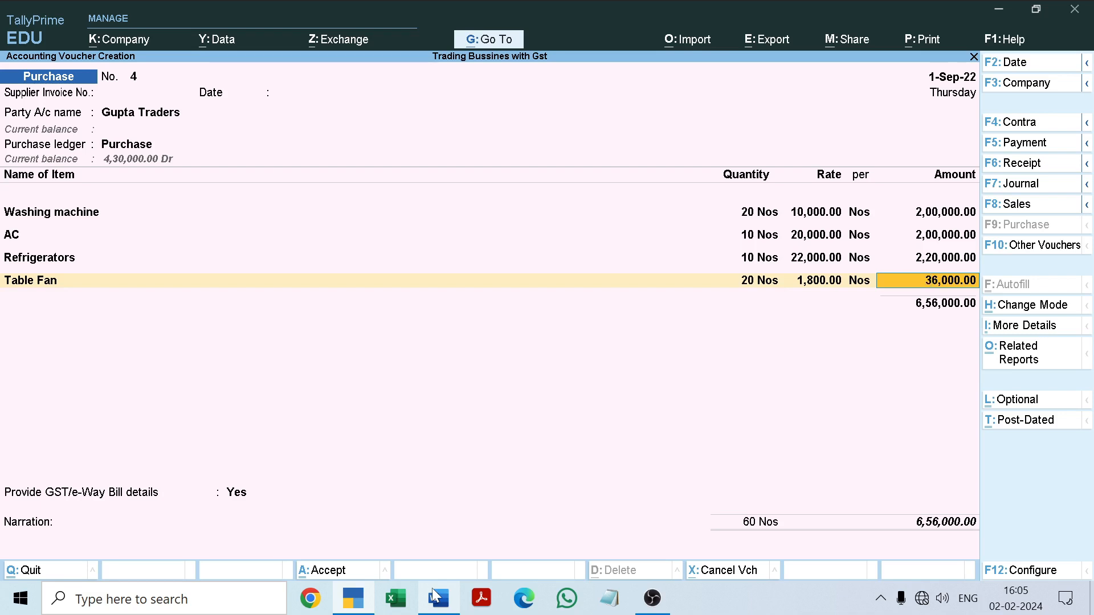
Accept the Table Fan line's amount and its default GST rate and HSN/SAC details.
{"action": "key", "text": "Return"}
{"action": "key", "text": "Return"}
{"action": "key", "text": "Return"}
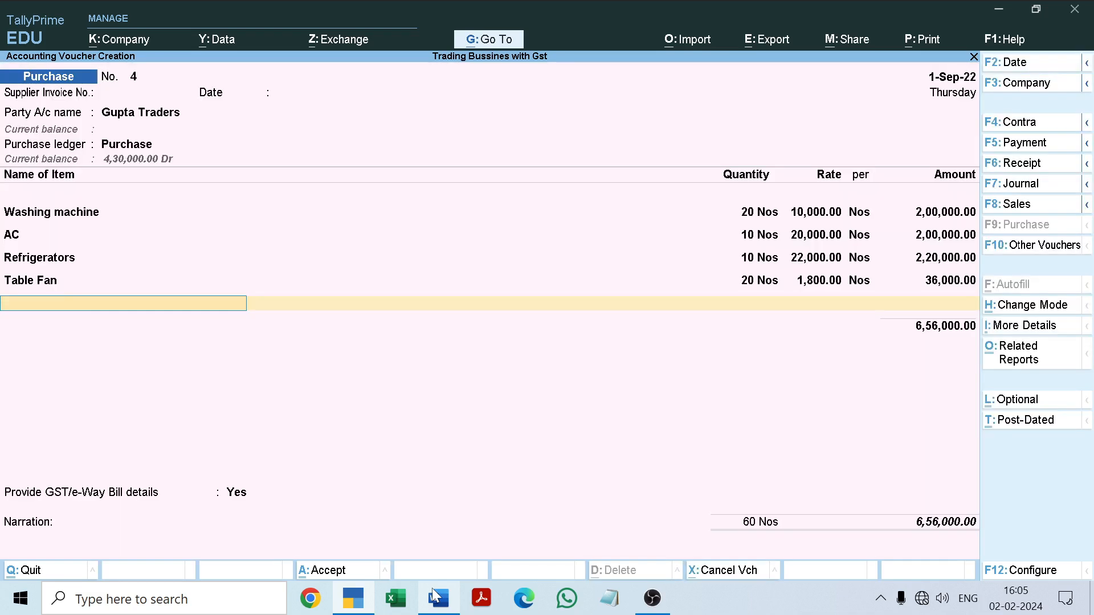
Start creating another stock item from the voucher and name it Ceiling fan, copied from the Word table.
{"action": "key", "text": "alt+c"}
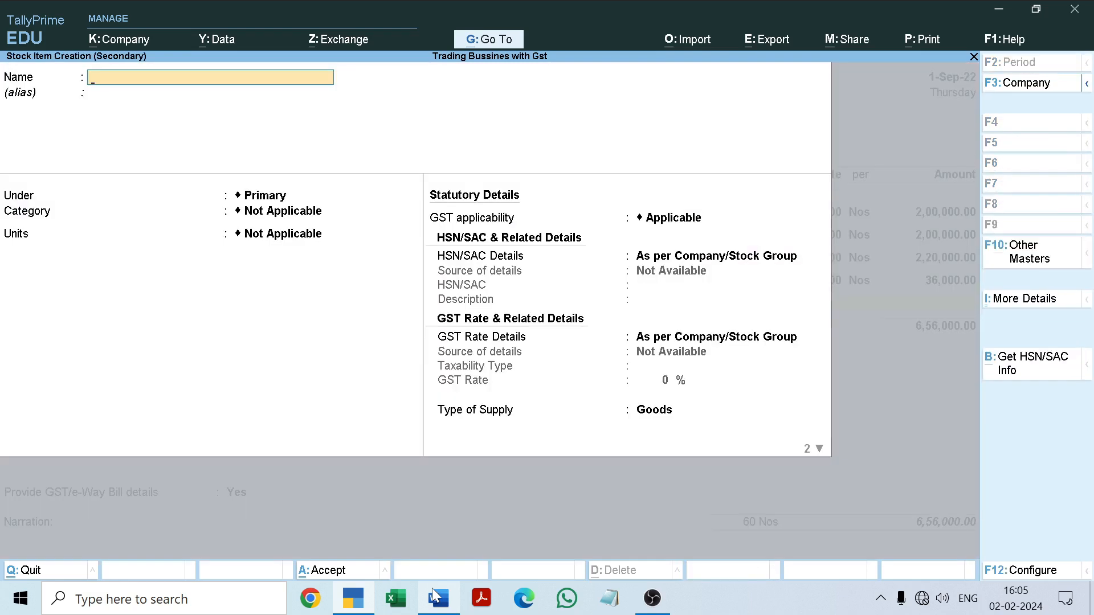
{"action": "left_click", "coordinate": [433, 592]}
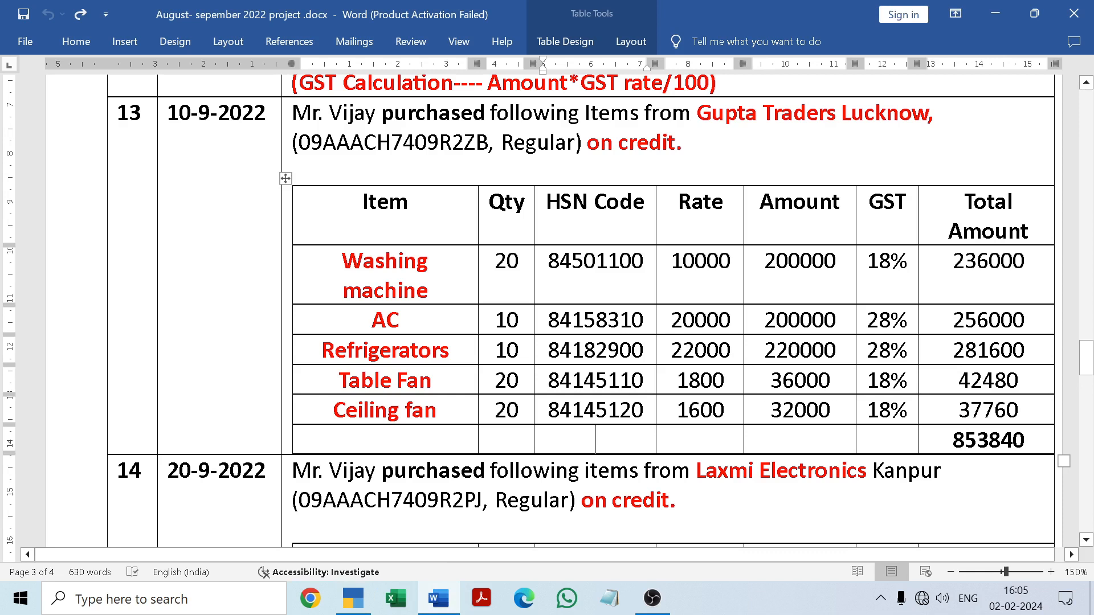
{"action": "left_click_drag", "start_coordinate": [334, 410], "coordinate": [436, 410]}
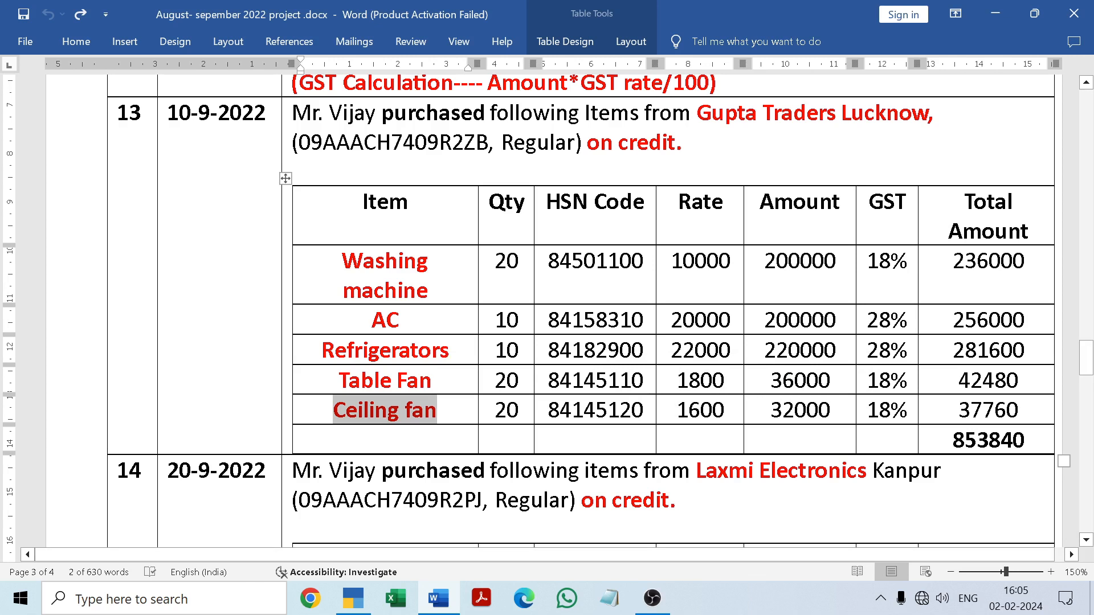
{"action": "left_click", "coordinate": [454, 438]}
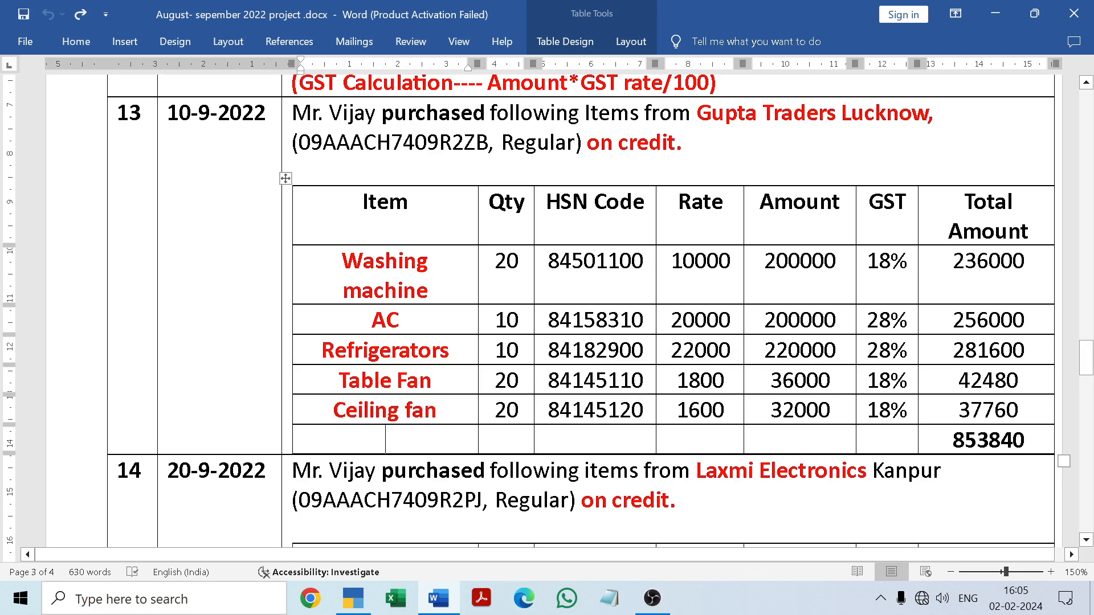
{"action": "left_click", "coordinate": [439, 598]}
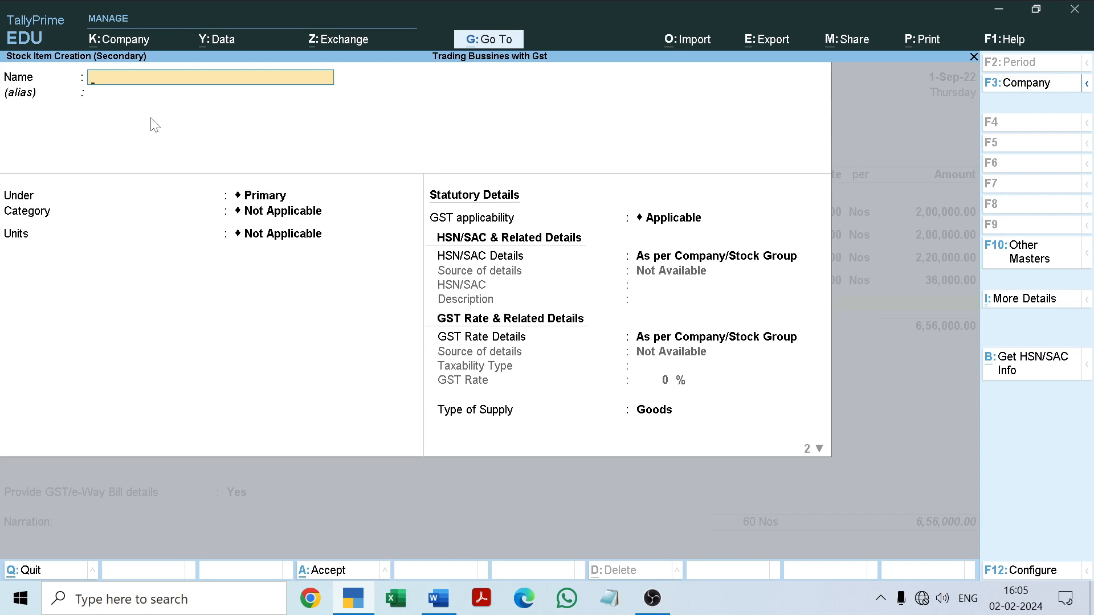
{"action": "type", "text": "Ceiling fan"}
{"action": "key", "text": "Return"}
Leave the Ceiling fan item's alias blank, keep it under Primary with category Not Applicable, and set its units to Nos.
{"action": "key", "text": "Return"}
{"action": "key", "text": "Return"}
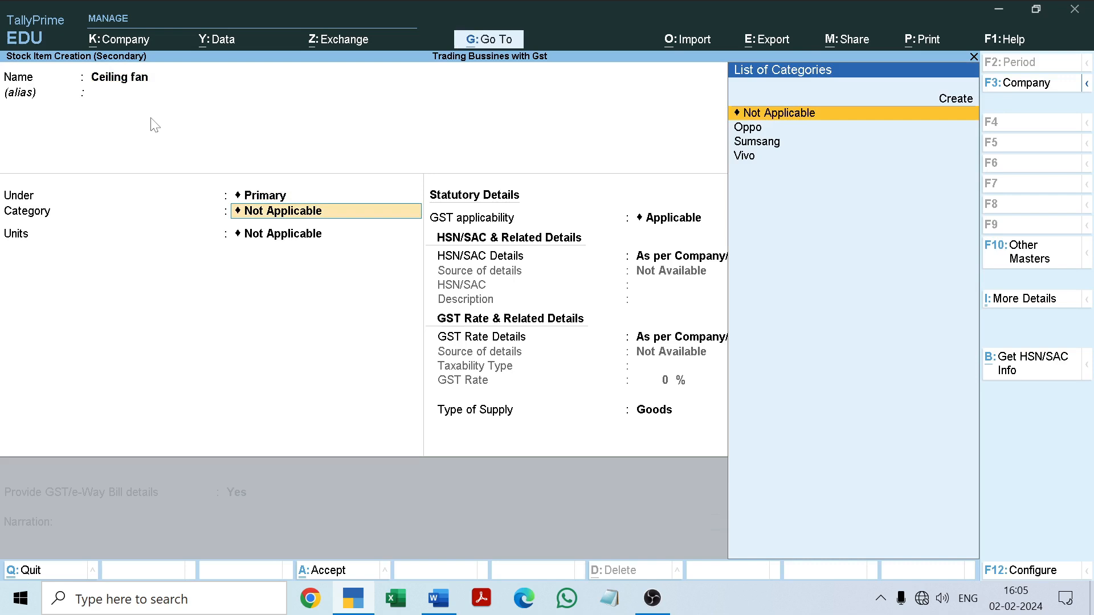
{"action": "key", "text": "Down"}
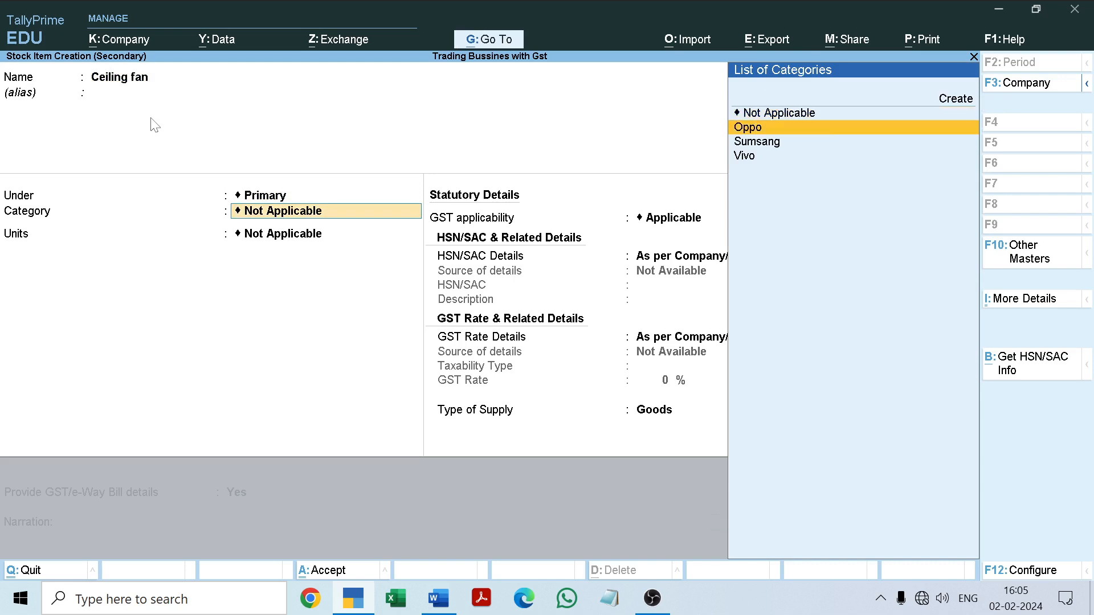
{"action": "key", "text": "Up"}
{"action": "key", "text": "Return"}
{"action": "key", "text": "Down"}
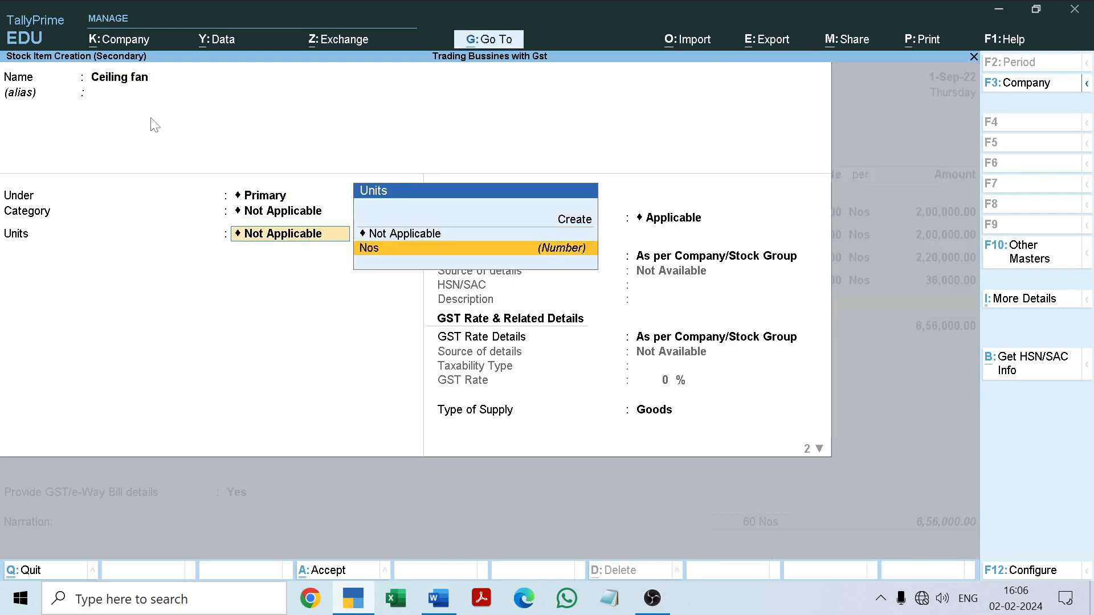
{"action": "key", "text": "Return"}
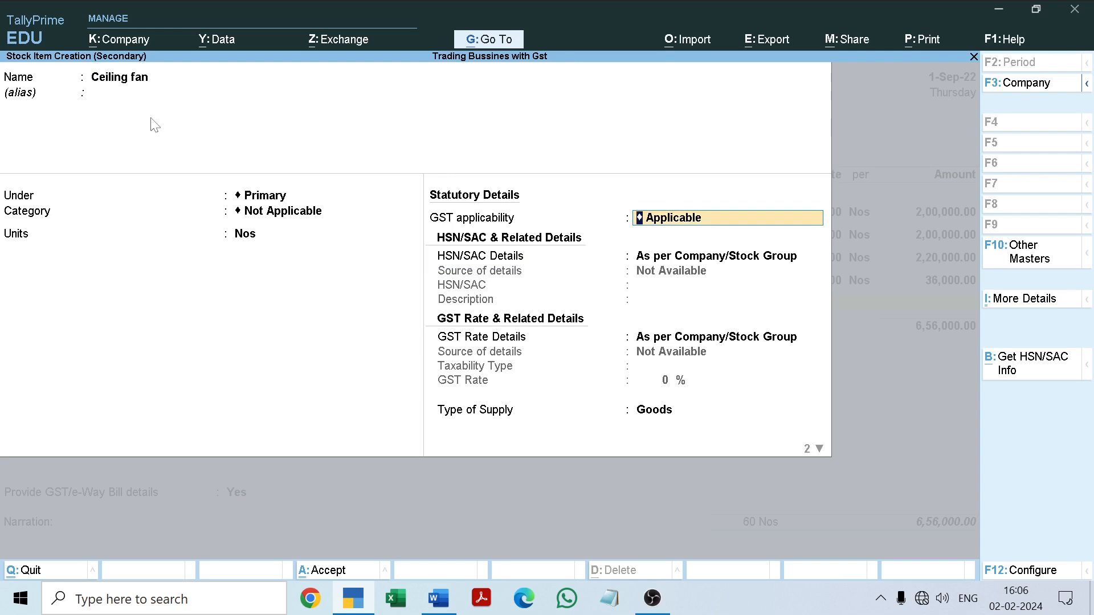
Keep GST applicable for Ceiling fan, choose Specify Details Here for HSN/SAC, and enter code 84145120 copied from the Word table.
{"action": "key", "text": "Return"}
{"action": "key", "text": "Down"}
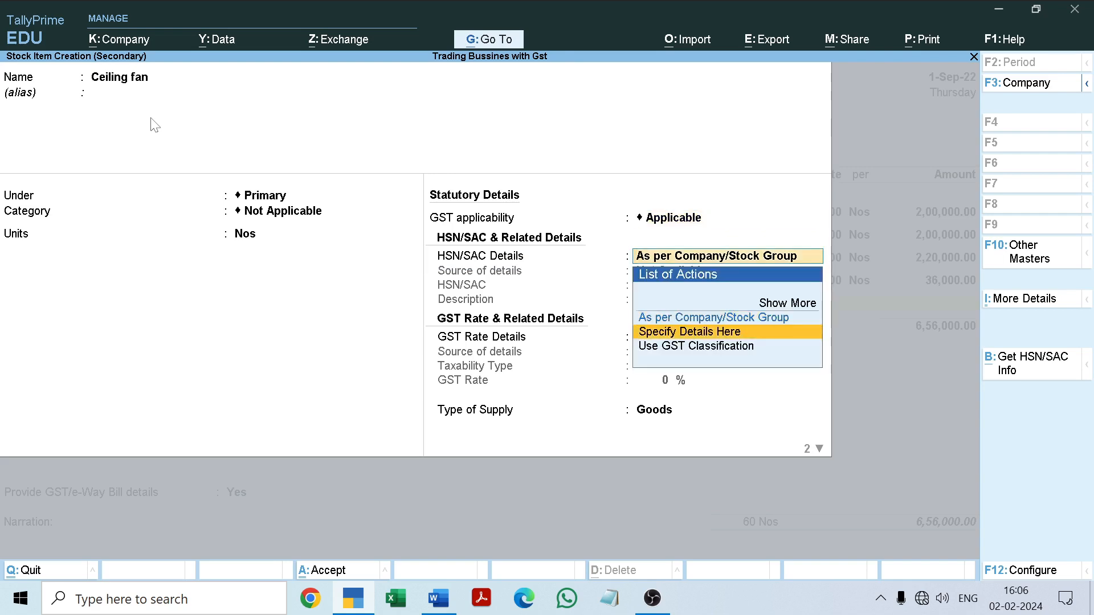
{"action": "key", "text": "Return"}
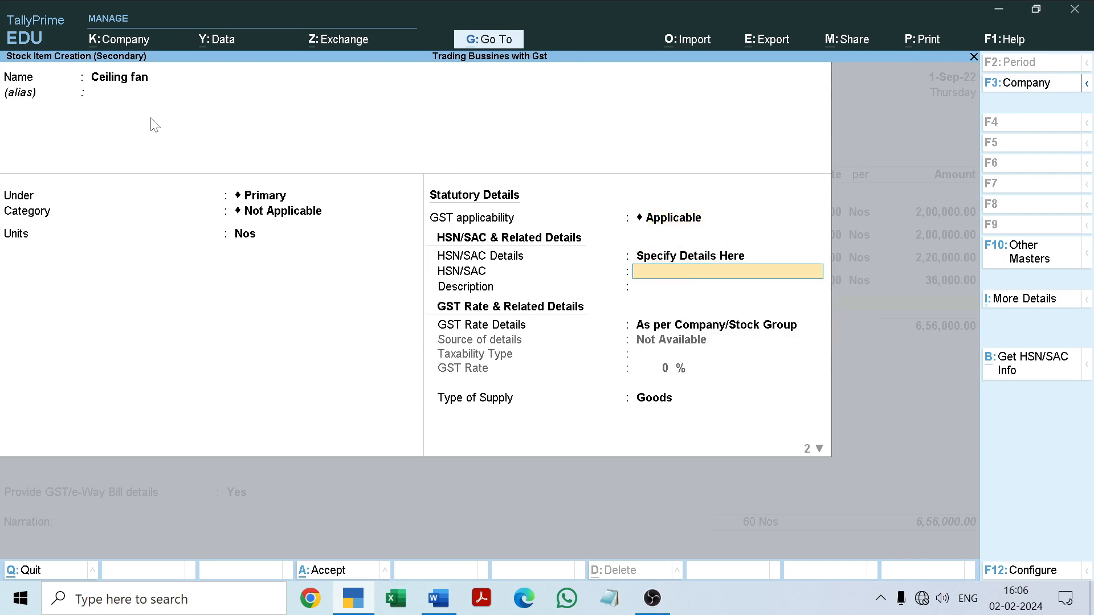
{"action": "left_click", "coordinate": [450, 603]}
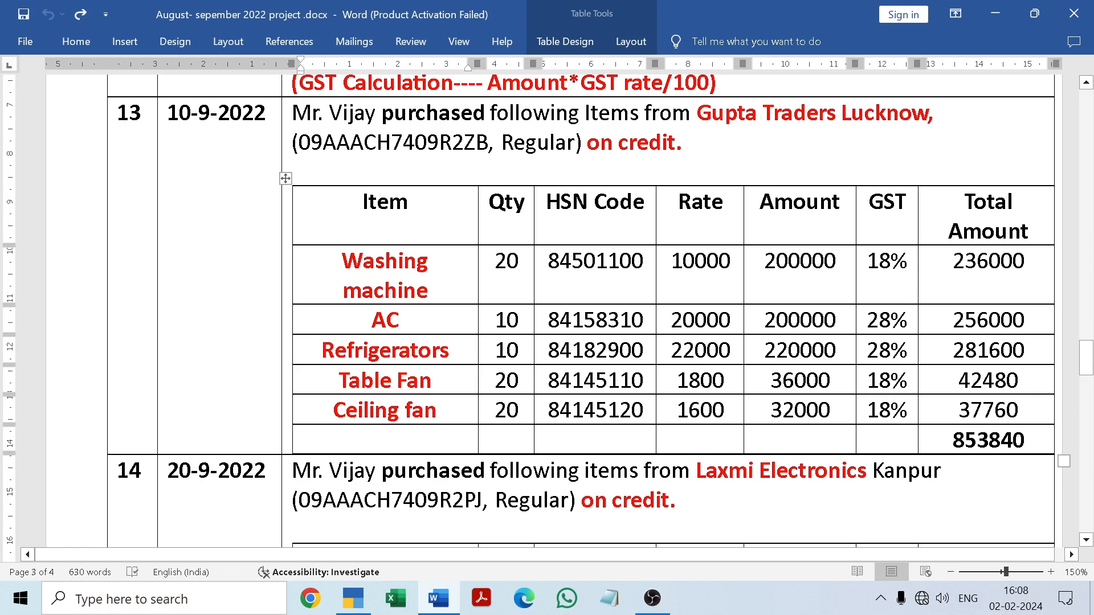
{"action": "left_click", "coordinate": [440, 602]}
{"action": "left_click", "coordinate": [439, 603]}
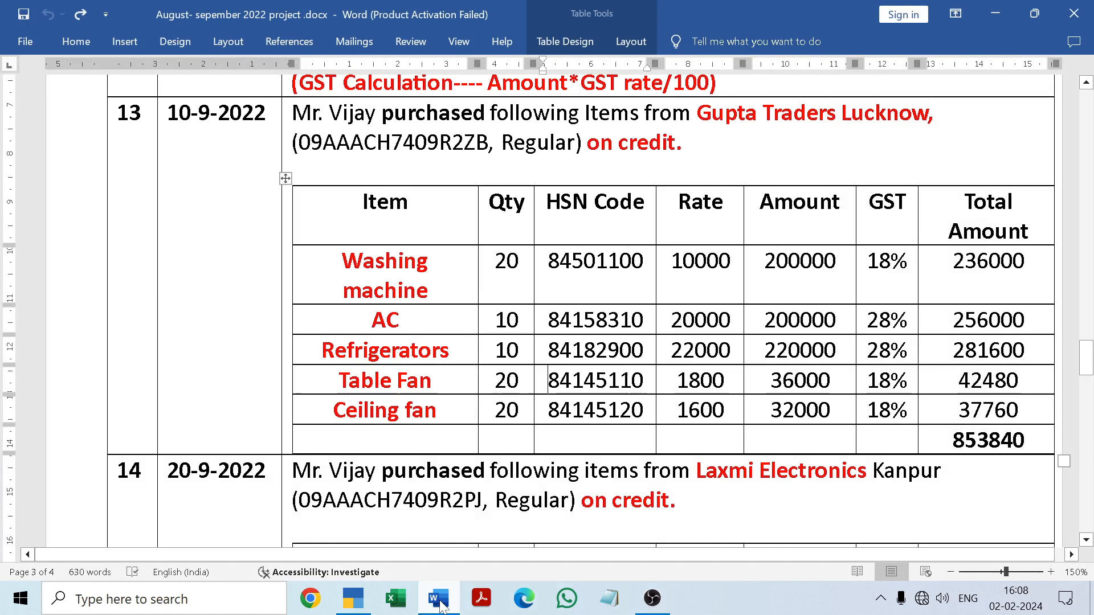
{"action": "left_click_drag", "start_coordinate": [547, 412], "coordinate": [644, 411]}
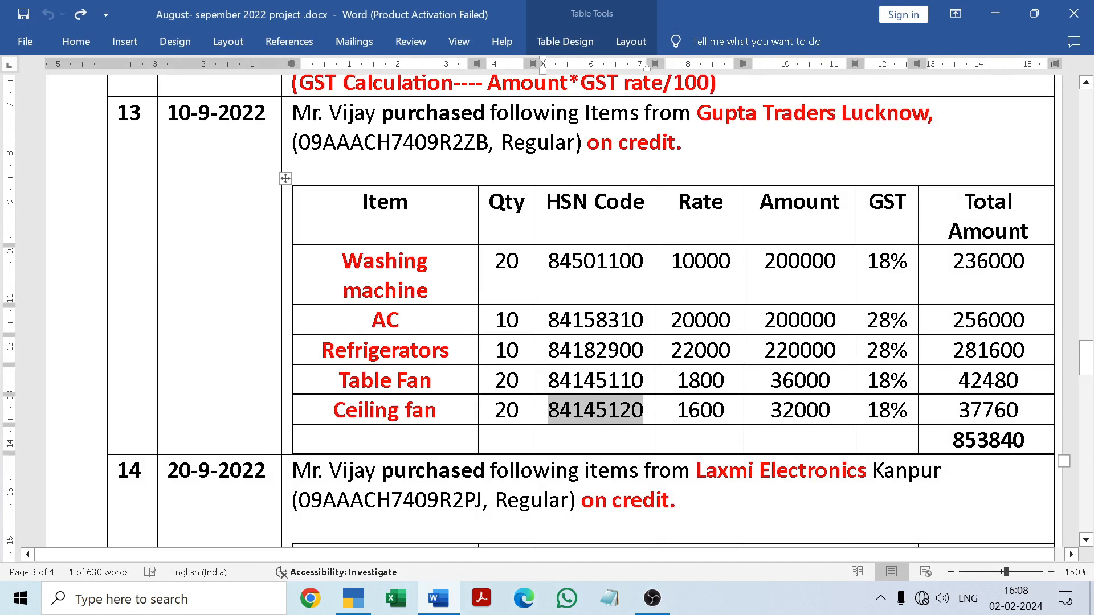
{"action": "left_click", "coordinate": [438, 604]}
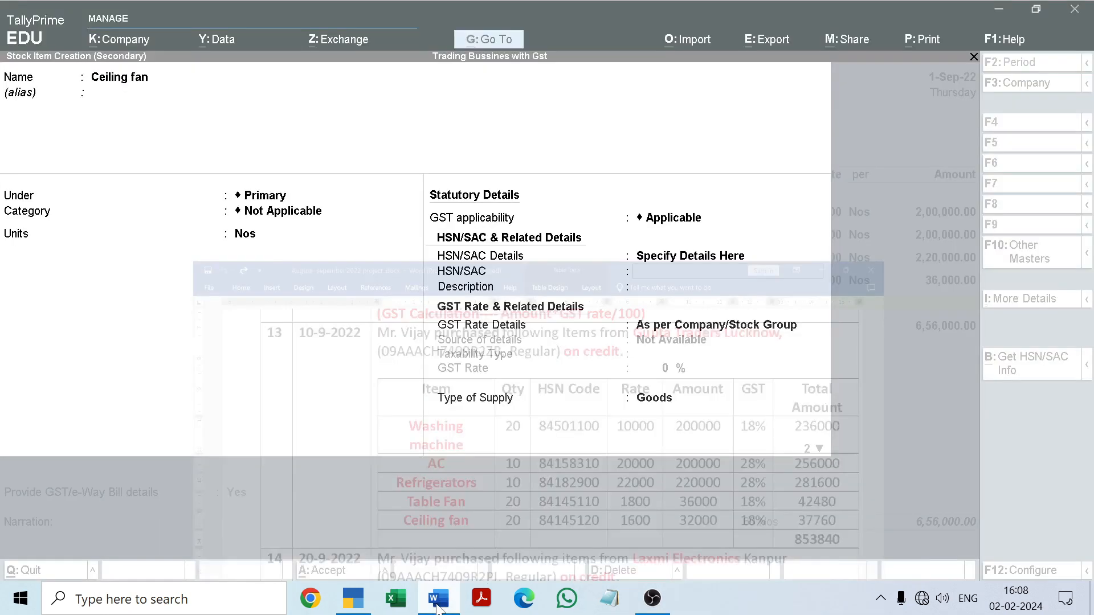
{"action": "key", "text": "ctrl+alt+v"}
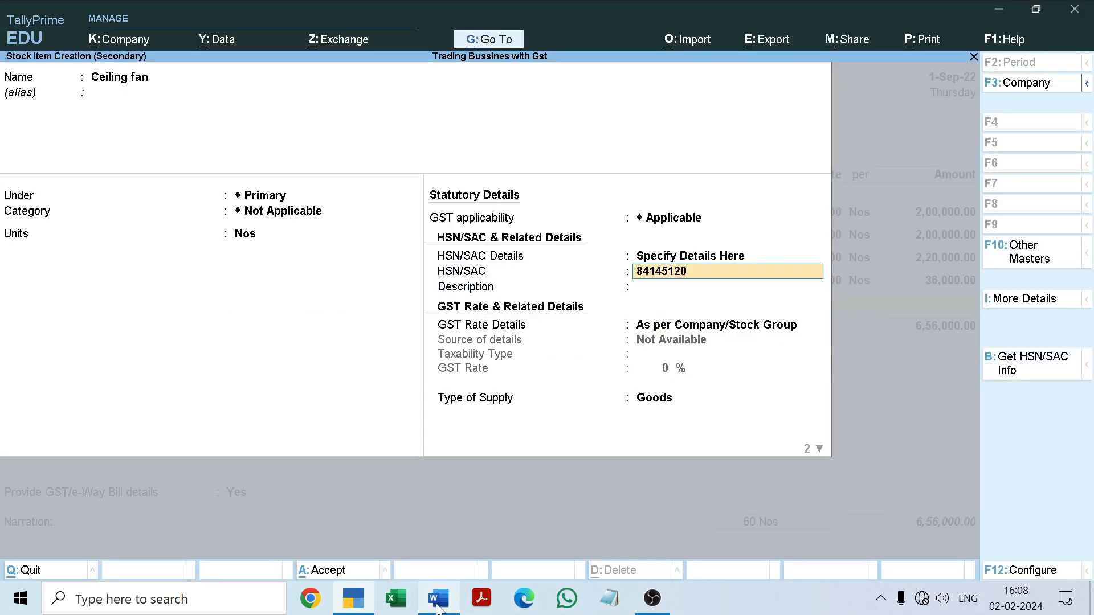
{"action": "key", "text": "Return"}
{"action": "key", "text": "Return"}
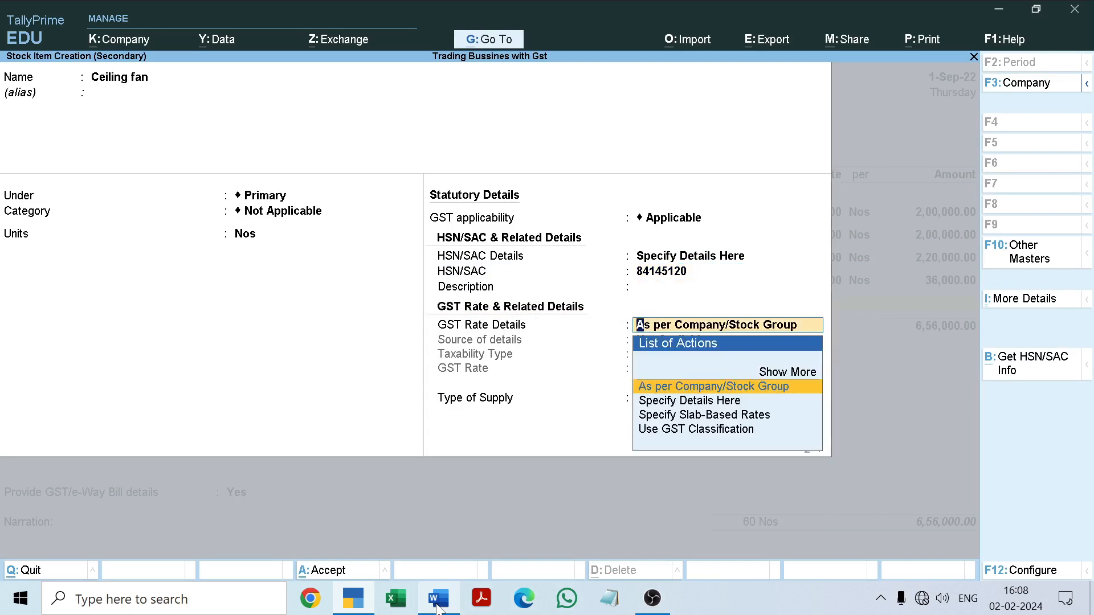
Specify the Ceiling fan's GST rate details here as Taxable at 18%, checking the rate against the Word table.
{"action": "key", "text": "Down"}
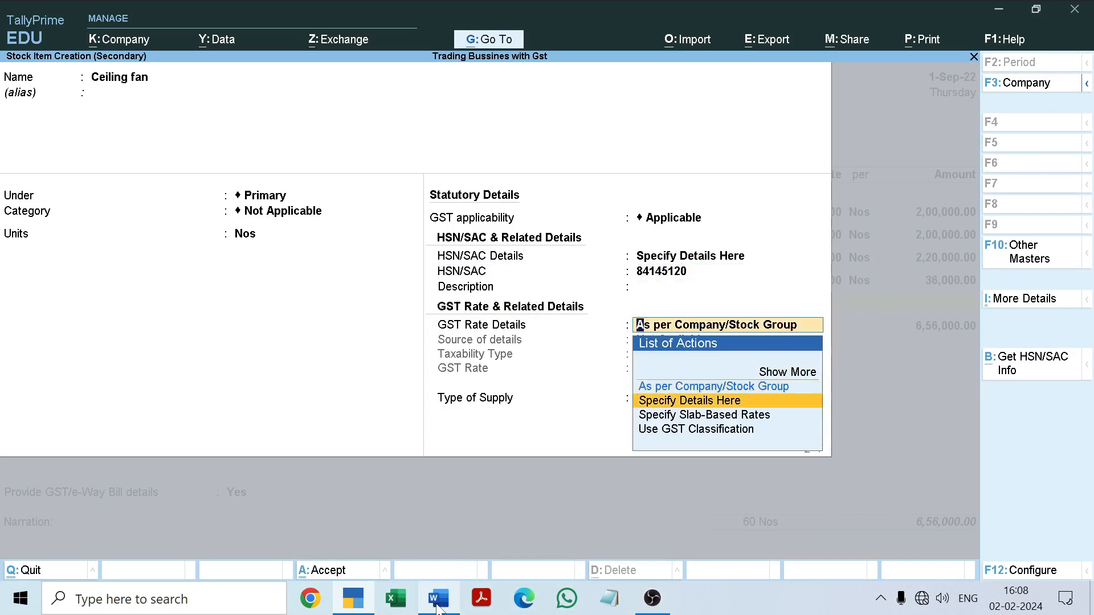
{"action": "key", "text": "Return"}
{"action": "key", "text": "Return"}
{"action": "type", "text": "18"}
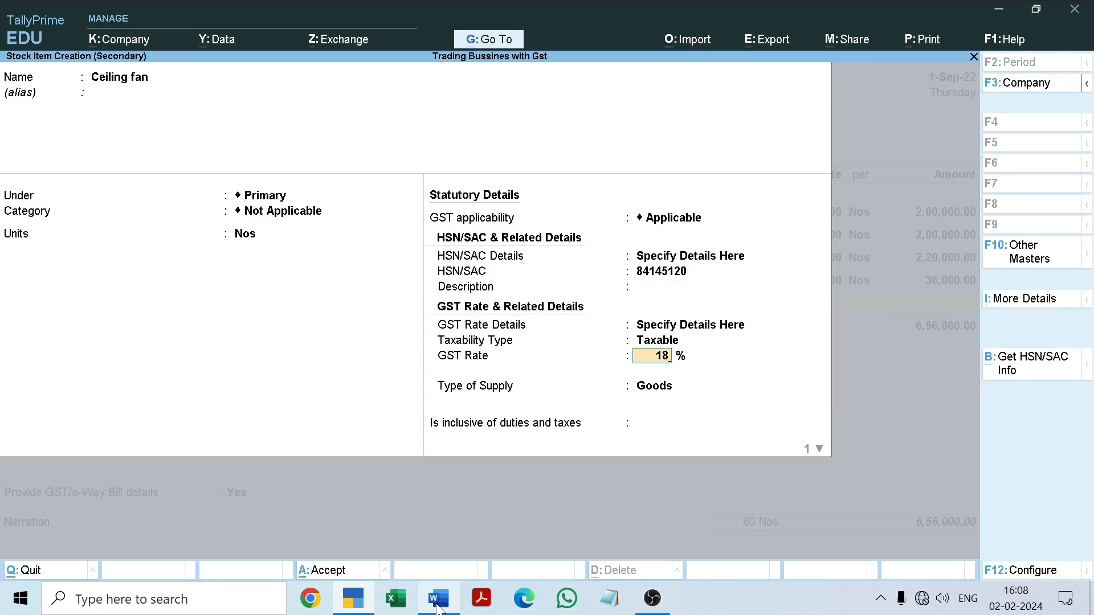
{"action": "left_click", "coordinate": [437, 607]}
{"action": "left_click", "coordinate": [437, 607]}
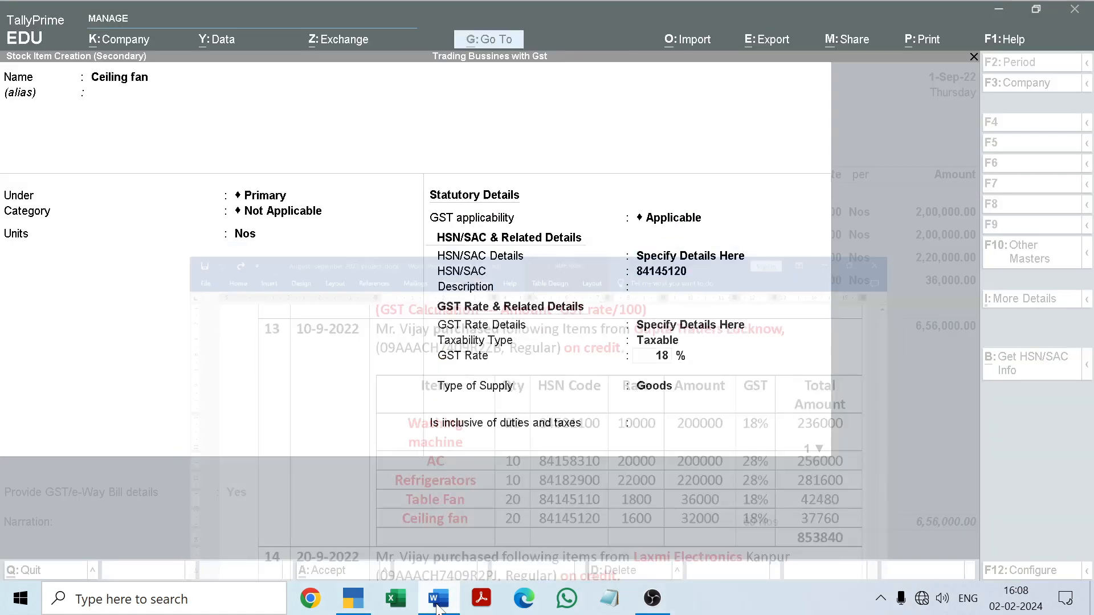
{"action": "key", "text": "Return"}
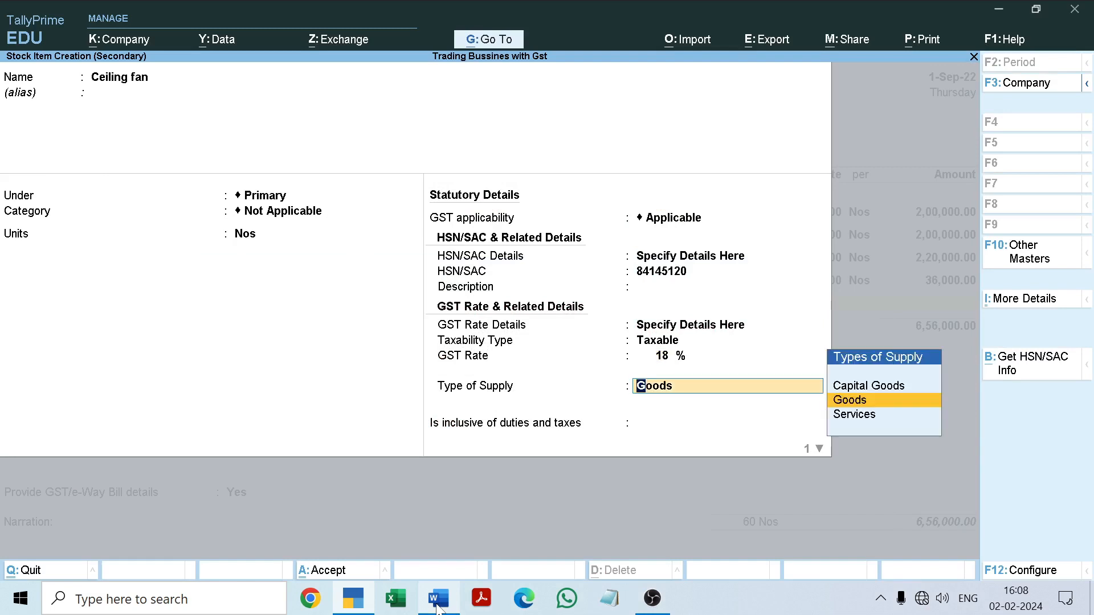
Keep Goods as the Ceiling fan's type of supply and save the stock item.
{"action": "key", "text": "Return"}
{"action": "key", "text": "Return"}
{"action": "key", "text": "Return"}
{"action": "key", "text": "Return"}
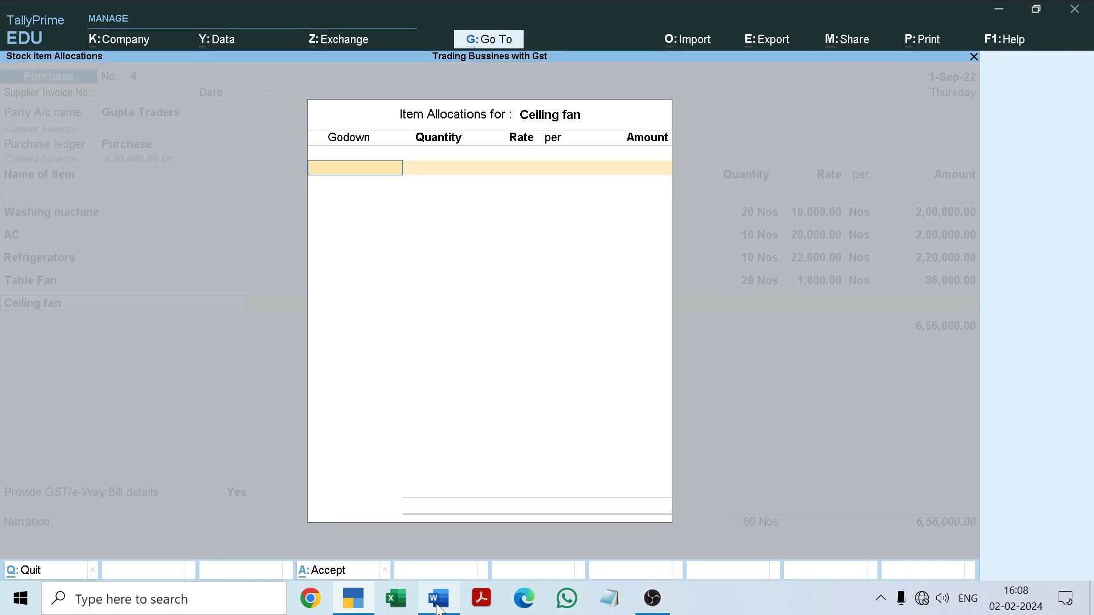
Allocate 20 Nos of Ceiling fan to the Radha Nagar godown, taking the quantity from the Word table.
{"action": "type", "text": "R"}
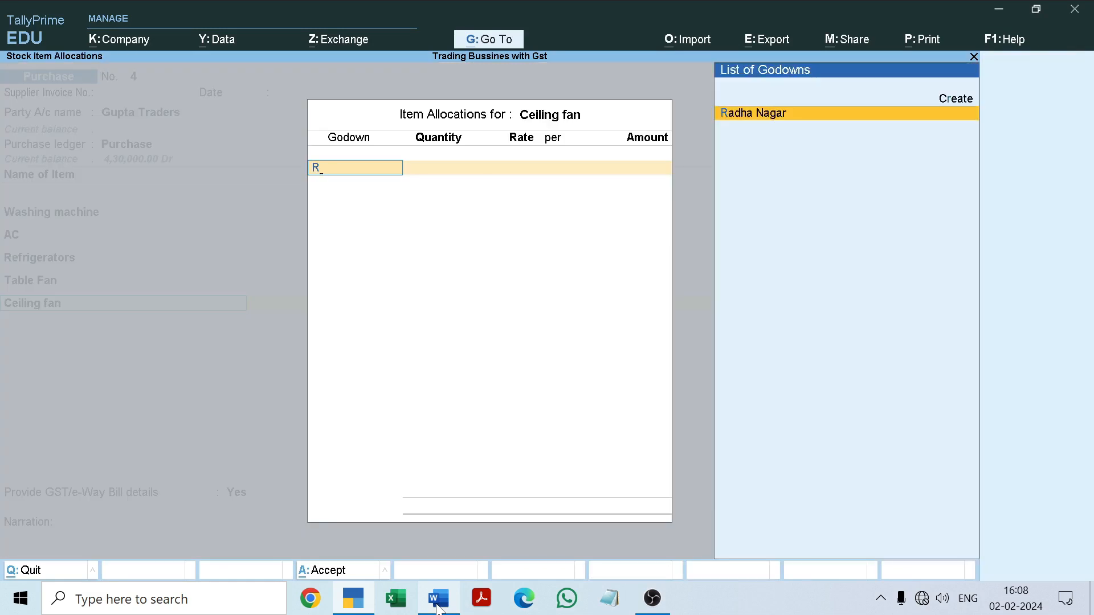
{"action": "key", "text": "Return"}
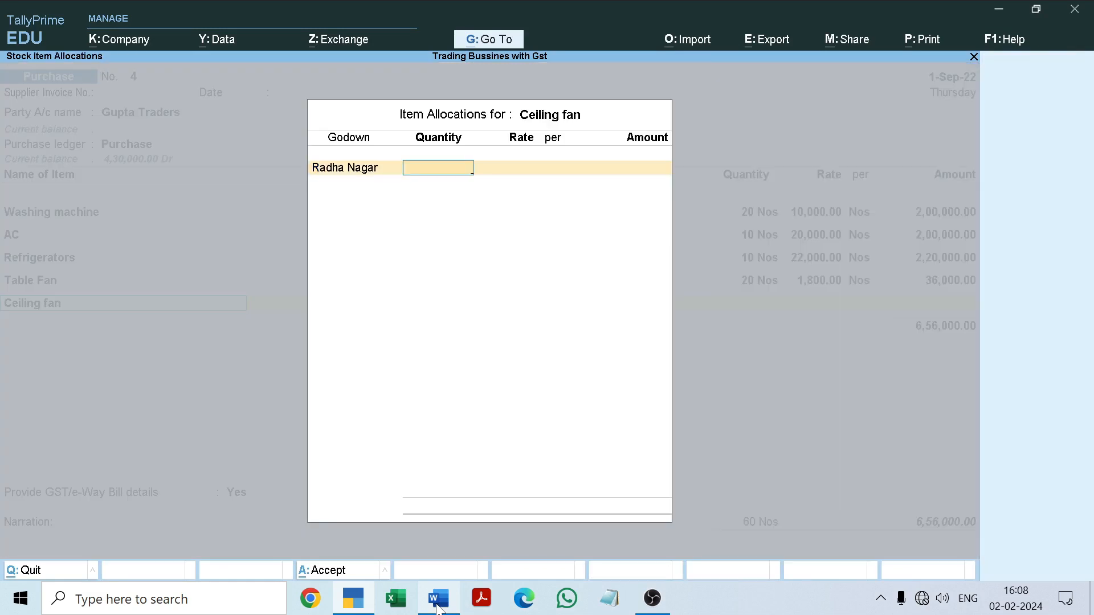
{"action": "left_click", "coordinate": [438, 610]}
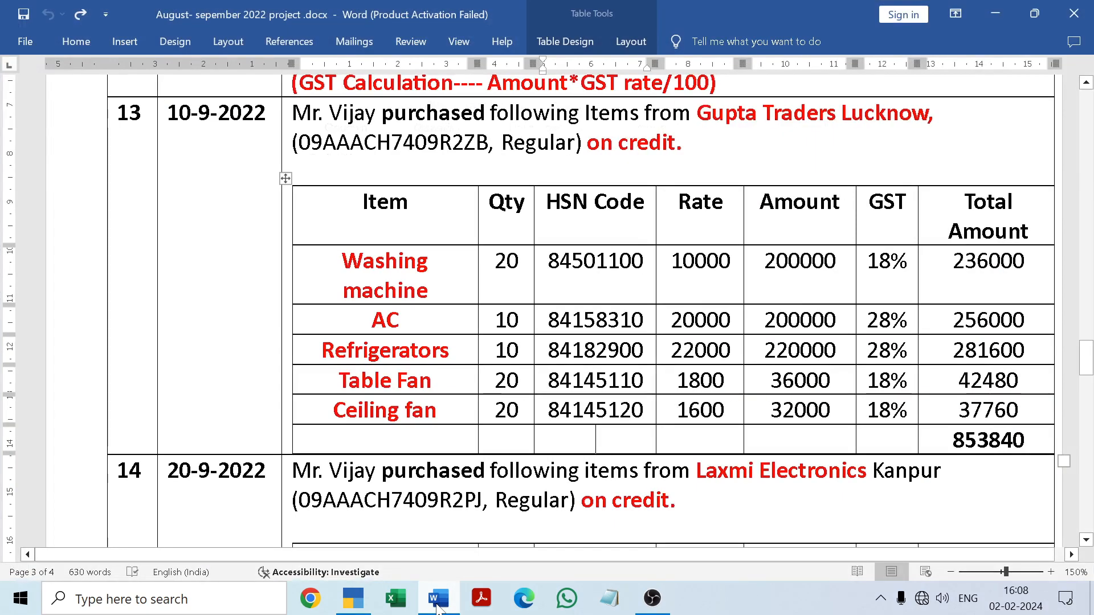
{"action": "left_click", "coordinate": [438, 610]}
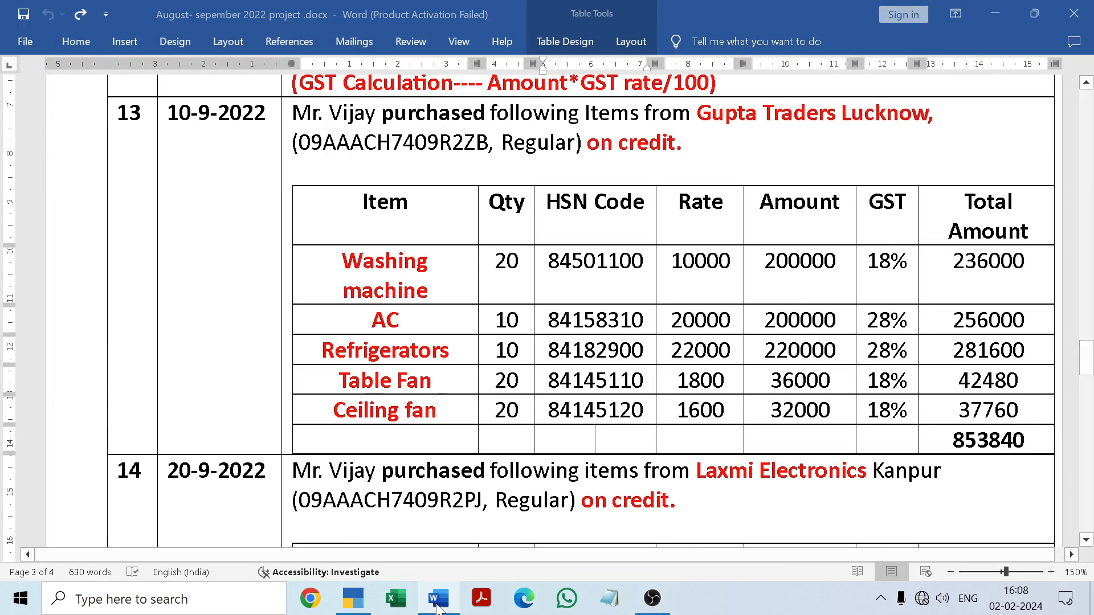
{"action": "type", "text": "20 Nos"}
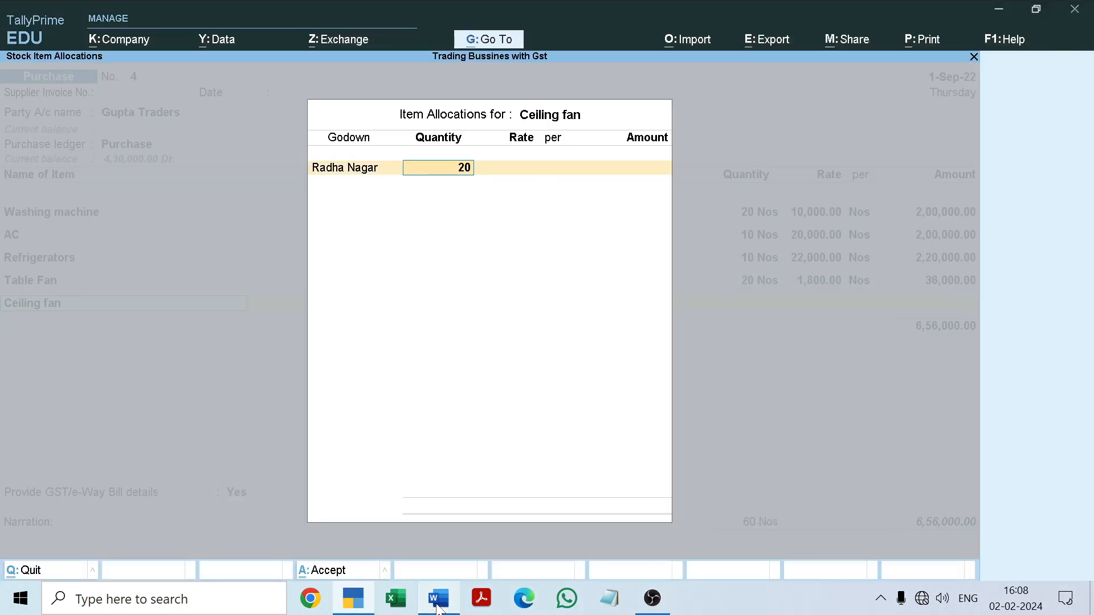
{"action": "key", "text": "Return"}
Set the Ceiling fan allocation's rate to 1600 per Nos and complete the allocation.
{"action": "type", "text": "1600"}
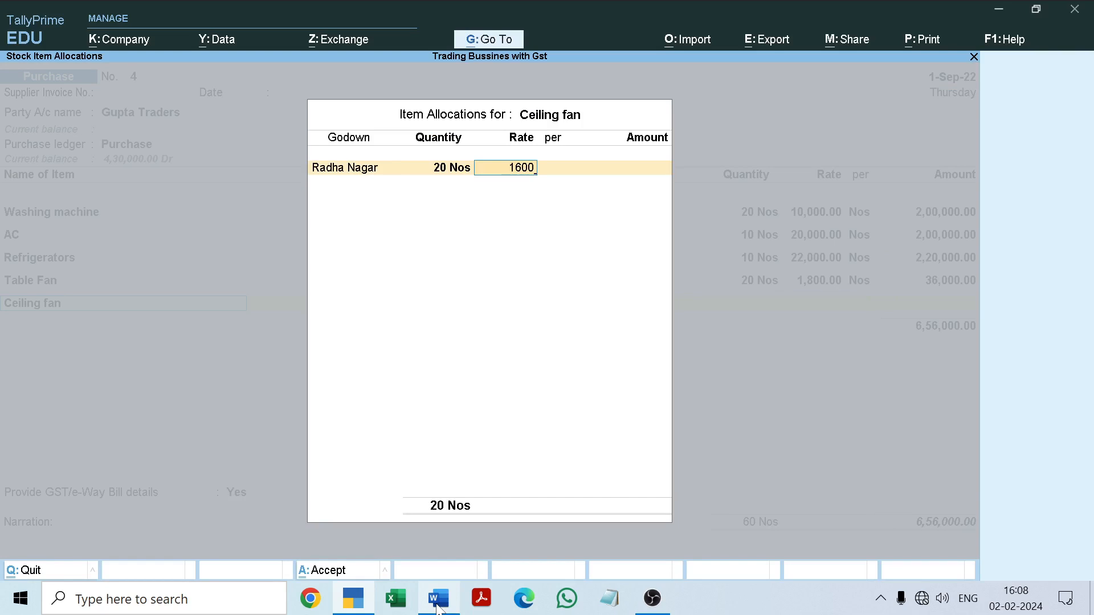
{"action": "key", "text": "Return"}
{"action": "key", "text": "Return"}
{"action": "key", "text": "Return"}
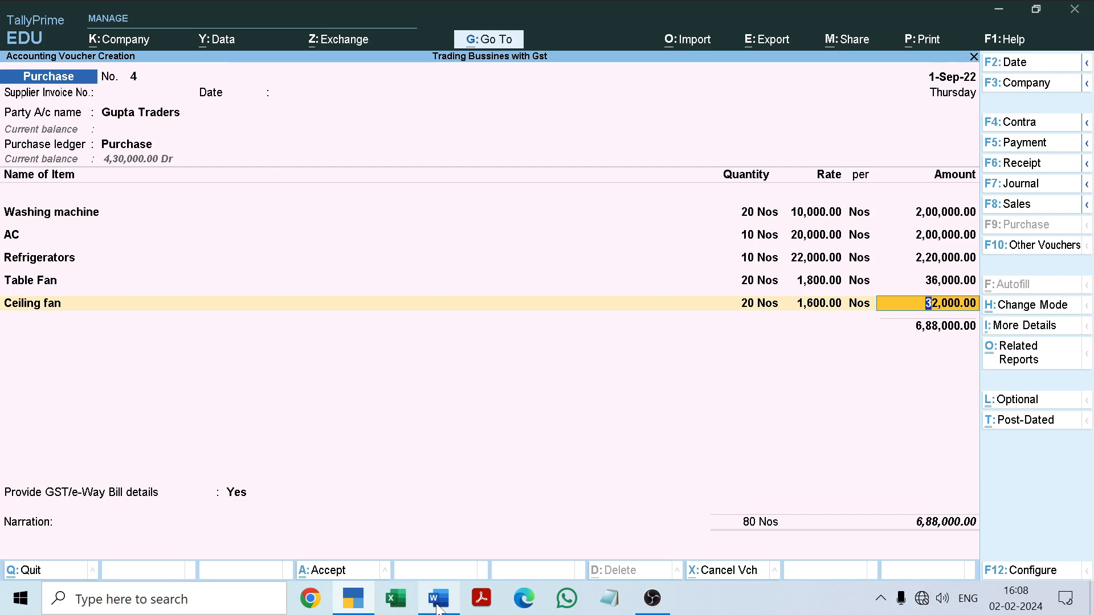
Accept the Ceiling fan line's amount and its default GST rate and HSN/SAC details.
{"action": "key", "text": "Return"}
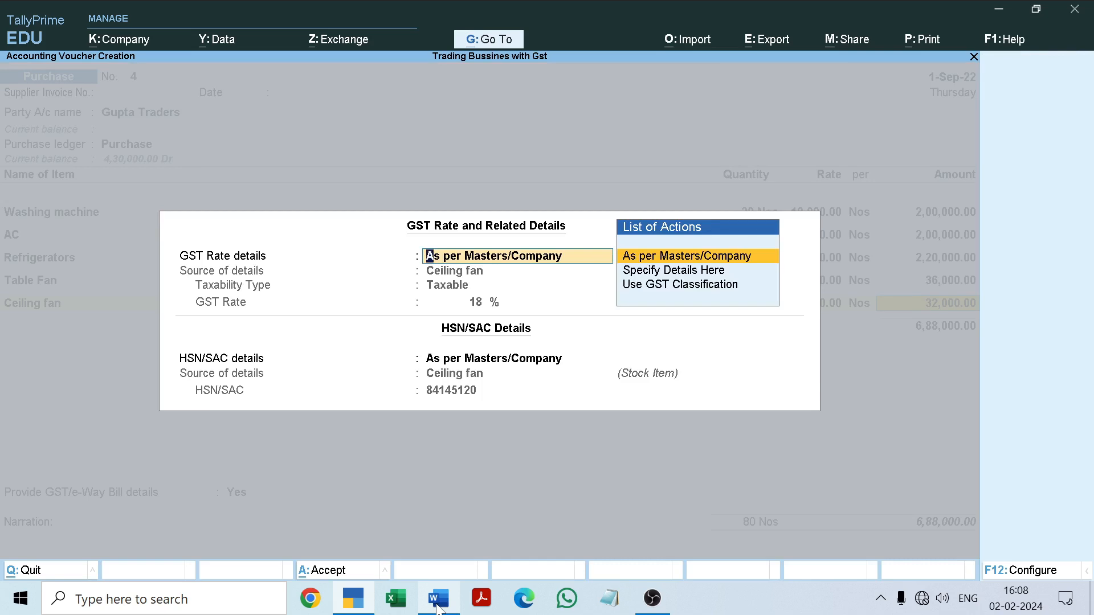
{"action": "key", "text": "Return"}
{"action": "key", "text": "Return"}
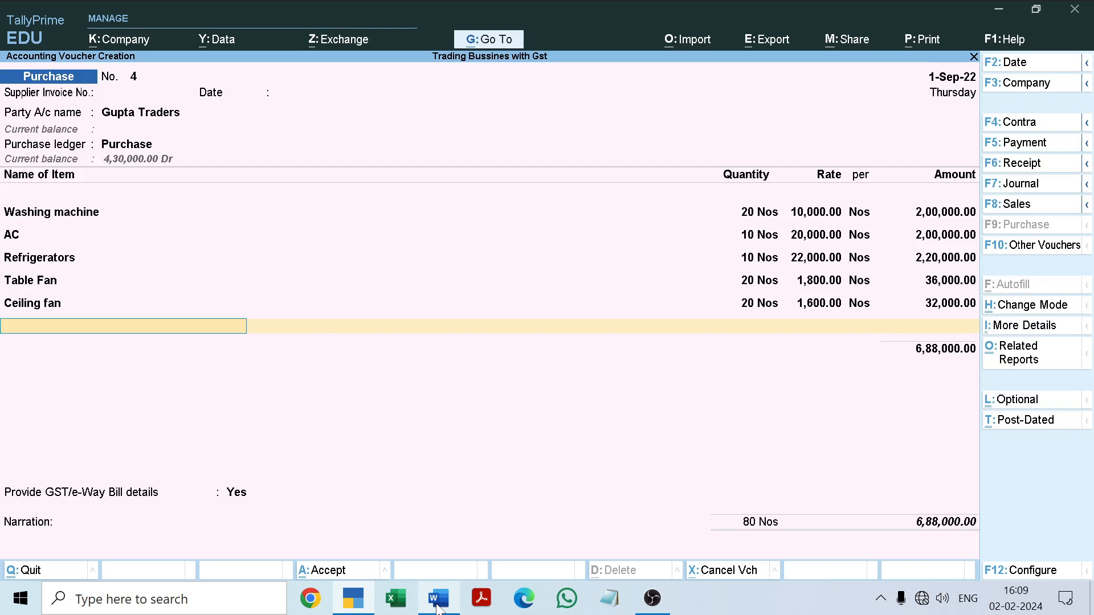
Check the item list against the Word table, end it, and add the CGST and SGST ledgers with their calculated amounts.
{"action": "left_click", "coordinate": [439, 601]}
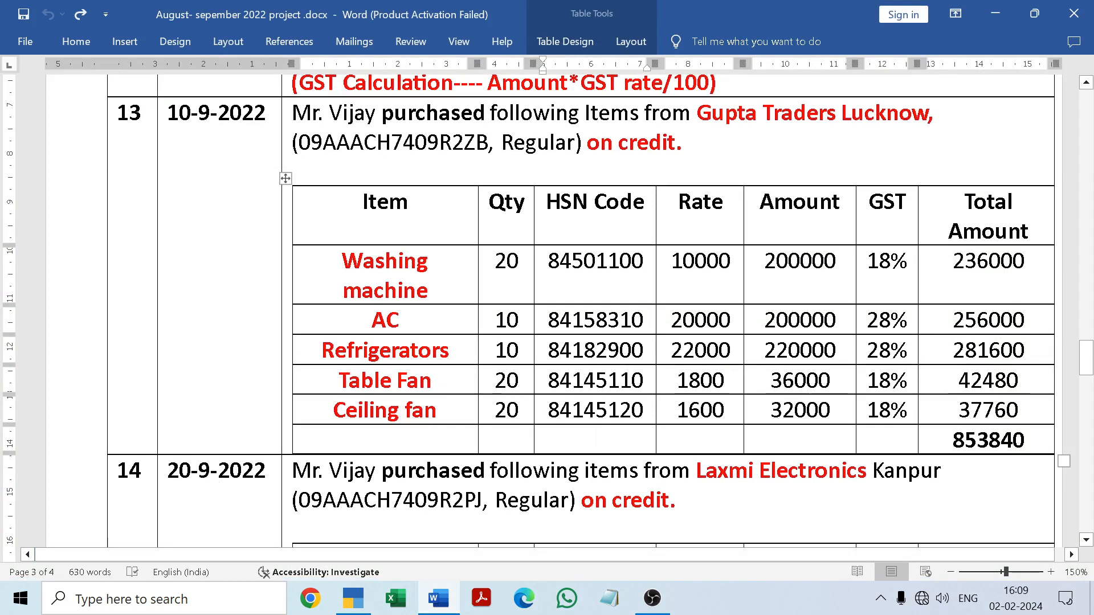
{"action": "left_click", "coordinate": [442, 593]}
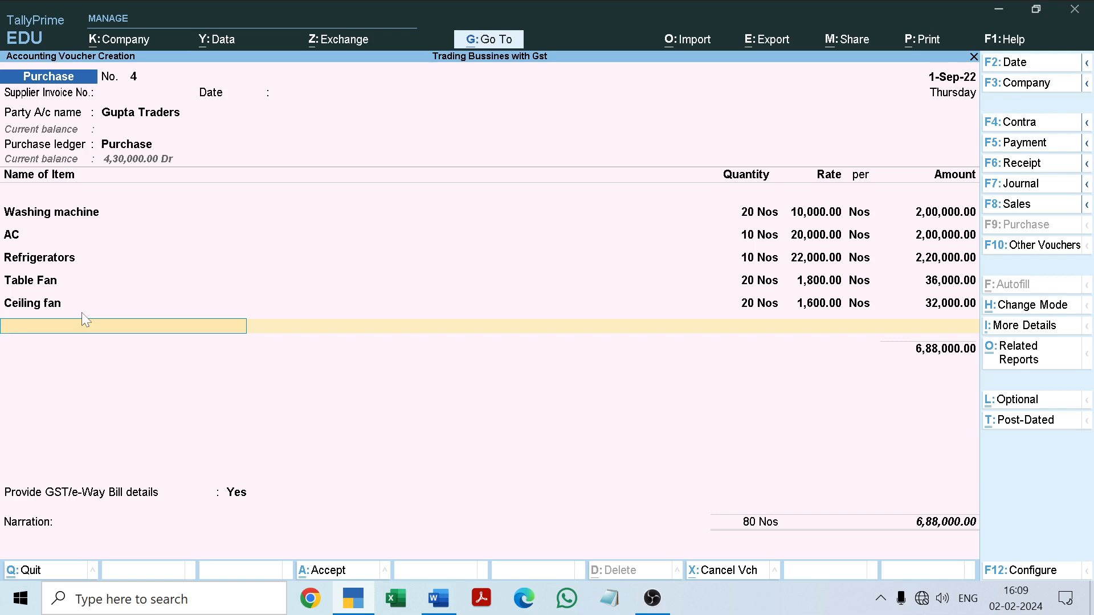
{"action": "key", "text": "Return"}
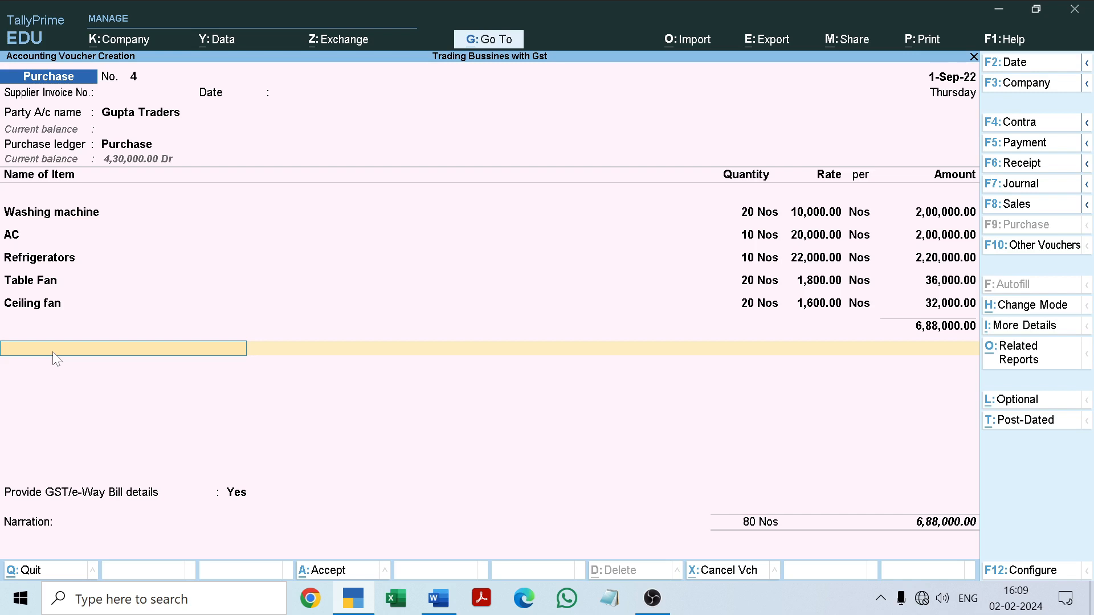
{"action": "type", "text": "C"}
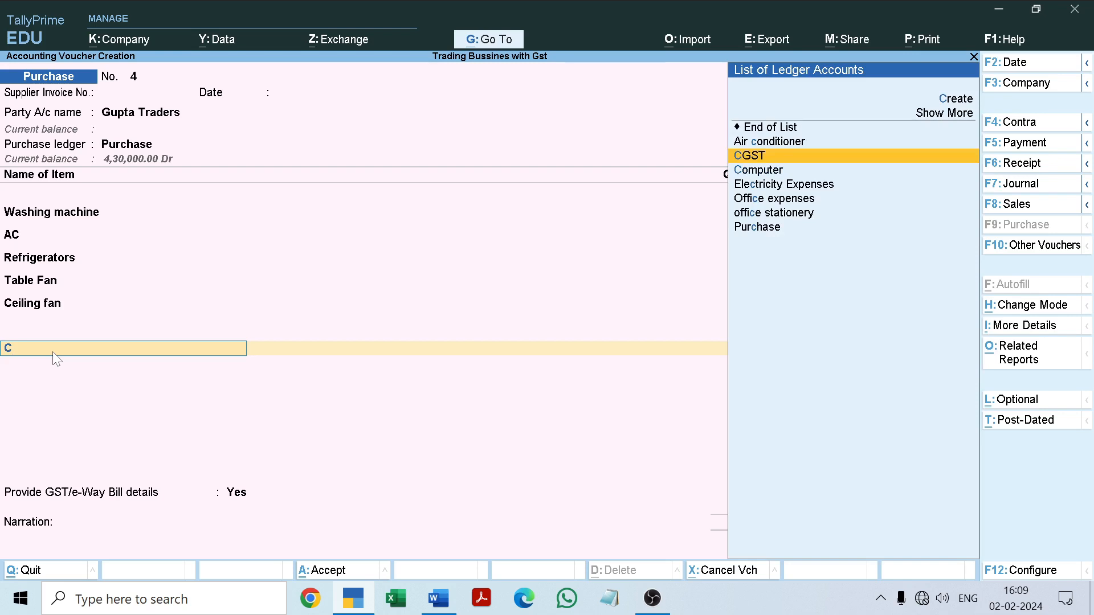
{"action": "key", "text": "Return"}
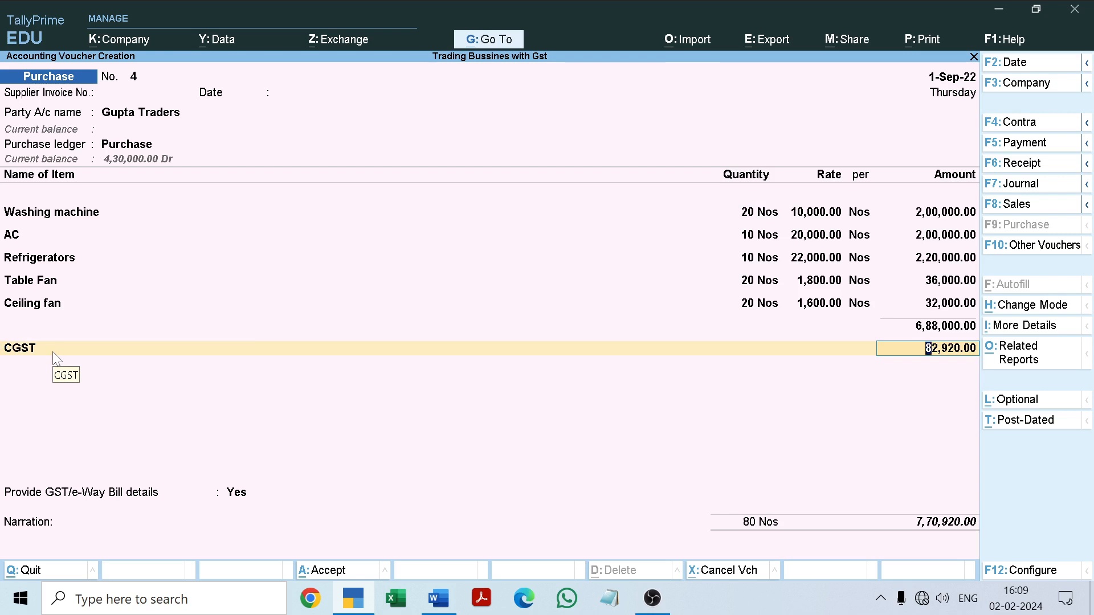
{"action": "key", "text": "Return"}
{"action": "type", "text": "S"}
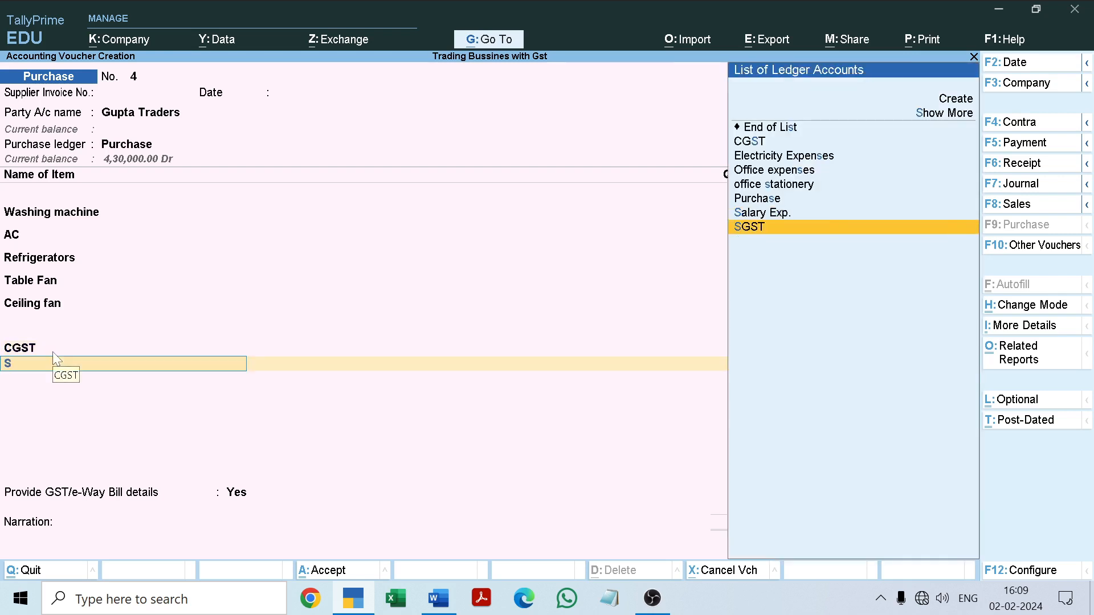
{"action": "key", "text": "Return"}
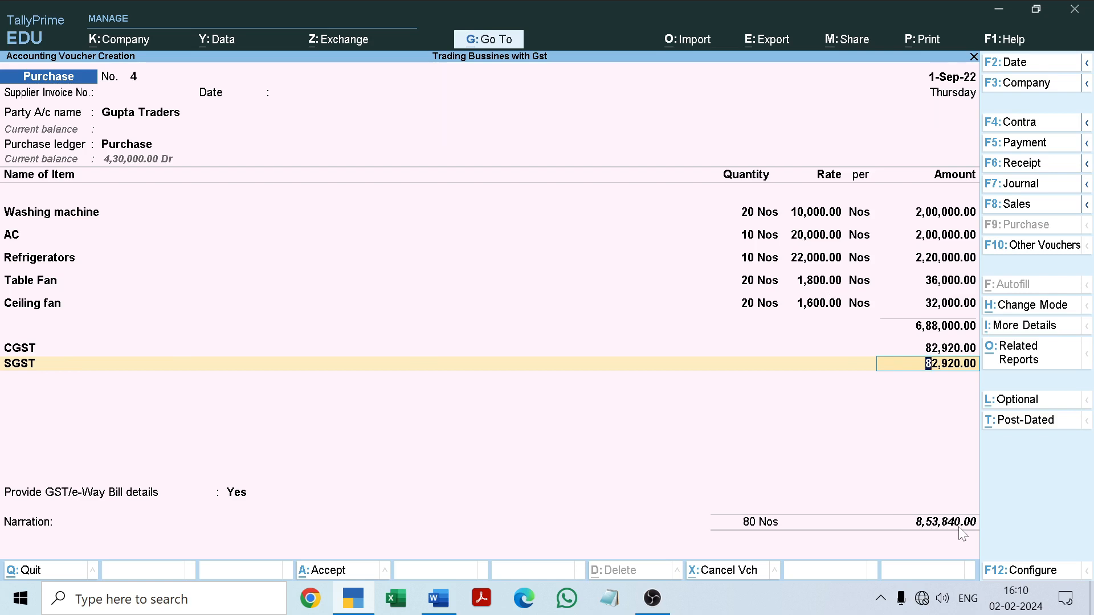
Compare the voucher total with the Word table, end the ledger list, and set Provide GST/e-Way Bill details to No.
{"action": "left_click", "coordinate": [450, 600]}
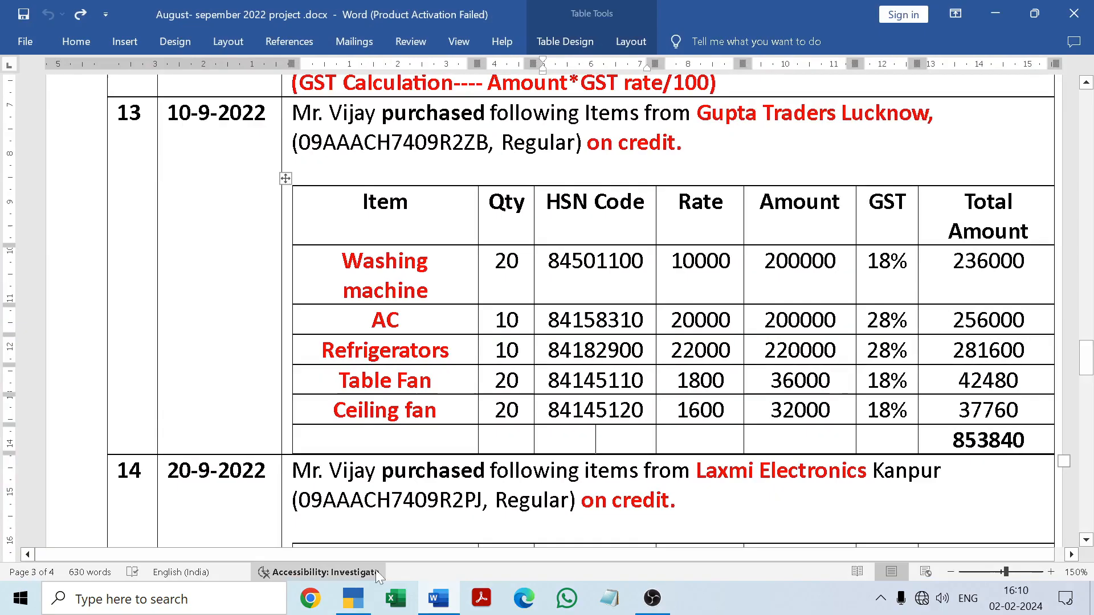
{"action": "left_click", "coordinate": [444, 604]}
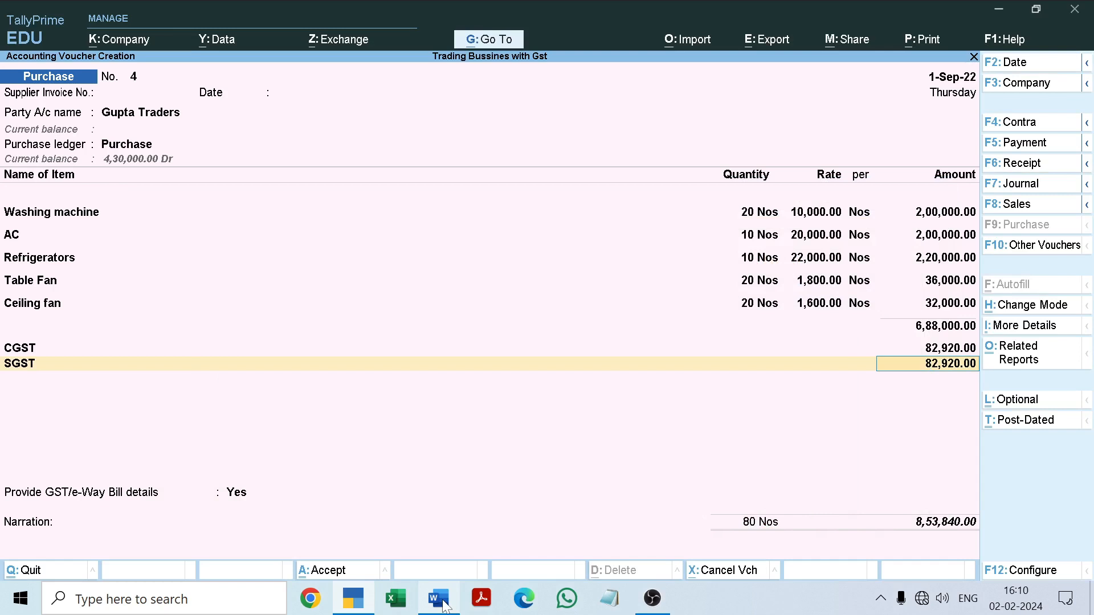
{"action": "key", "text": "Return"}
{"action": "key", "text": "Return"}
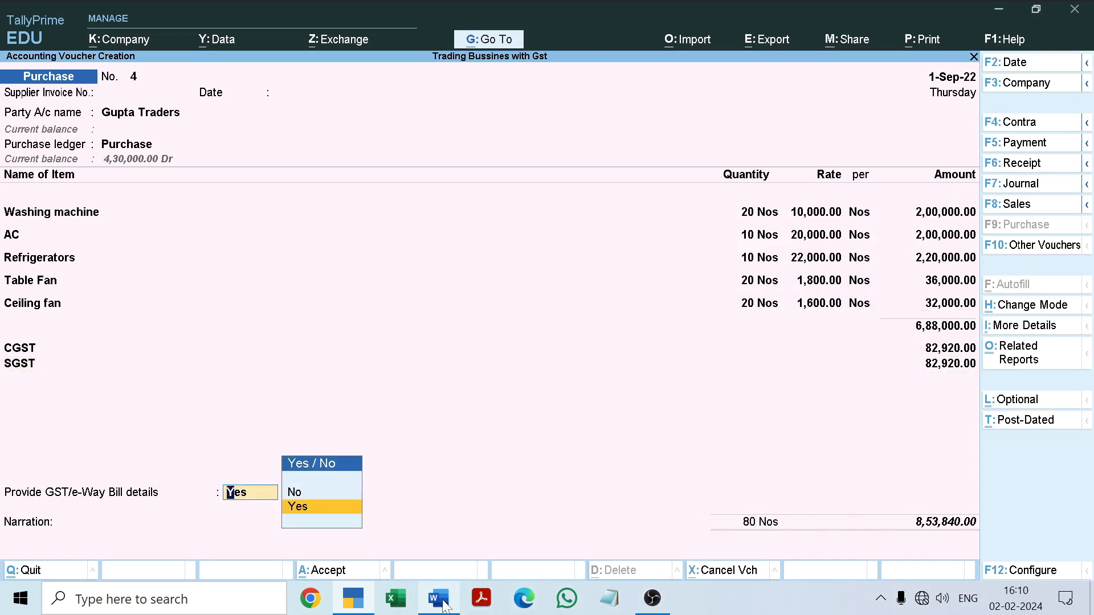
{"action": "key", "text": "Up"}
{"action": "key", "text": "Return"}
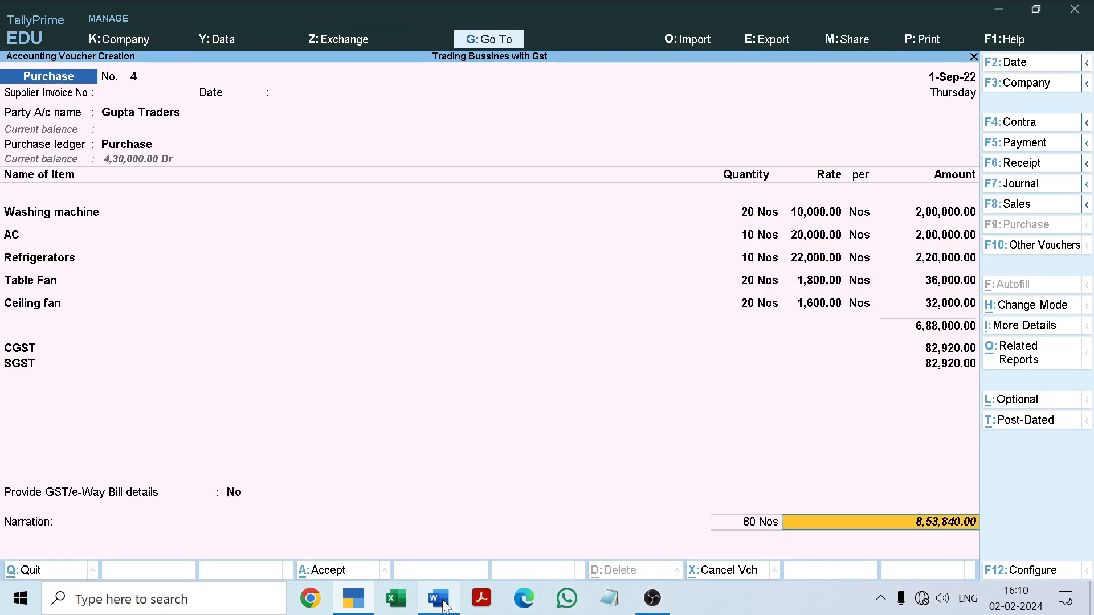
Record the full amount payable to Gupta Traders as New Ref 4, save the purchase voucher and leave voucher creation.
{"action": "key", "text": "Return"}
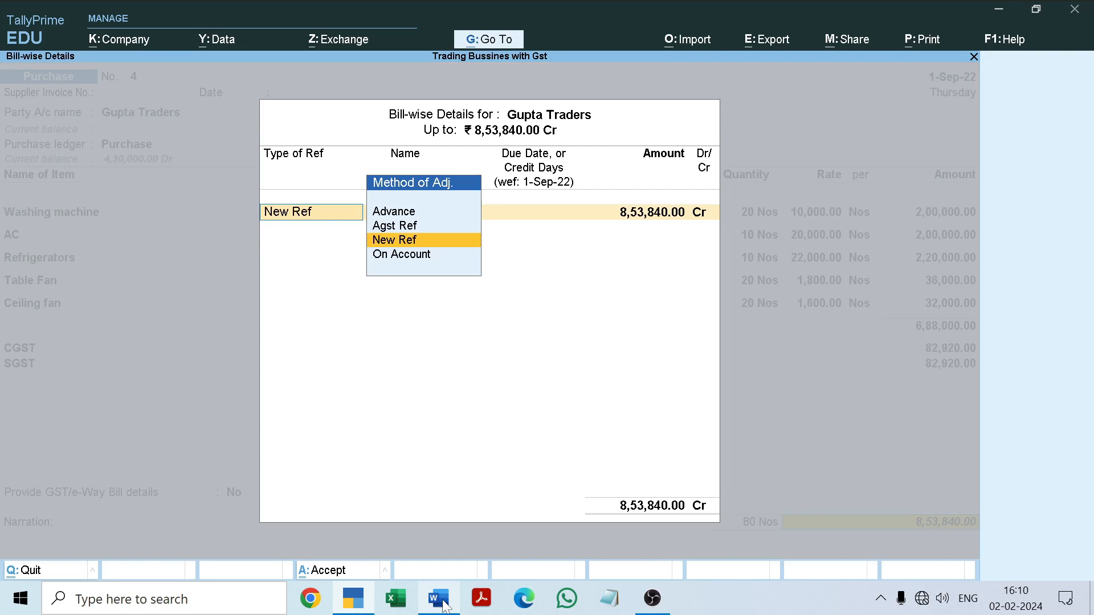
{"action": "key", "text": "Return"}
{"action": "key", "text": "Return"}
{"action": "key", "text": "Return"}
{"action": "key", "text": "Return"}
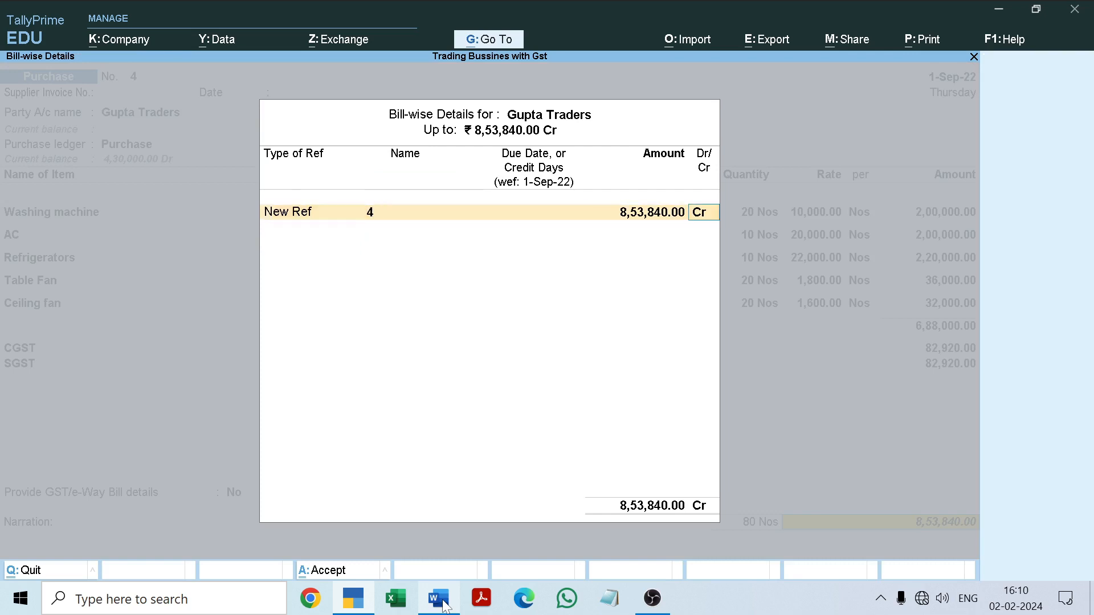
{"action": "key", "text": "Return"}
{"action": "key", "text": "Return"}
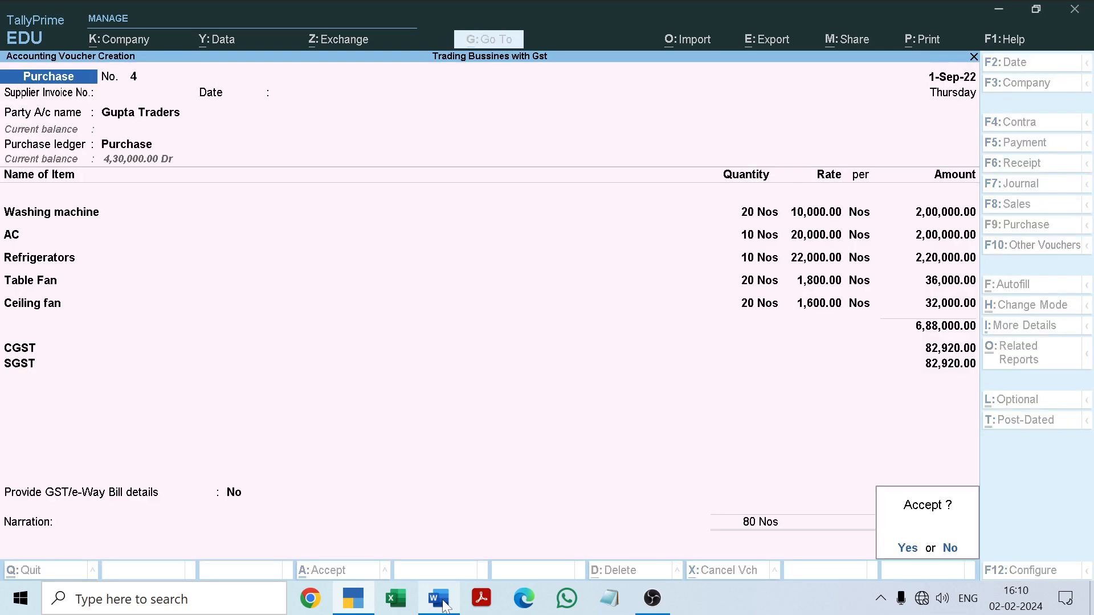
{"action": "key", "text": "Return"}
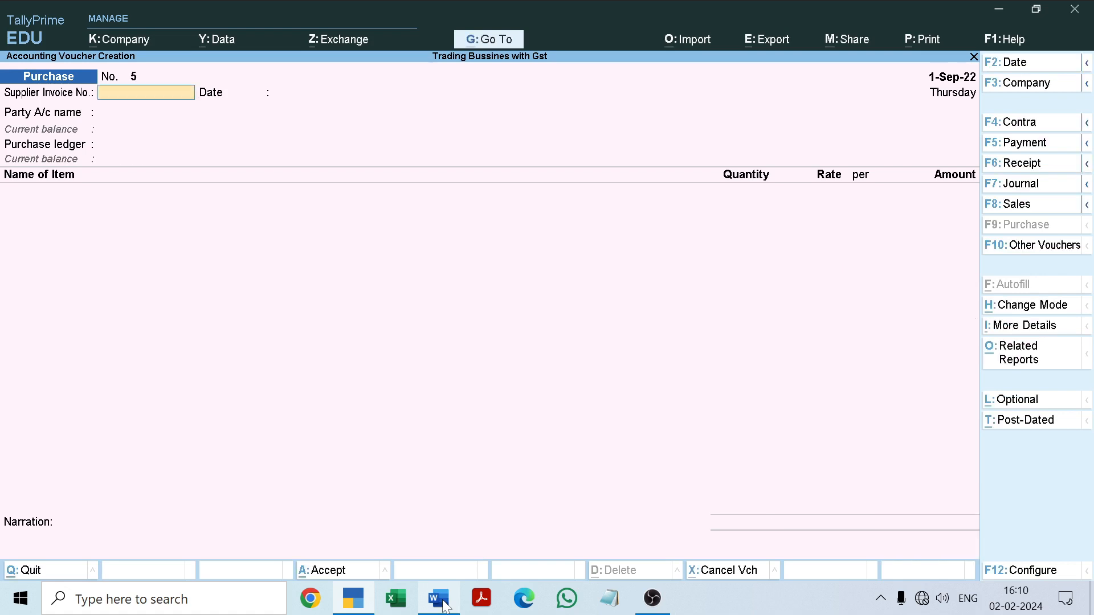
{"action": "key", "text": "Escape"}
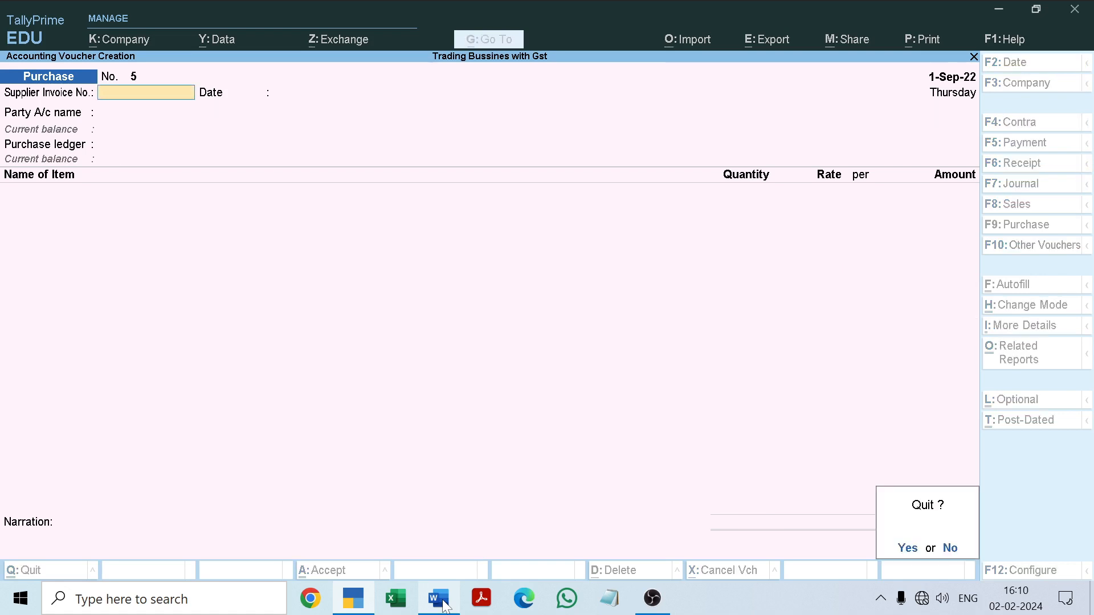
{"action": "key", "text": "Return"}
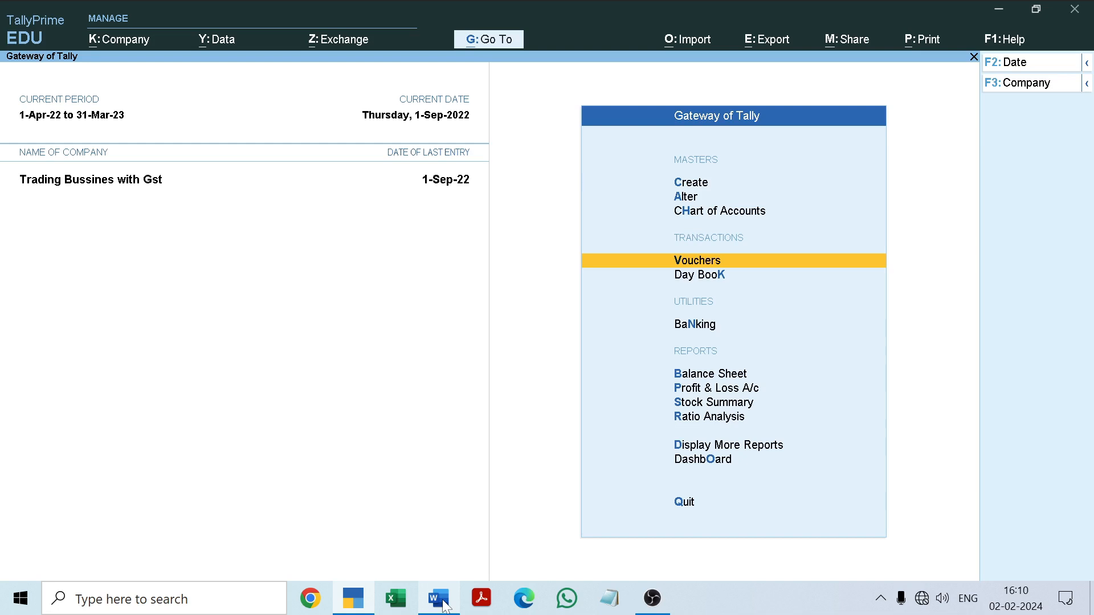
Open the Gupta Traders purchase voucher from the Day Book.
{"action": "key", "text": "Down"}
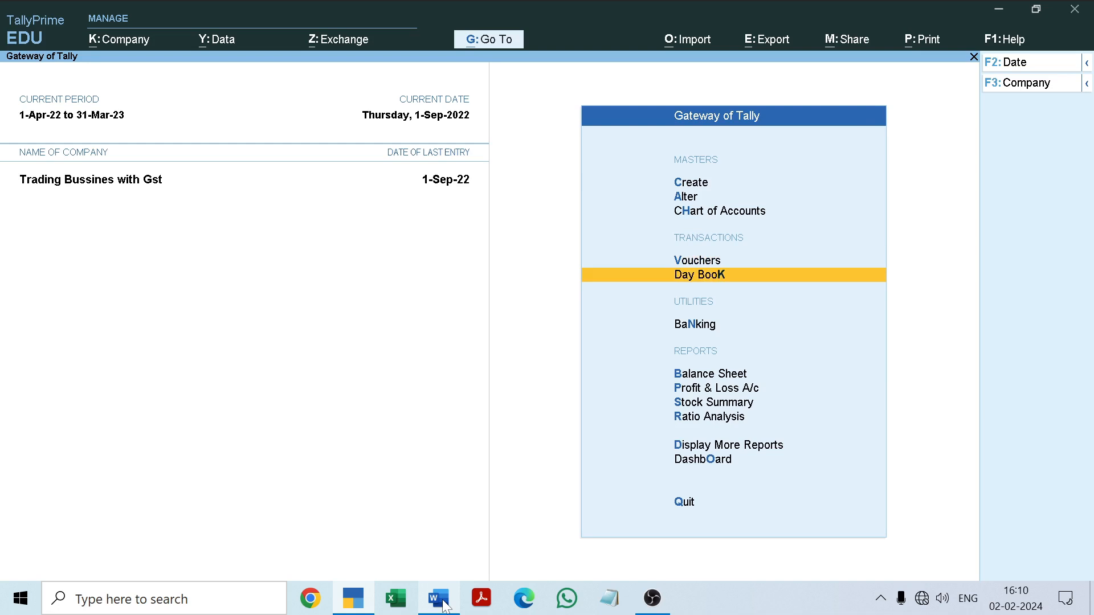
{"action": "key", "text": "Return"}
{"action": "key", "text": "Down"}
{"action": "key", "text": "Down"}
{"action": "key", "text": "Down"}
{"action": "key", "text": "Down"}
{"action": "key", "text": "Down"}
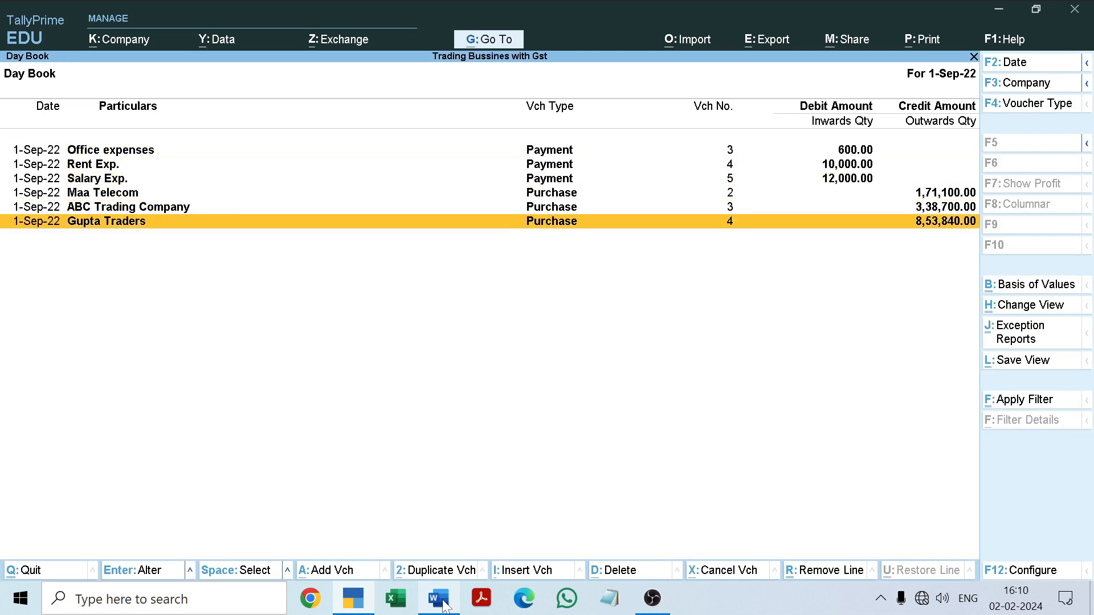
{"action": "key", "text": "Return"}
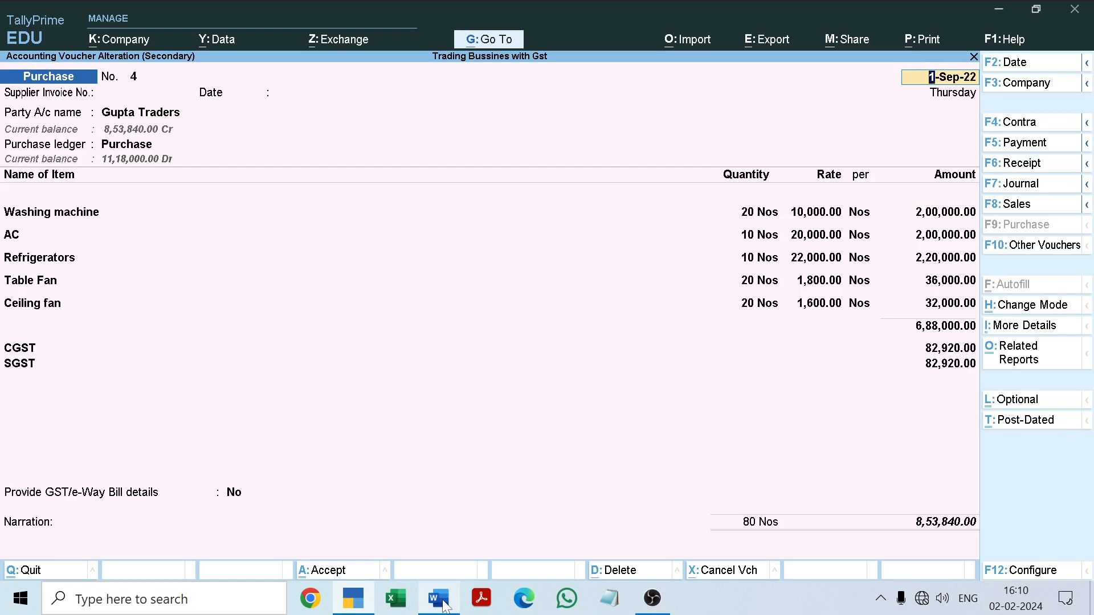
Preview the voucher's printed invoice enlarged, check it down to the signature block, and return to the Gateway of Tally.
{"action": "key", "text": "ctrl"}
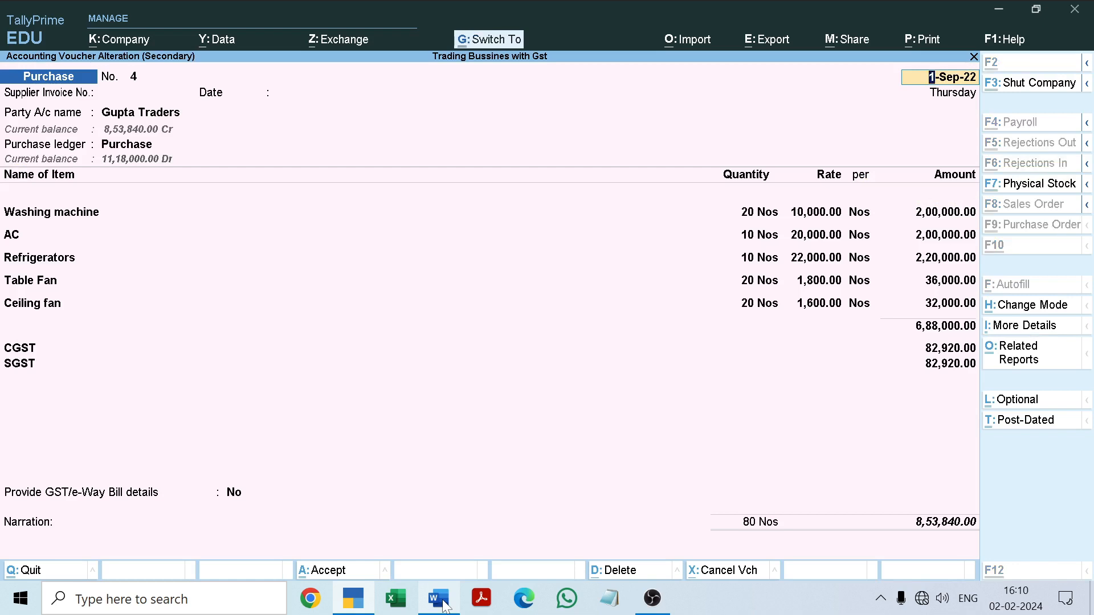
{"action": "key", "text": "ctrl+p"}
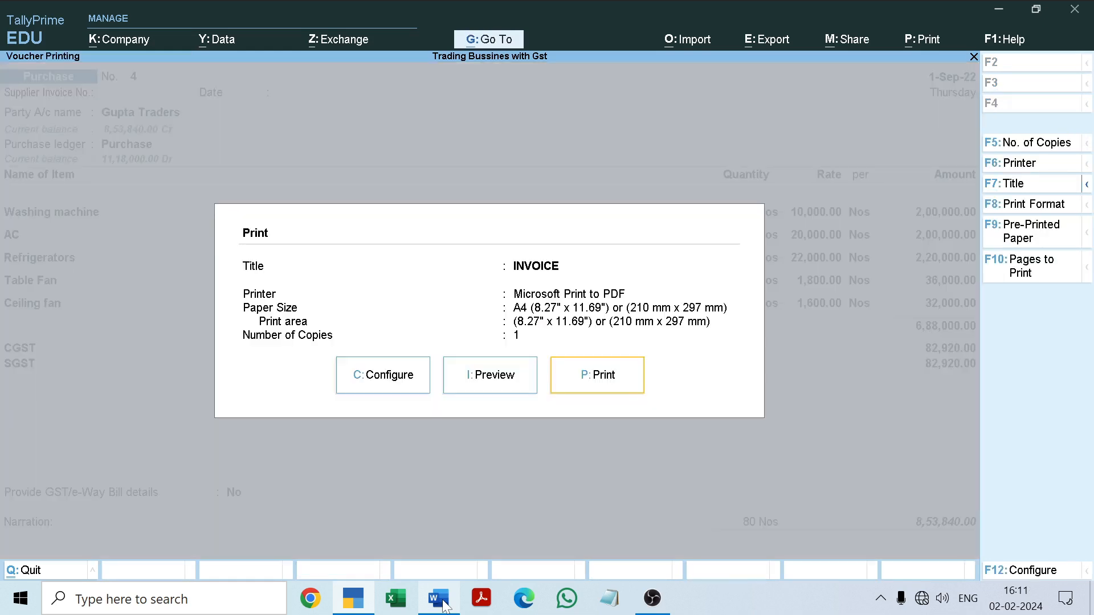
{"action": "left_click", "coordinate": [499, 378]}
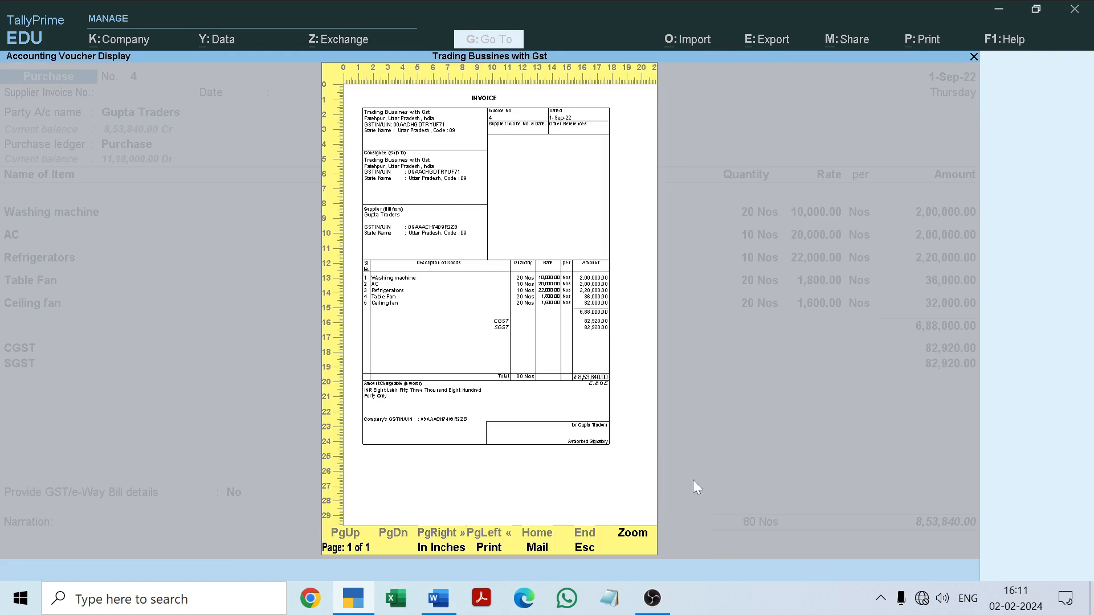
{"action": "left_click", "coordinate": [641, 536]}
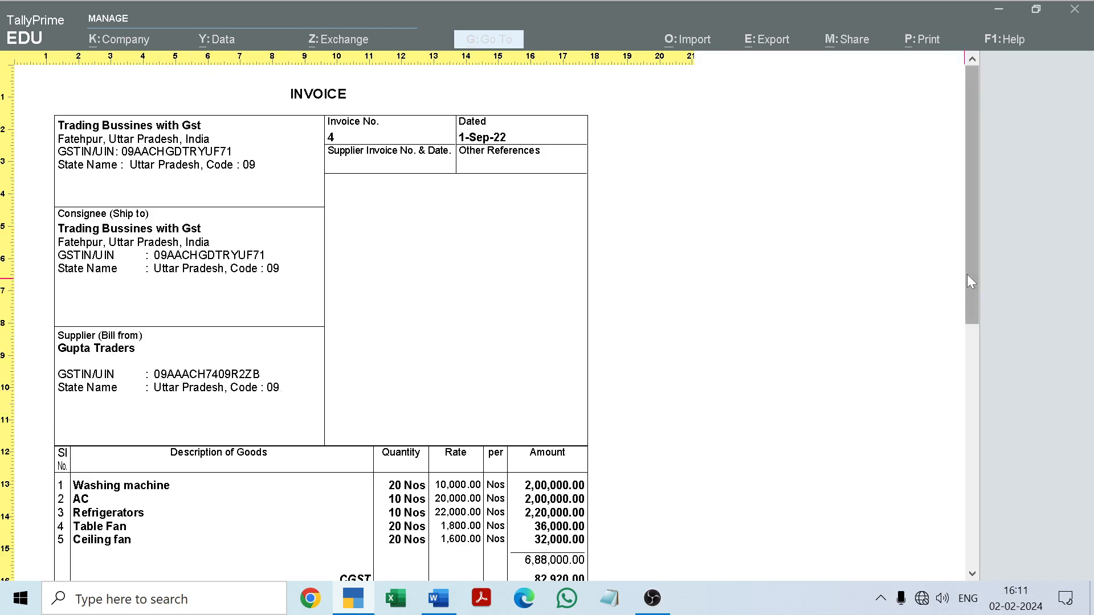
{"action": "left_click_drag", "start_coordinate": [974, 277], "coordinate": [986, 423]}
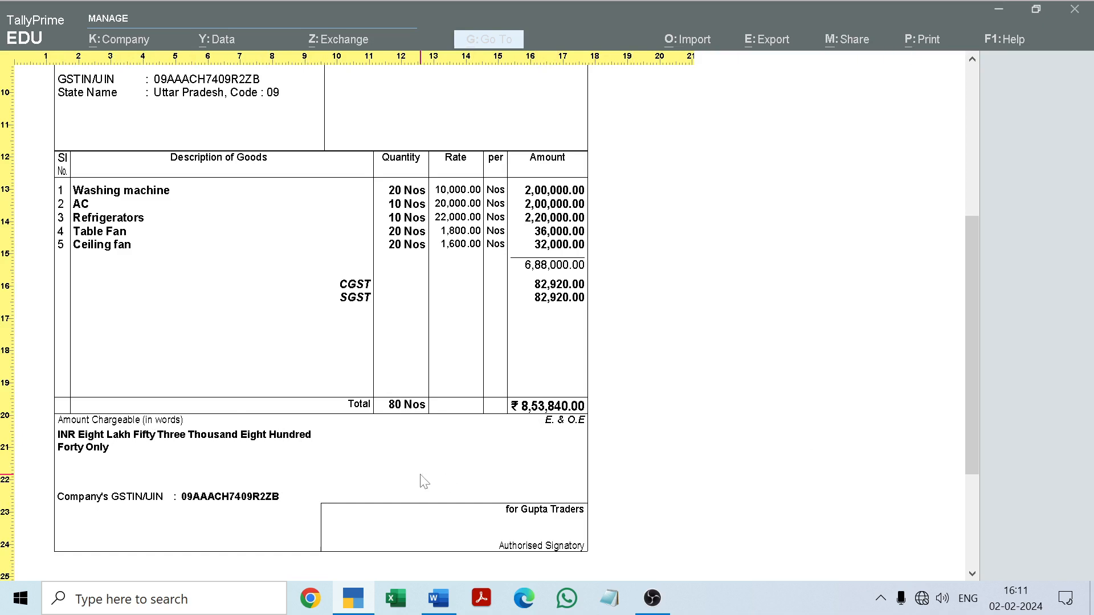
{"action": "key", "text": "Escape"}
{"action": "key", "text": "Escape"}
{"action": "key", "text": "Escape"}
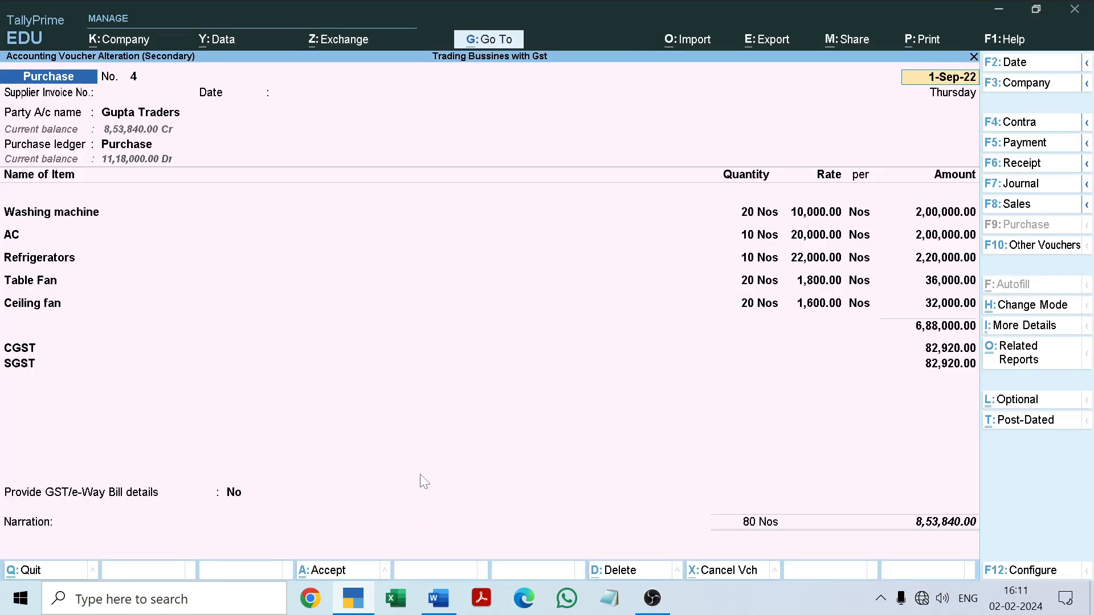
{"action": "key", "text": "BackSpace"}
{"action": "key", "text": "Escape"}
{"action": "key", "text": "y"}
{"action": "key", "text": "Escape"}
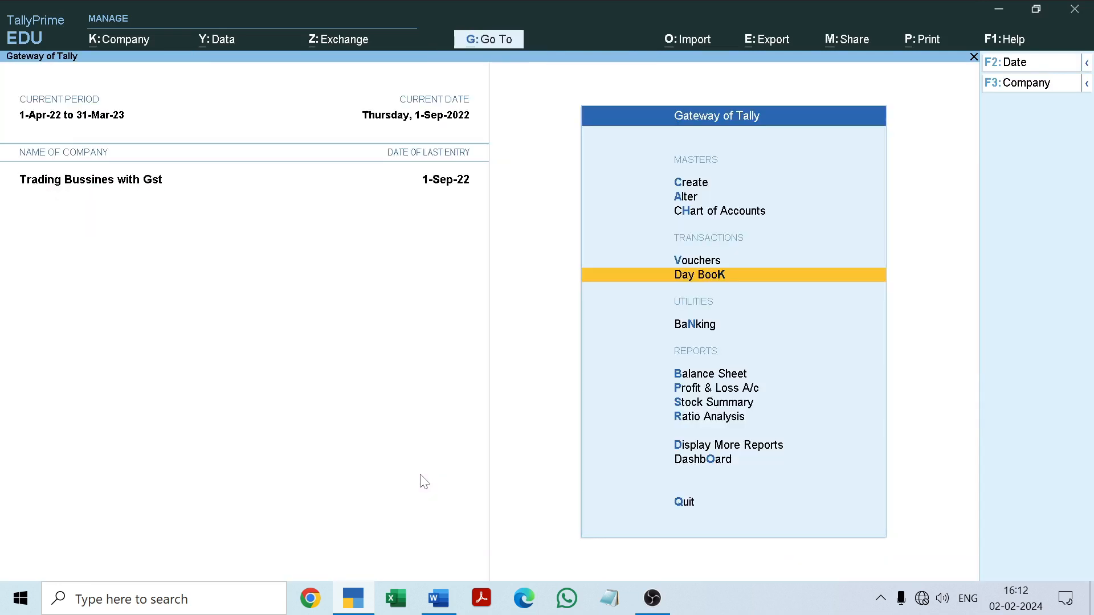
Review every item's closing quantity, rate and value in the Stock Summary, from Mobile down to Water pump, and close the report.
{"action": "key", "text": "Down"}
{"action": "key", "text": "Down"}
{"action": "key", "text": "Down"}
{"action": "key", "text": "Down"}
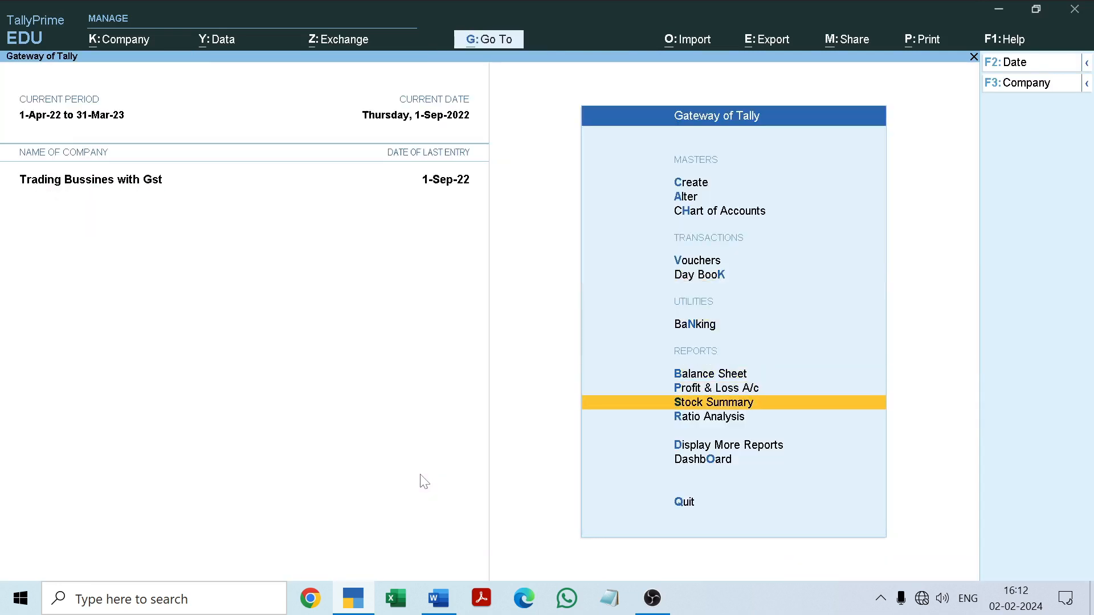
{"action": "key", "text": "Return"}
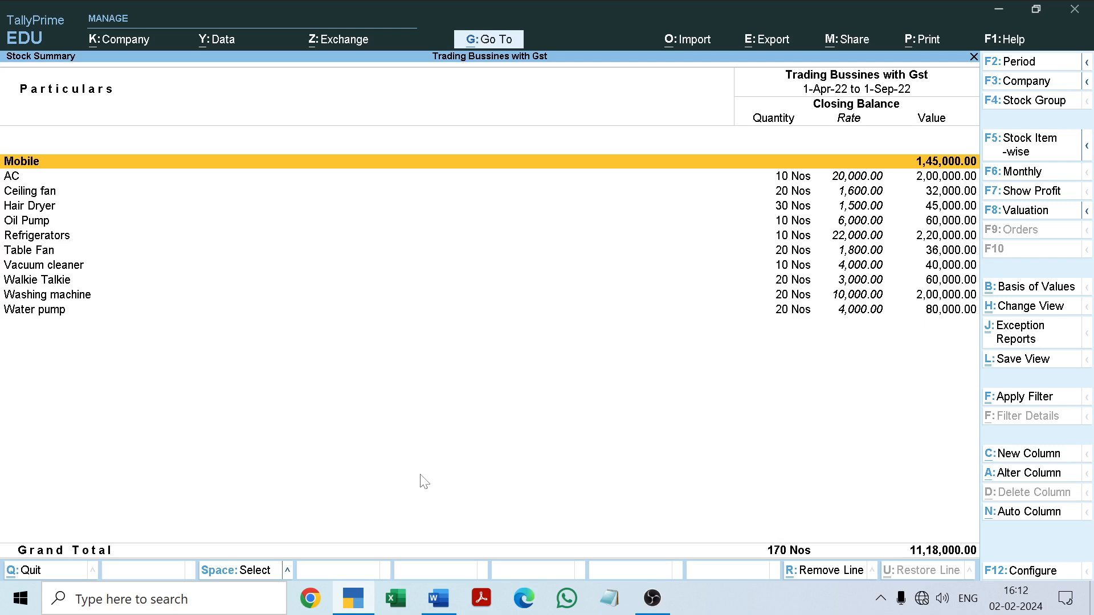
{"action": "key", "text": "Down"}
{"action": "key", "text": "Down"}
{"action": "key", "text": "Down"}
{"action": "key", "text": "Down"}
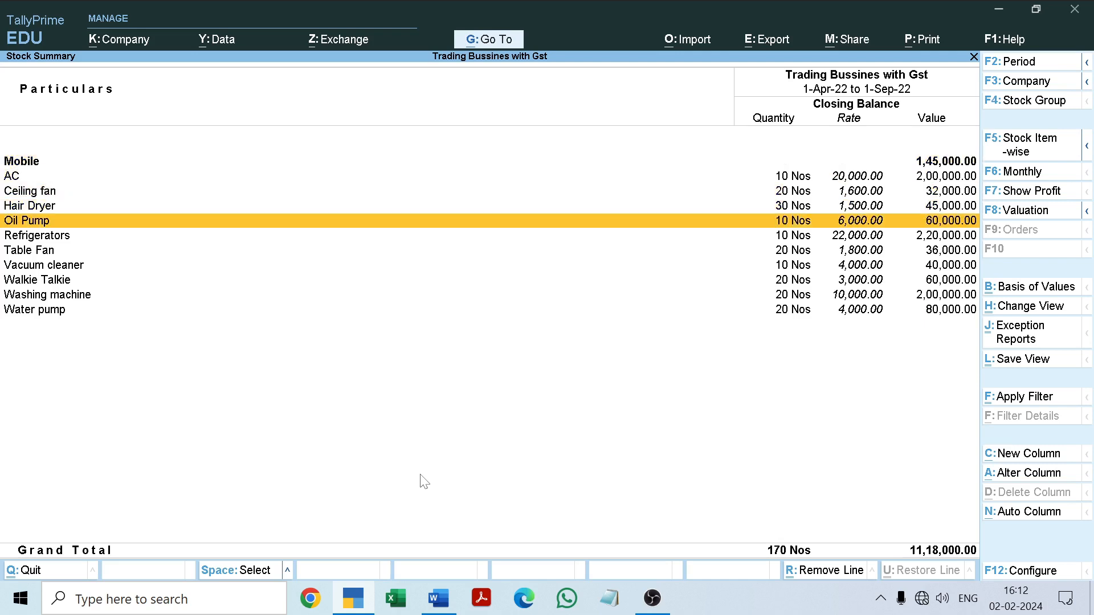
{"action": "key", "text": "Down"}
{"action": "key", "text": "Down"}
{"action": "key", "text": "Down"}
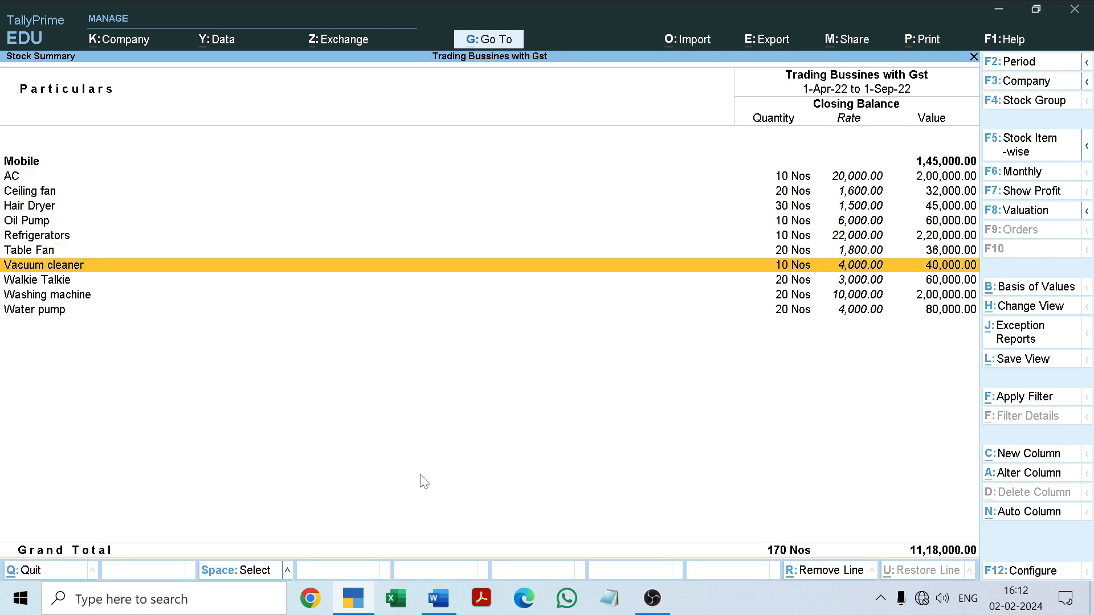
{"action": "key", "text": "Down"}
{"action": "key", "text": "Down"}
{"action": "key", "text": "Down"}
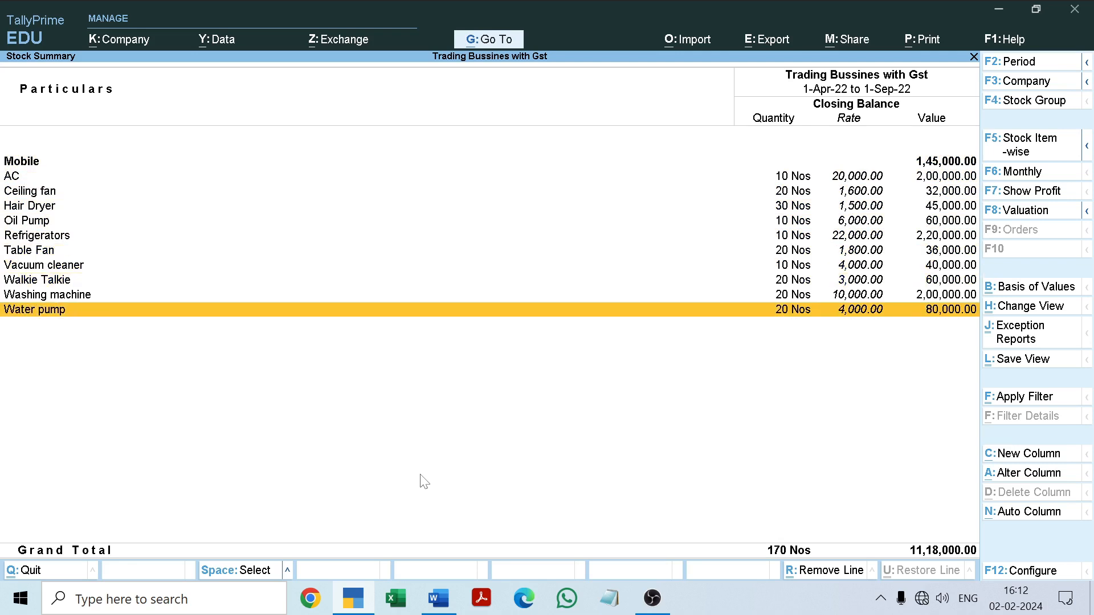
{"action": "key", "text": "Escape"}
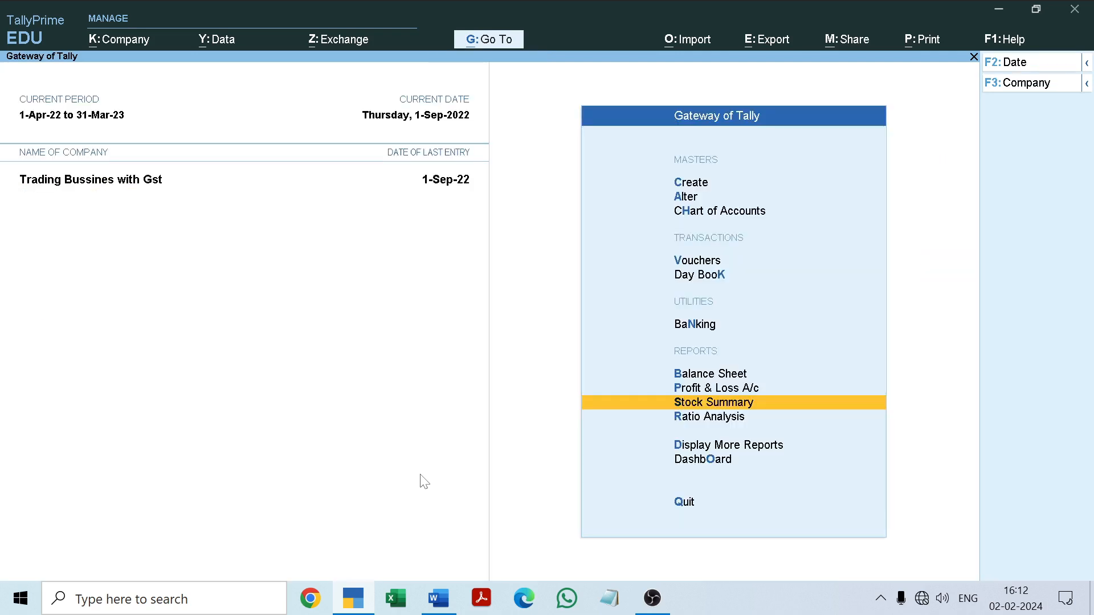
Show the Trial Balance in its detailed view.
{"action": "key", "text": "d"}
{"action": "key", "text": "Return"}
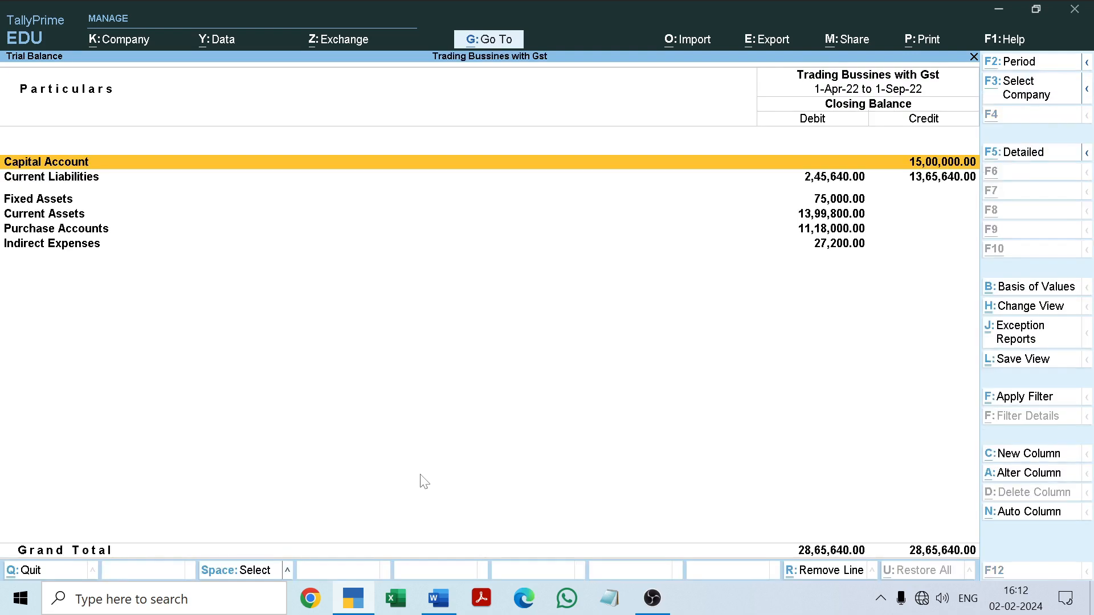
{"action": "key", "text": "alt+F5"}
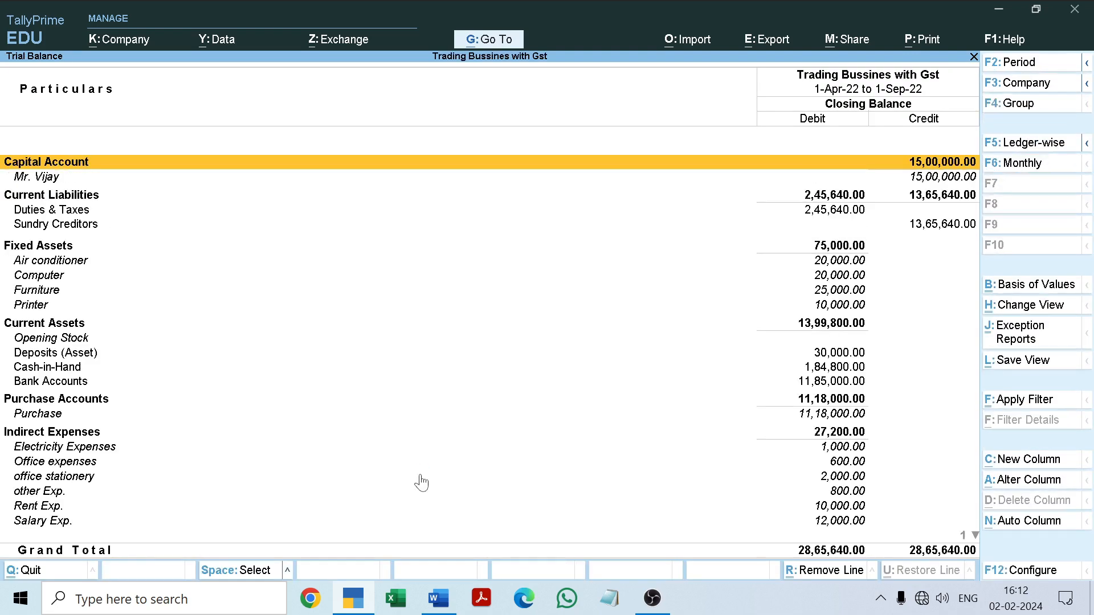
Examine the September purchase vouchers behind the CGST ledger under Duties & Taxes, and return to the Gateway of Tally.
{"action": "key", "text": "Down"}
{"action": "key", "text": "Down"}
{"action": "key", "text": "Down"}
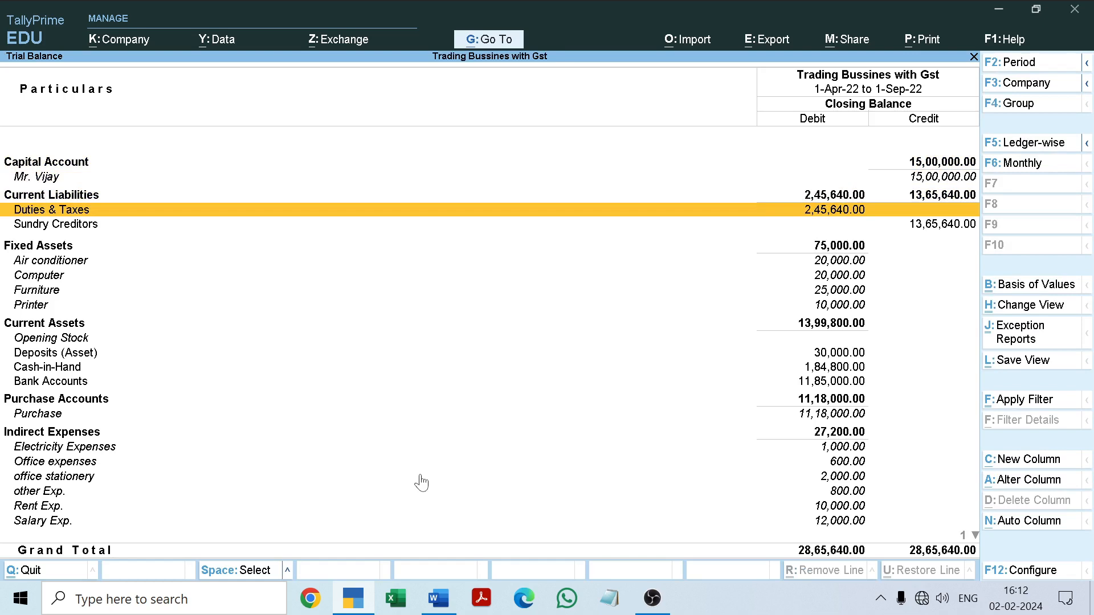
{"action": "key", "text": "Return"}
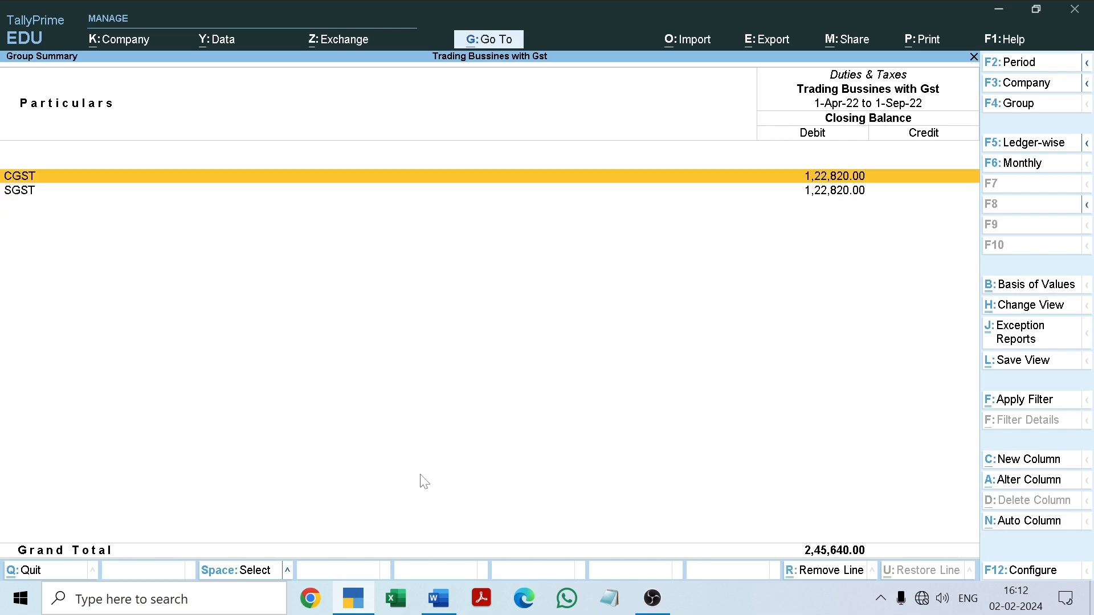
{"action": "key", "text": "Return"}
{"action": "key", "text": "Return"}
{"action": "key", "text": "Down"}
{"action": "key", "text": "Down"}
{"action": "key", "text": "Up"}
{"action": "key", "text": "Up"}
{"action": "key", "text": "Down"}
{"action": "key", "text": "Down"}
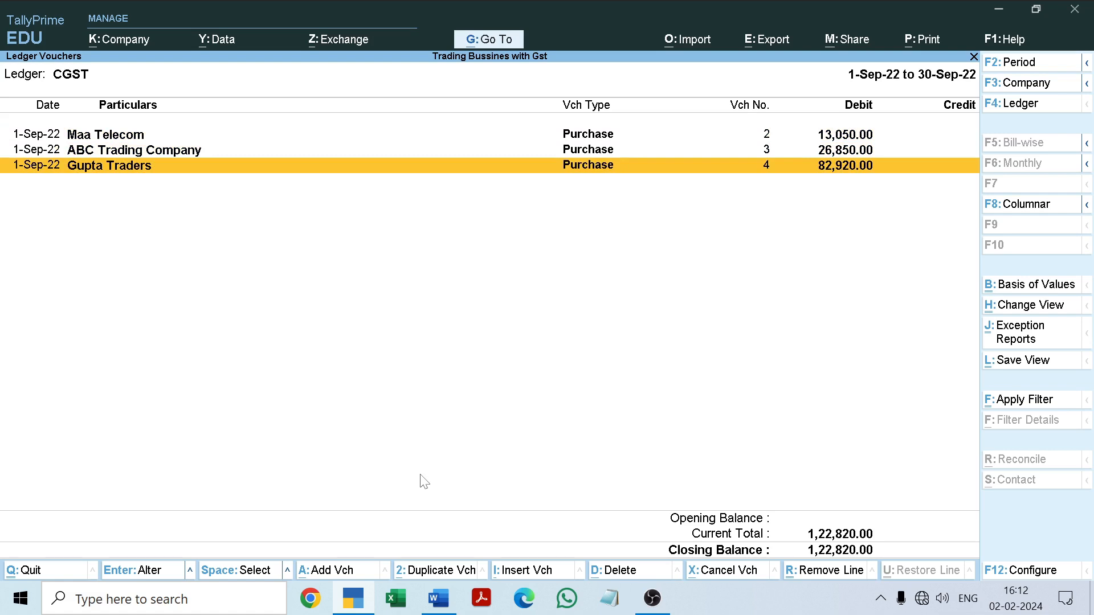
{"action": "key", "text": "Escape"}
{"action": "key", "text": "Escape"}
{"action": "key", "text": "Escape"}
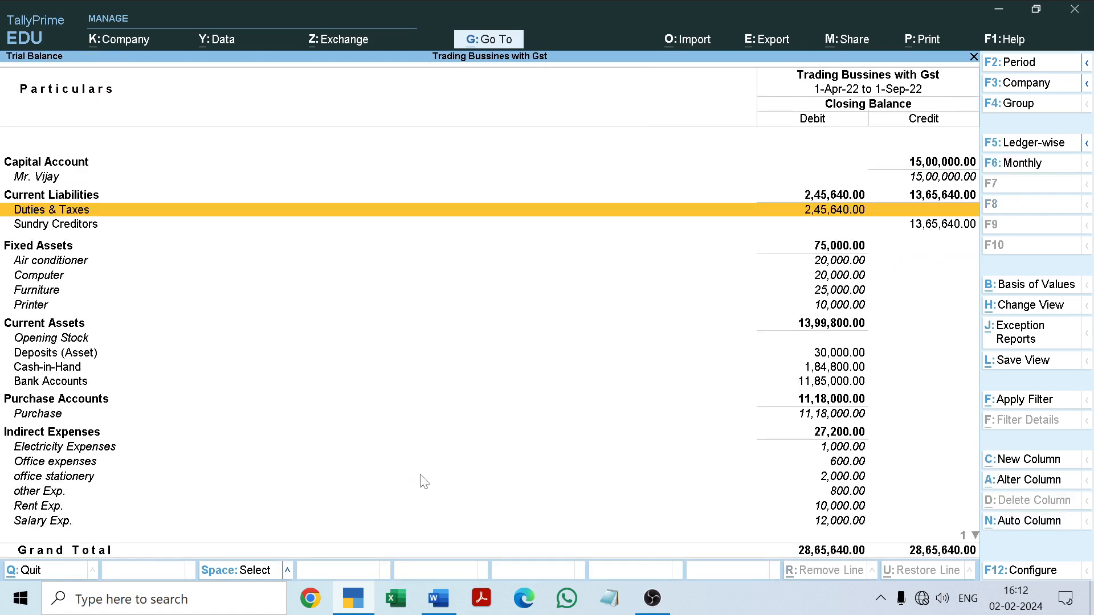
{"action": "key", "text": "Escape"}
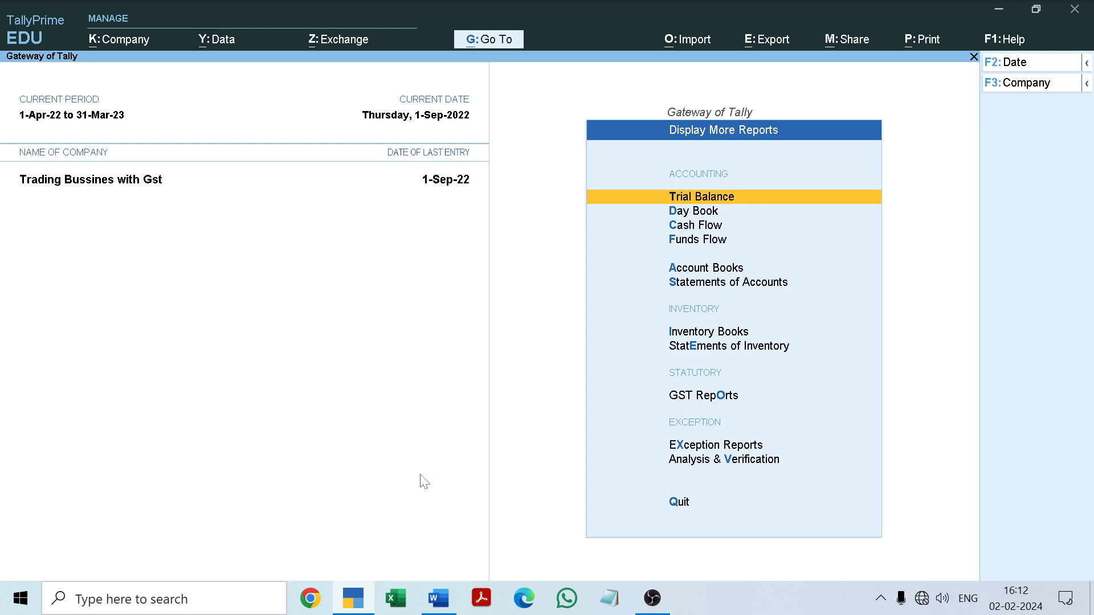
{"action": "key", "text": "Escape"}
Show the Profit & Loss A/c with its stock, purchase and expense groups expanded.
{"action": "key", "text": "Up"}
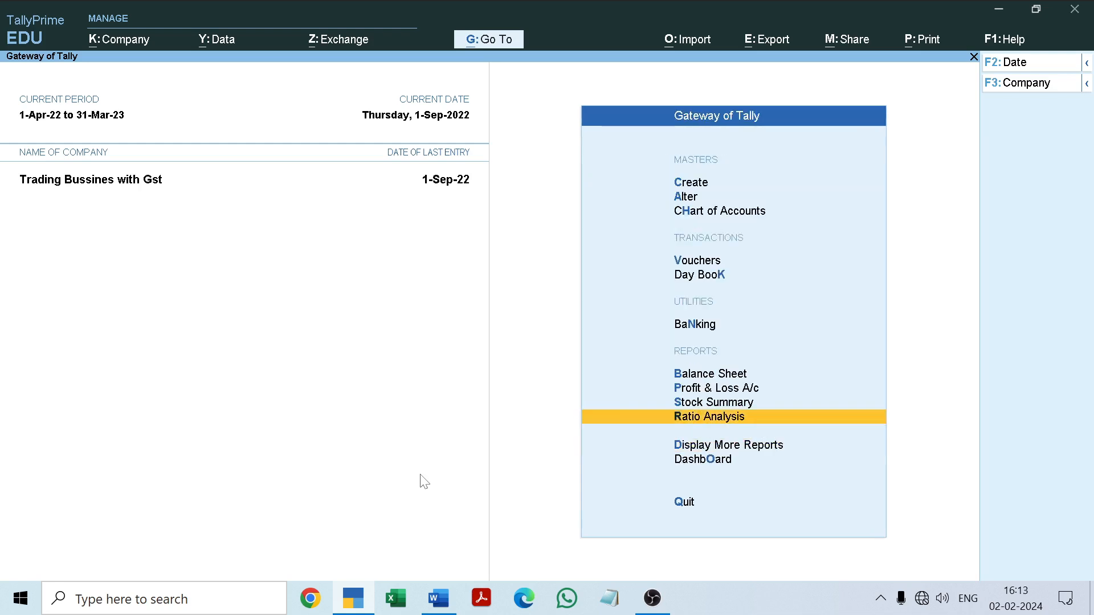
{"action": "key", "text": "Up"}
{"action": "key", "text": "Up"}
{"action": "key", "text": "Return"}
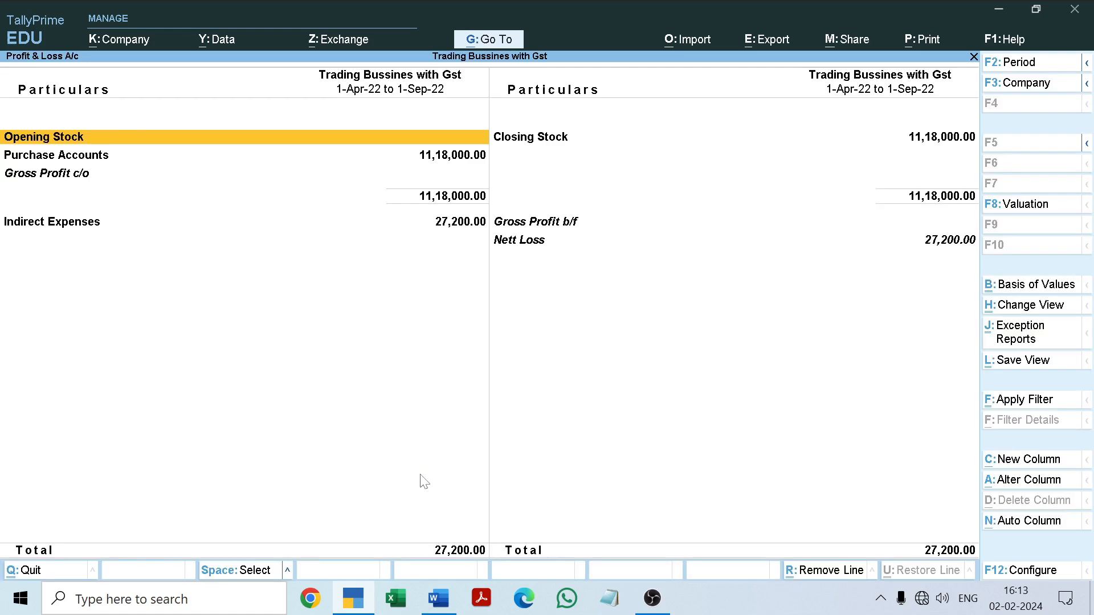
{"action": "key", "text": "alt"}
{"action": "key", "text": "alt"}
{"action": "key", "text": "alt+f5"}
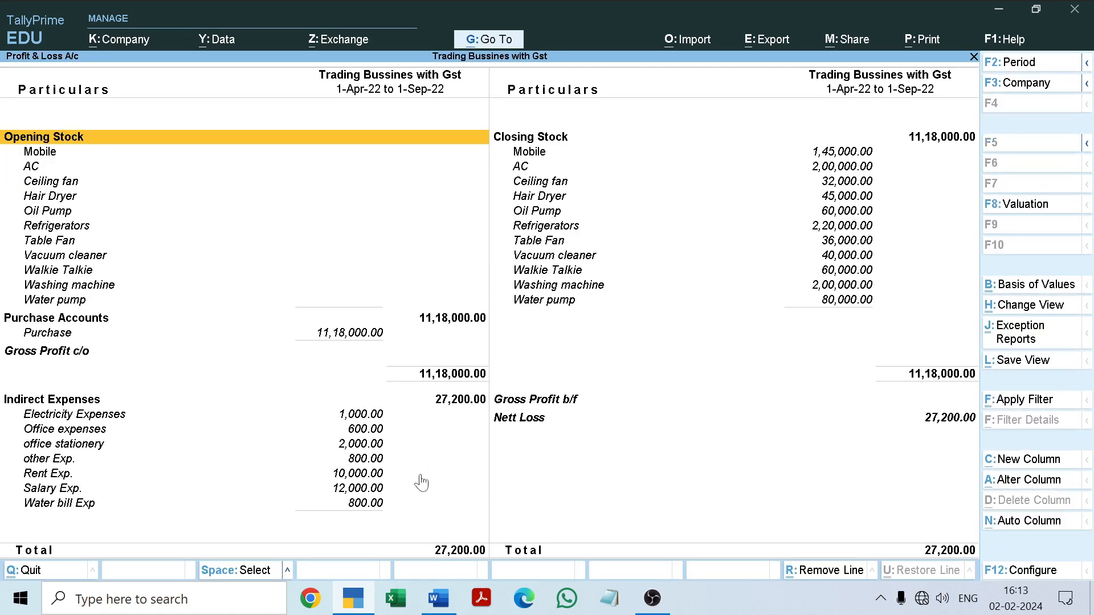
Examine the Profit & Loss debit side from Opening Stock through Purchase Accounts to the last Indirect Expenses ledger.
{"action": "key", "text": "Down"}
{"action": "key", "text": "Up"}
{"action": "key", "text": "Down"}
{"action": "key", "text": "Down"}
{"action": "key", "text": "Down"}
{"action": "key", "text": "Down"}
{"action": "key", "text": "Down"}
{"action": "key", "text": "Down"}
{"action": "key", "text": "Down"}
{"action": "key", "text": "Down"}
{"action": "key", "text": "Down"}
{"action": "key", "text": "Down"}
{"action": "key", "text": "Down"}
{"action": "key", "text": "Down"}
{"action": "key", "text": "Down"}
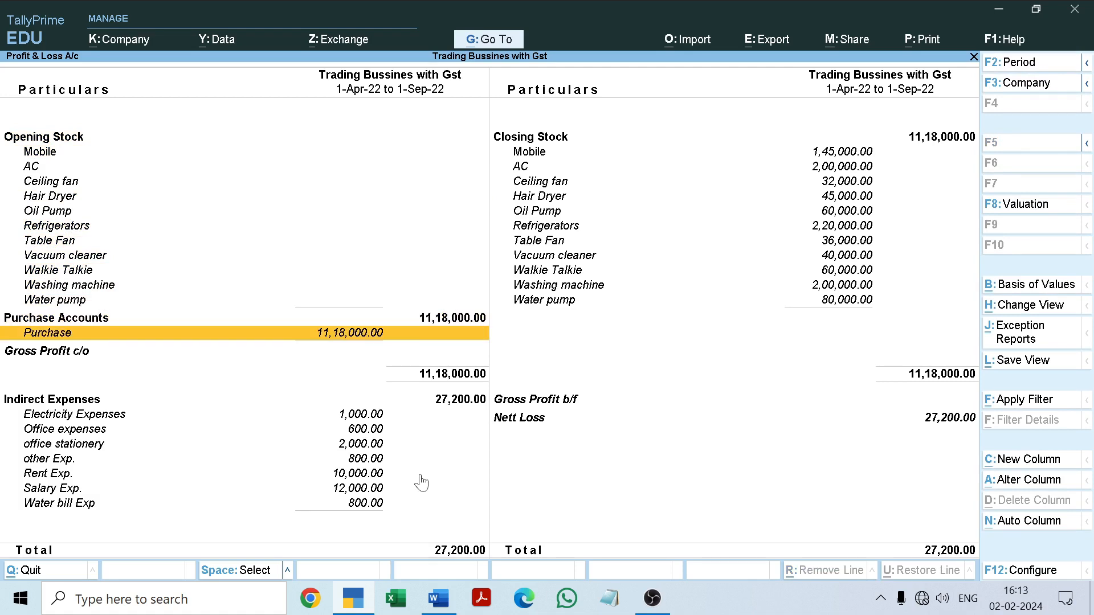
{"action": "key", "text": "Down"}
{"action": "key", "text": "Down"}
{"action": "key", "text": "Down"}
{"action": "key", "text": "Down"}
{"action": "key", "text": "Down"}
{"action": "key", "text": "Down"}
{"action": "key", "text": "Down"}
{"action": "key", "text": "Down"}
{"action": "key", "text": "Down"}
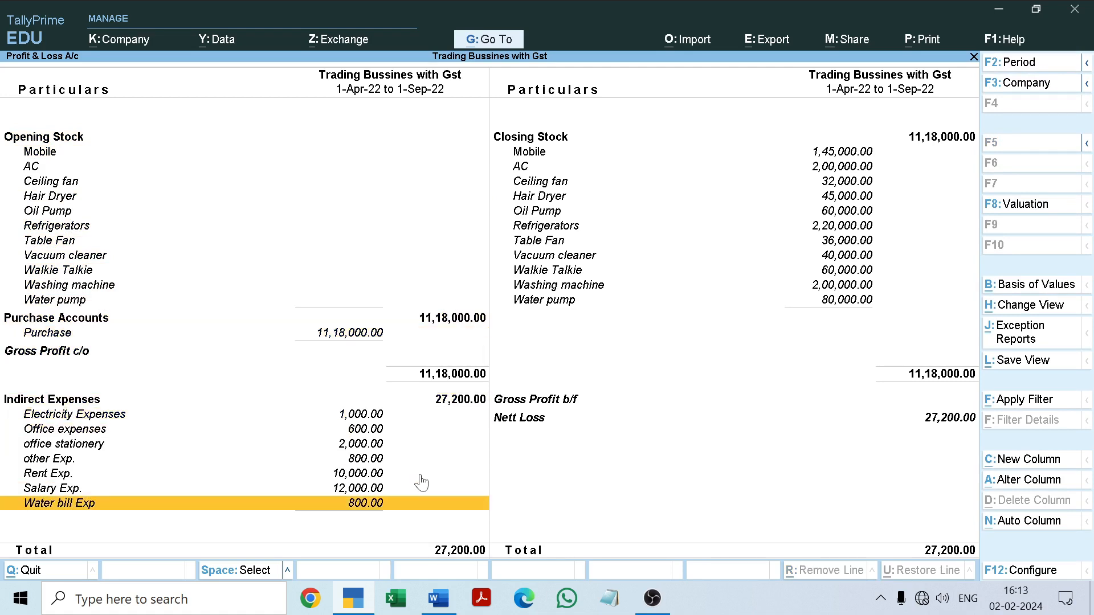
Examine the Profit & Loss credit side, going up through the stock items to Closing Stock.
{"action": "key", "text": "Right"}
{"action": "key", "text": "Up"}
{"action": "key", "text": "Up"}
{"action": "key", "text": "Up"}
{"action": "key", "text": "Up"}
{"action": "key", "text": "Up"}
{"action": "key", "text": "Up"}
{"action": "key", "text": "Up"}
{"action": "key", "text": "Up"}
{"action": "key", "text": "Up"}
{"action": "key", "text": "Up"}
{"action": "key", "text": "Up"}
{"action": "key", "text": "Up"}
{"action": "key", "text": "Up"}
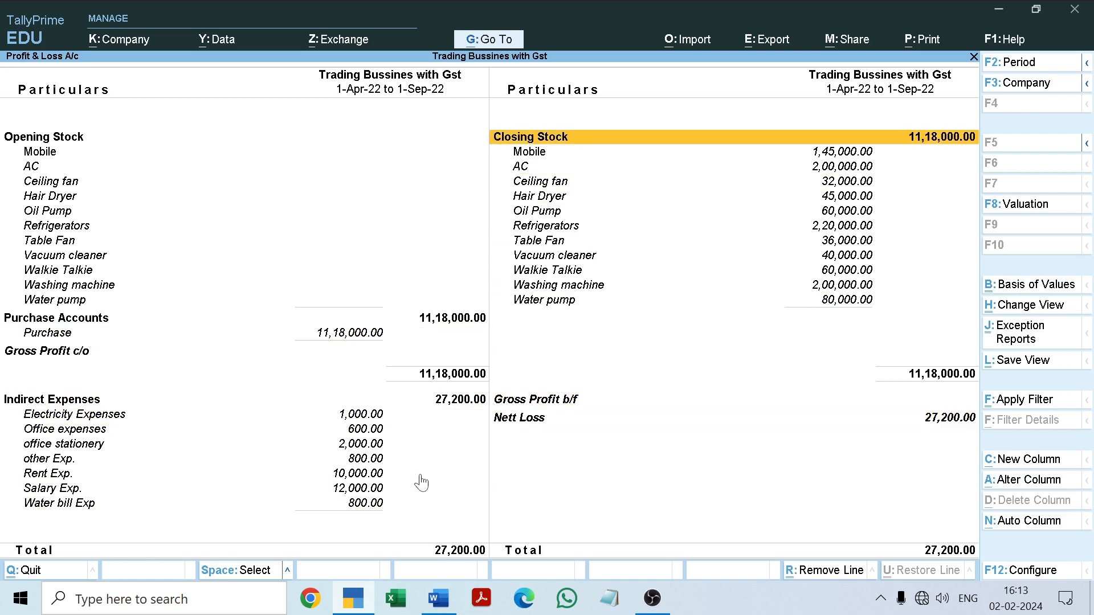
Leave the Profit & Loss A/c and show the Balance Sheet with its liability and asset groups expanded.
{"action": "key", "text": "Down"}
{"action": "key", "text": "Down"}
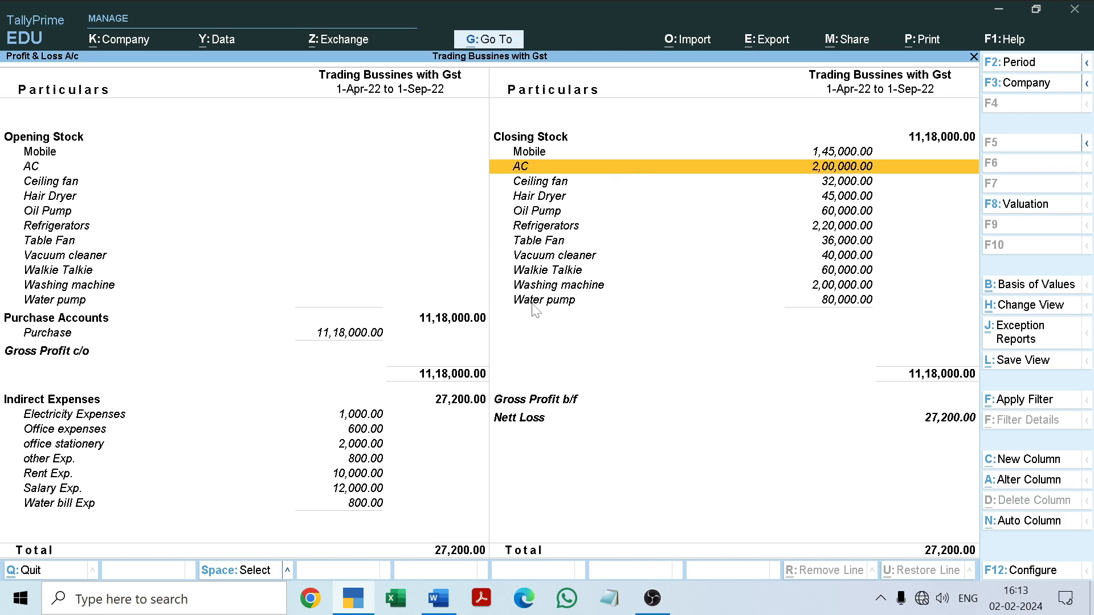
{"action": "key", "text": "Escape"}
{"action": "key", "text": "Up"}
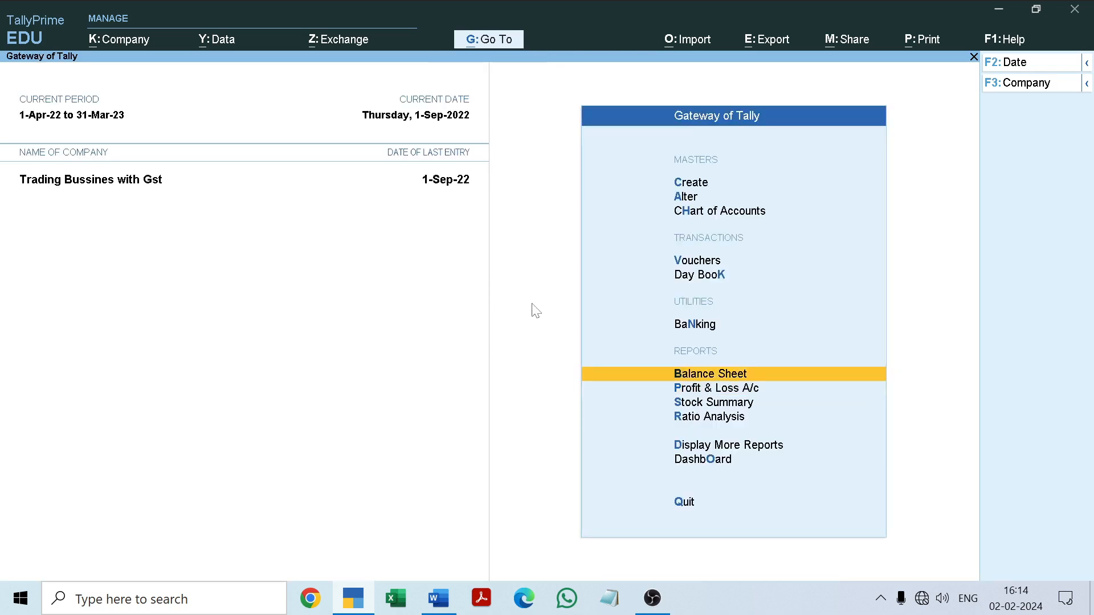
{"action": "key", "text": "Return"}
{"action": "key", "text": "alt+F5"}
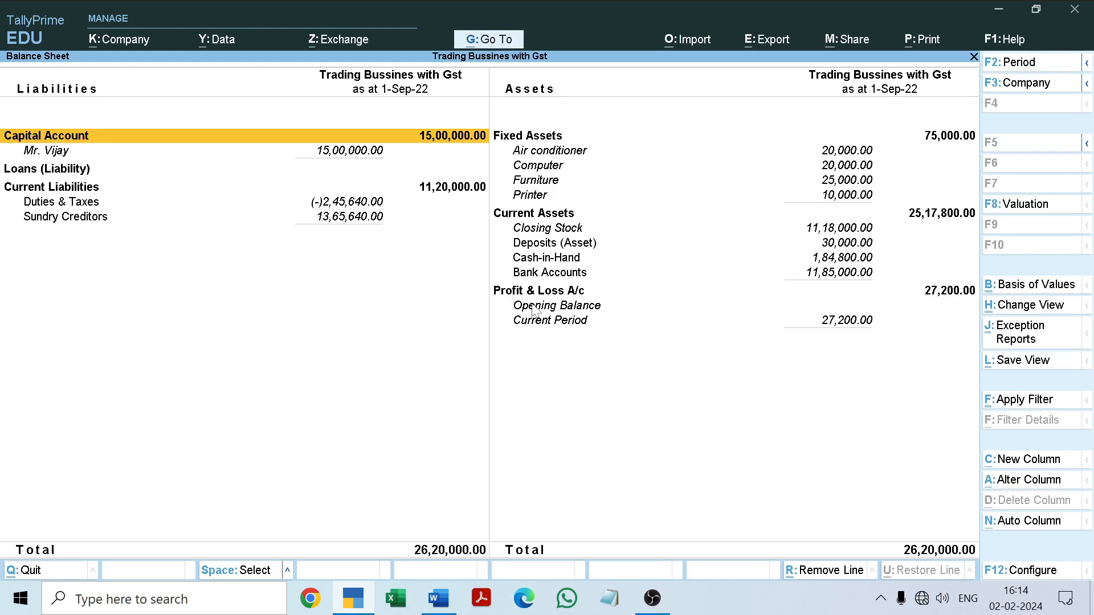
Examine the Balance Sheet liabilities from the owner's capital ledger through Duties & Taxes to Sundry Creditors.
{"action": "key", "text": "Down"}
{"action": "key", "text": "Up"}
{"action": "key", "text": "Down"}
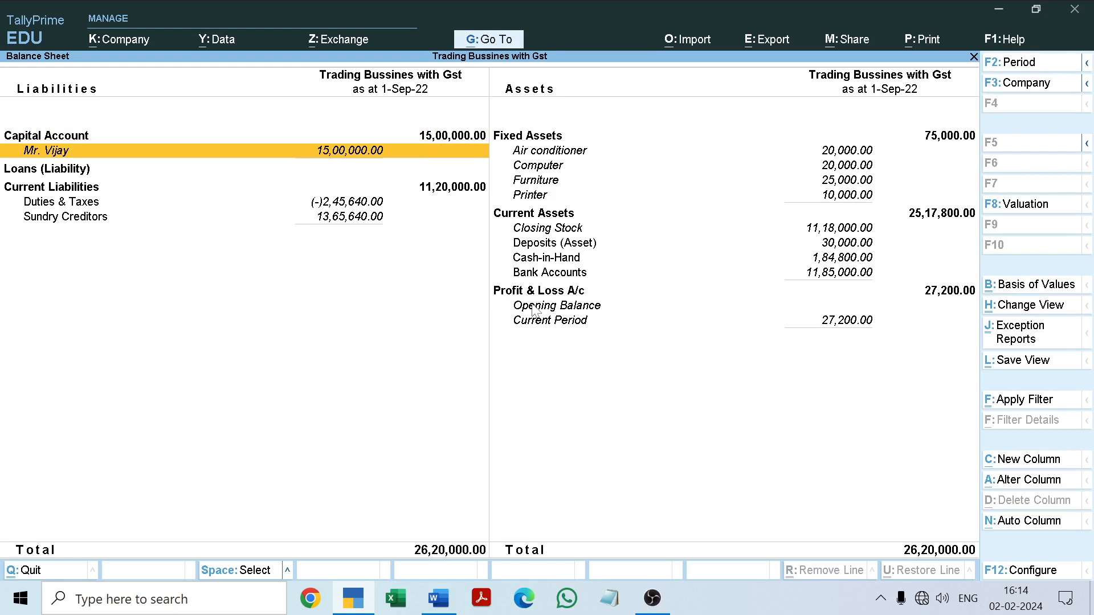
{"action": "key", "text": "Down"}
{"action": "key", "text": "Down"}
{"action": "key", "text": "Down"}
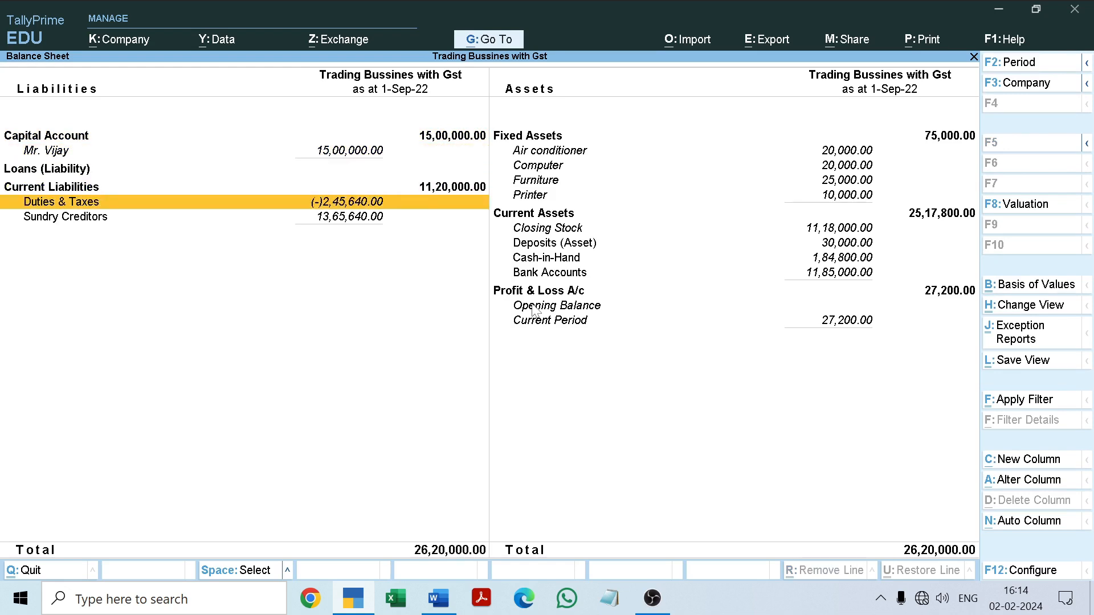
{"action": "key", "text": "Down"}
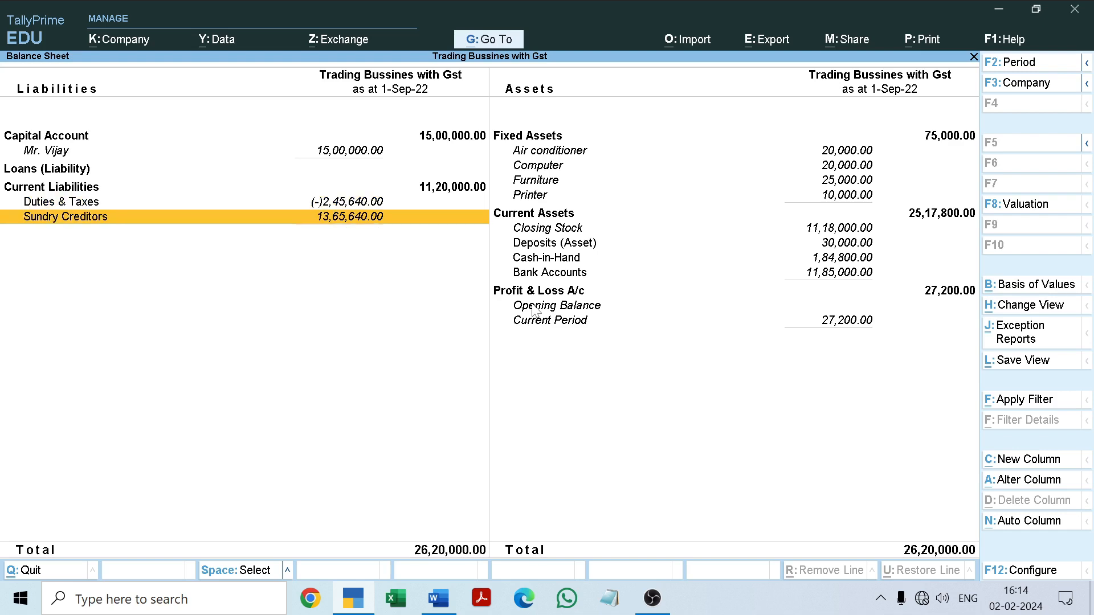
Examine the Balance Sheet assets from the fixed assets through Current Assets to Profit & Loss A/c, and return to the Gateway of Tally.
{"action": "key", "text": "Right"}
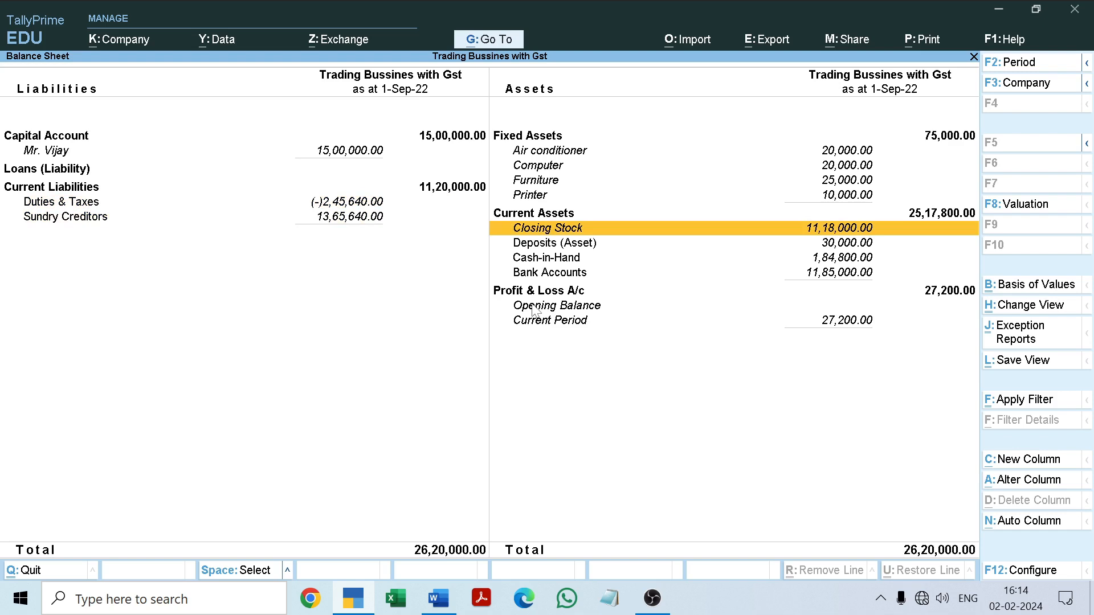
{"action": "key", "text": "Up"}
{"action": "key", "text": "Up"}
{"action": "key", "text": "Up"}
{"action": "key", "text": "Down"}
{"action": "key", "text": "Down"}
{"action": "key", "text": "Down"}
{"action": "key", "text": "Down"}
{"action": "key", "text": "Down"}
{"action": "key", "text": "Down"}
{"action": "key", "text": "Down"}
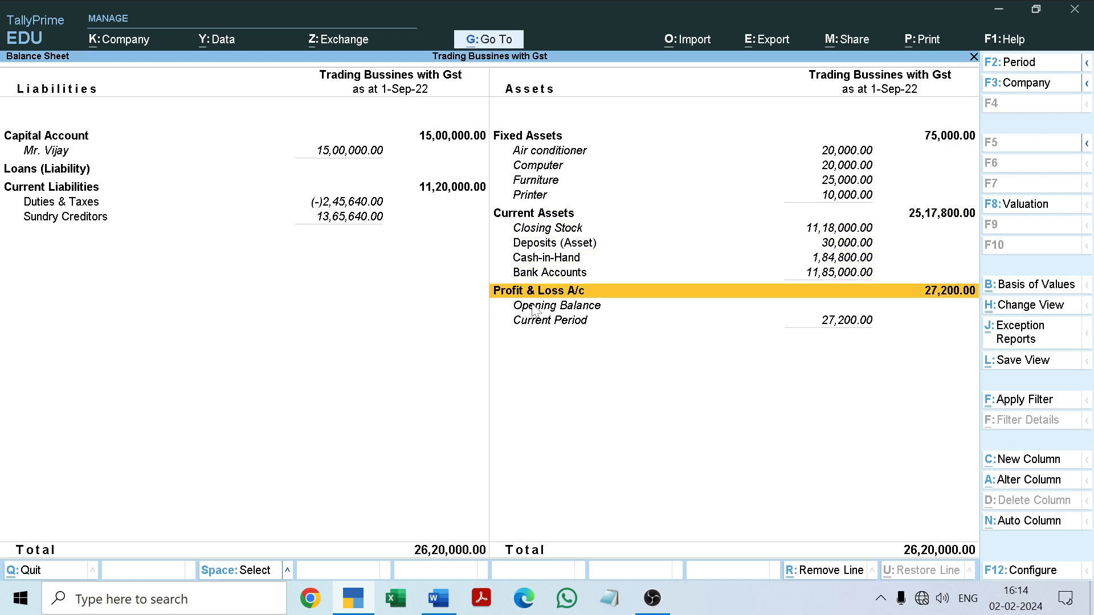
{"action": "key", "text": "Escape"}
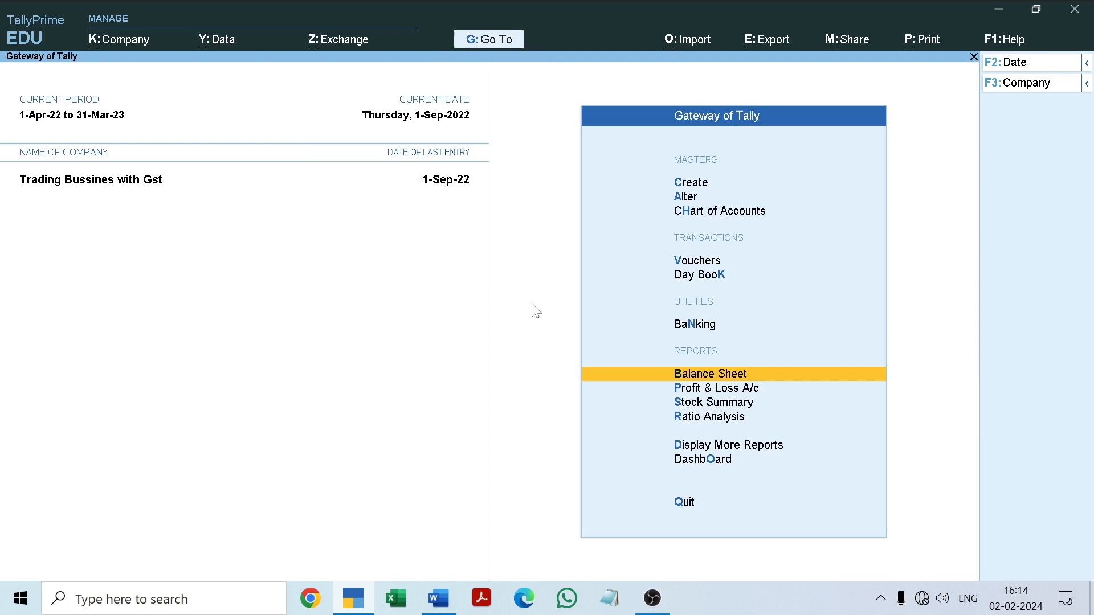